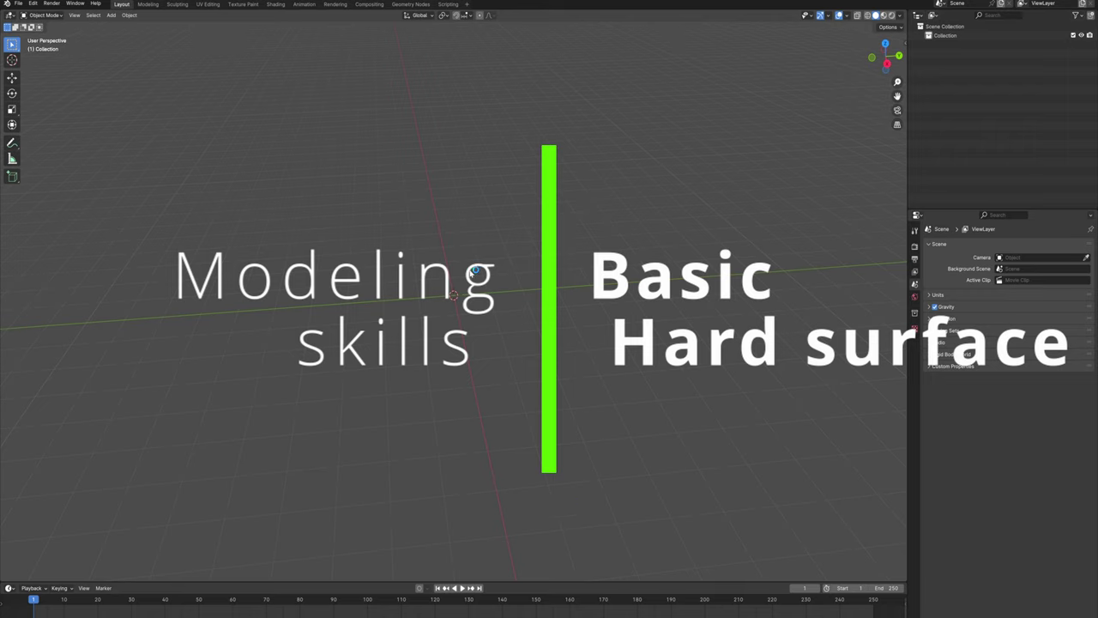
- Add a cylinder mesh with 64 vertices at the scene's origin
{"action": "key", "text": "shift+a"}
{"action": "mouse_move", "coordinate": [465, 277]}
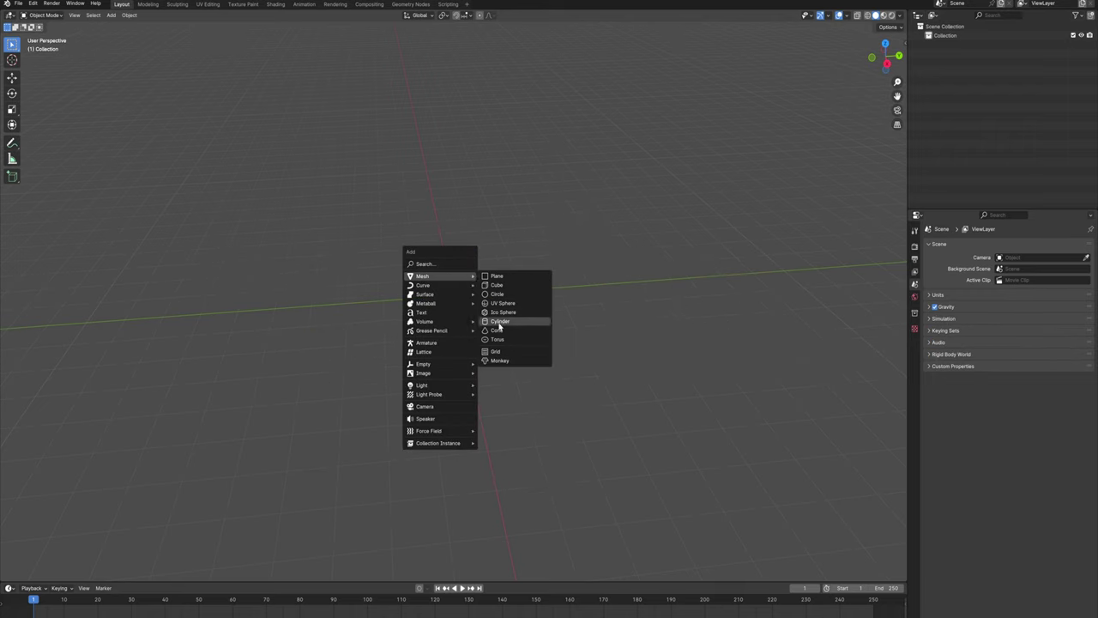
{"action": "left_click", "coordinate": [502, 321]}
{"action": "left_click", "coordinate": [72, 573]}
{"action": "double_click", "coordinate": [106, 464]}
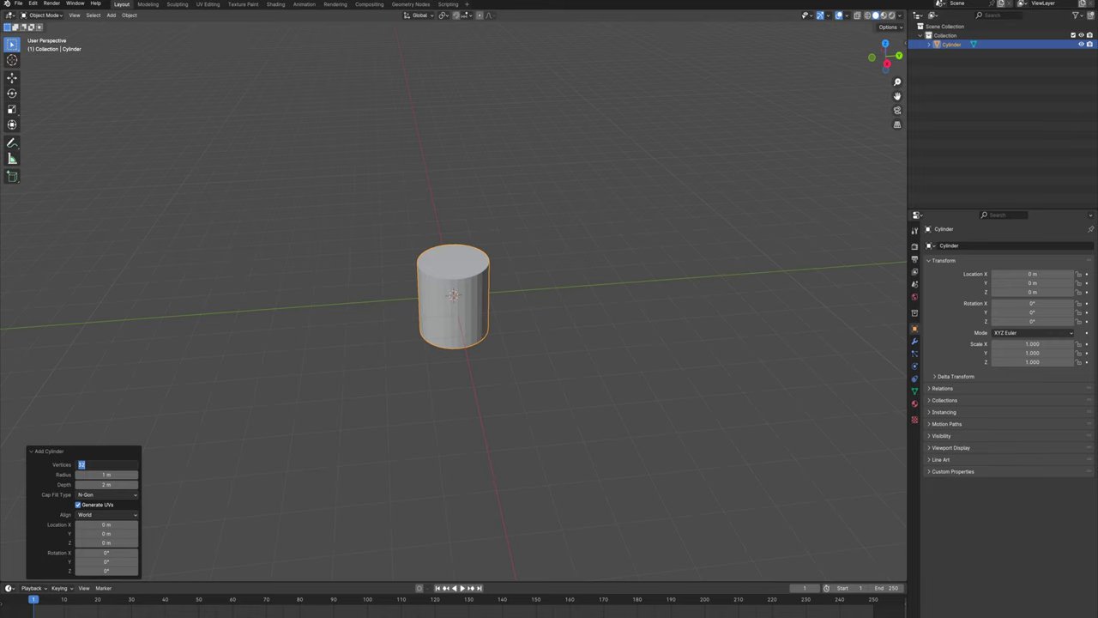
{"action": "type", "text": "64"}
{"action": "key", "text": "Return"}
{"action": "left_click", "coordinate": [86, 453]}
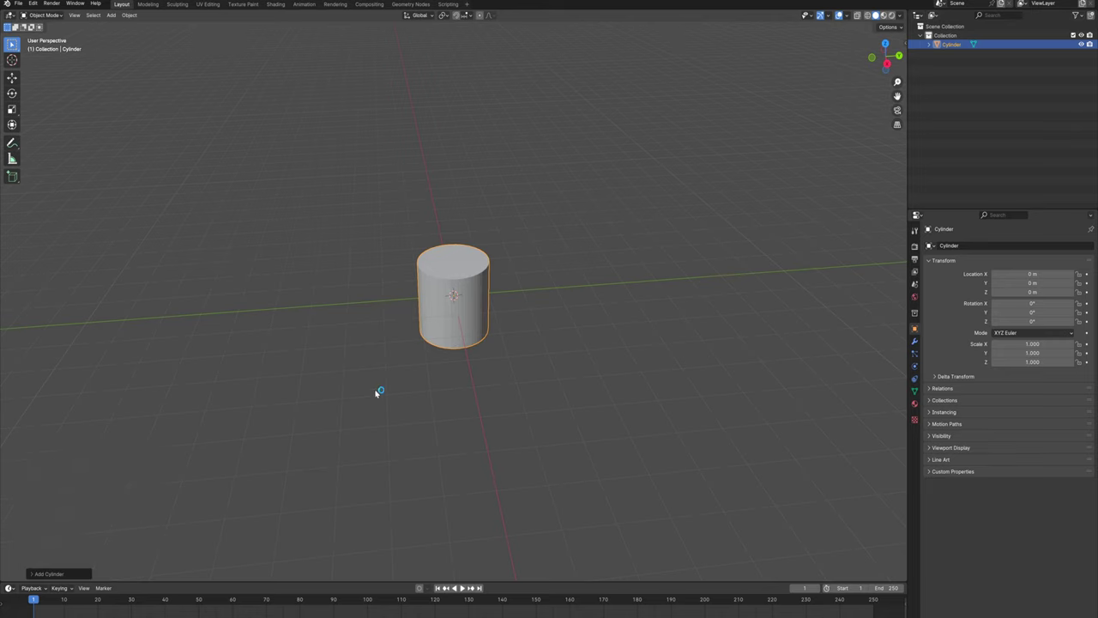
- Flatten the cylinder along Z to a scale of about 0.291
{"action": "scroll", "coordinate": [452, 330], "scroll_direction": "up", "scroll_amount": 3}
{"action": "key", "text": "KP_1"}
{"action": "scroll", "coordinate": [450, 319], "scroll_direction": "up", "scroll_amount": 3}
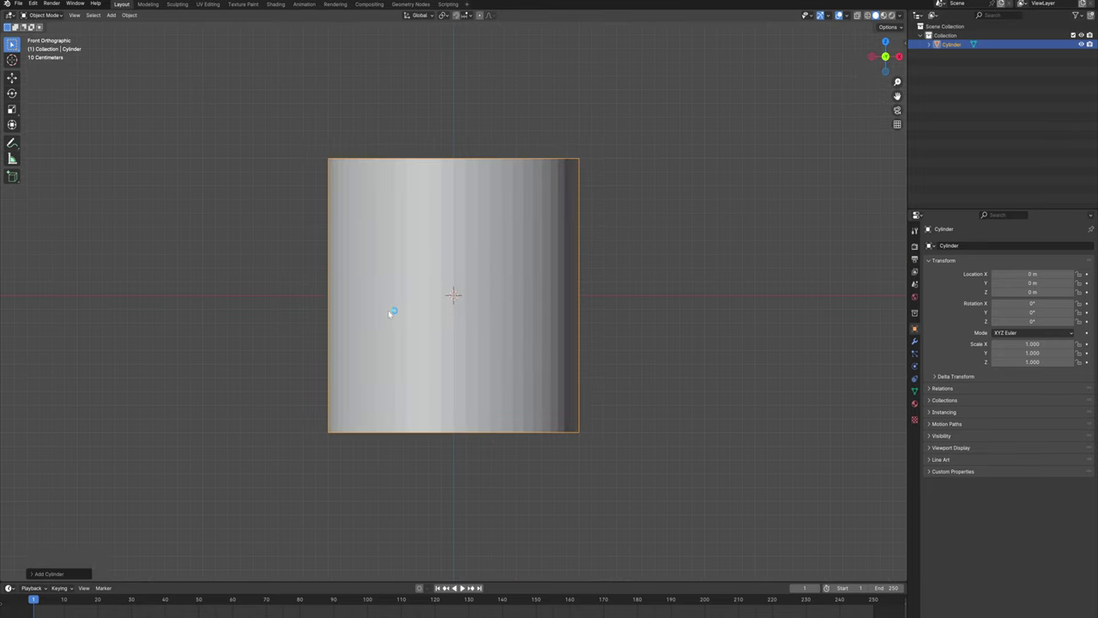
{"action": "left_click", "coordinate": [12, 94]}
{"action": "left_click", "coordinate": [12, 108]}
{"action": "left_click_drag", "start_coordinate": [450, 258], "coordinate": [451, 284]}
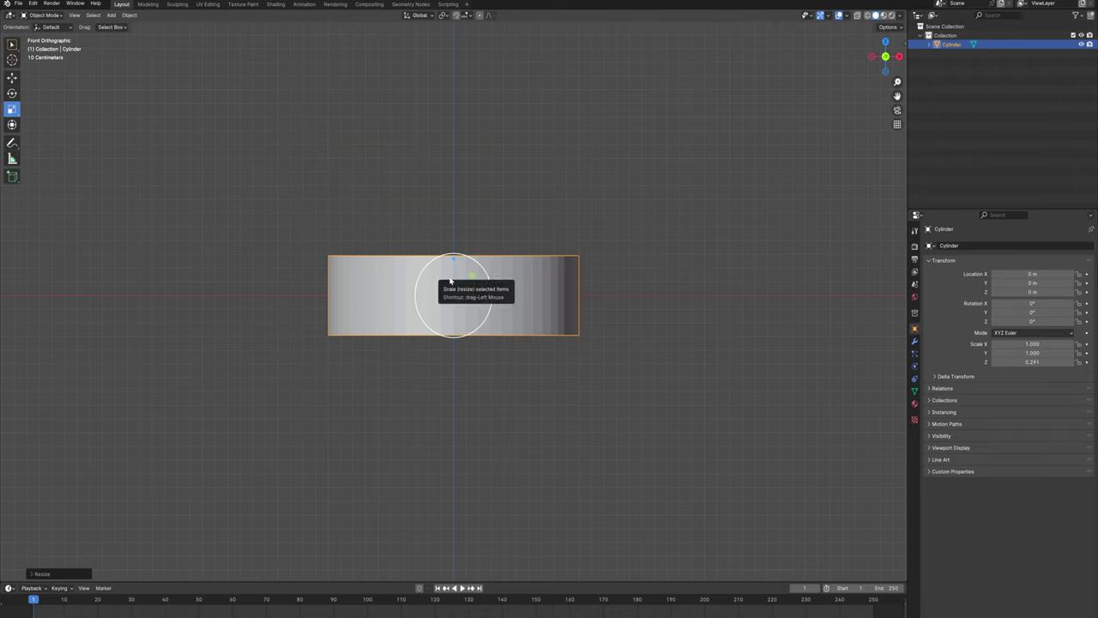
- Delete the cylinder's top and bottom cap faces in Edit Mode, using wireframe display to reach both
{"action": "key", "text": "KP_7"}
{"action": "key", "text": "shift+z"}
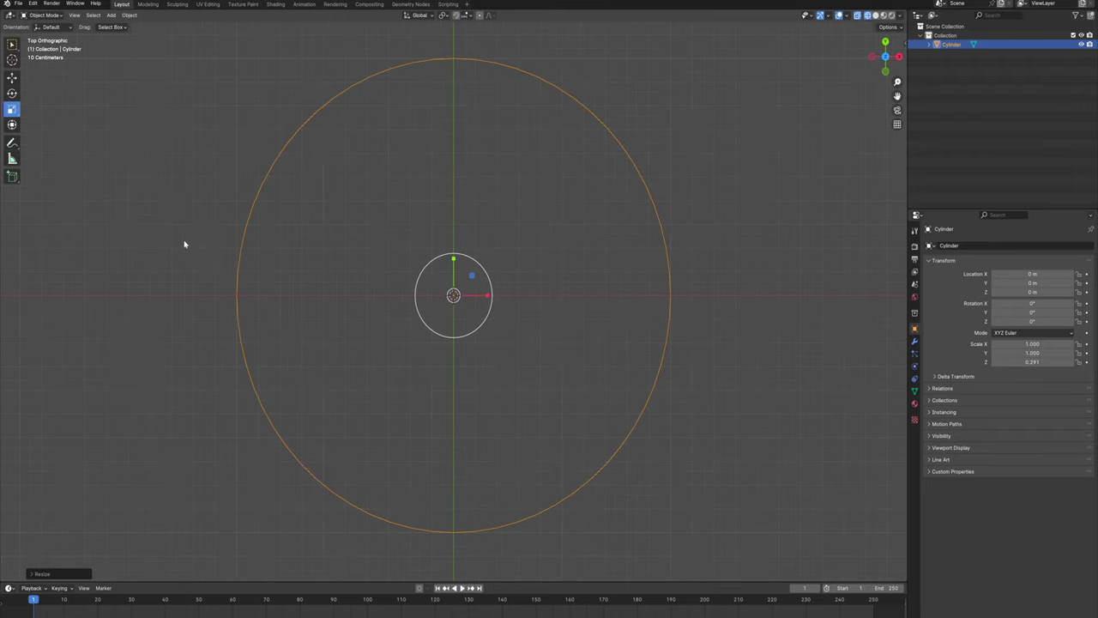
{"action": "key", "text": "Tab"}
{"action": "left_click", "coordinate": [86, 16]}
{"action": "left_click_drag", "start_coordinate": [360, 241], "coordinate": [508, 350]}
{"action": "key", "text": "x"}
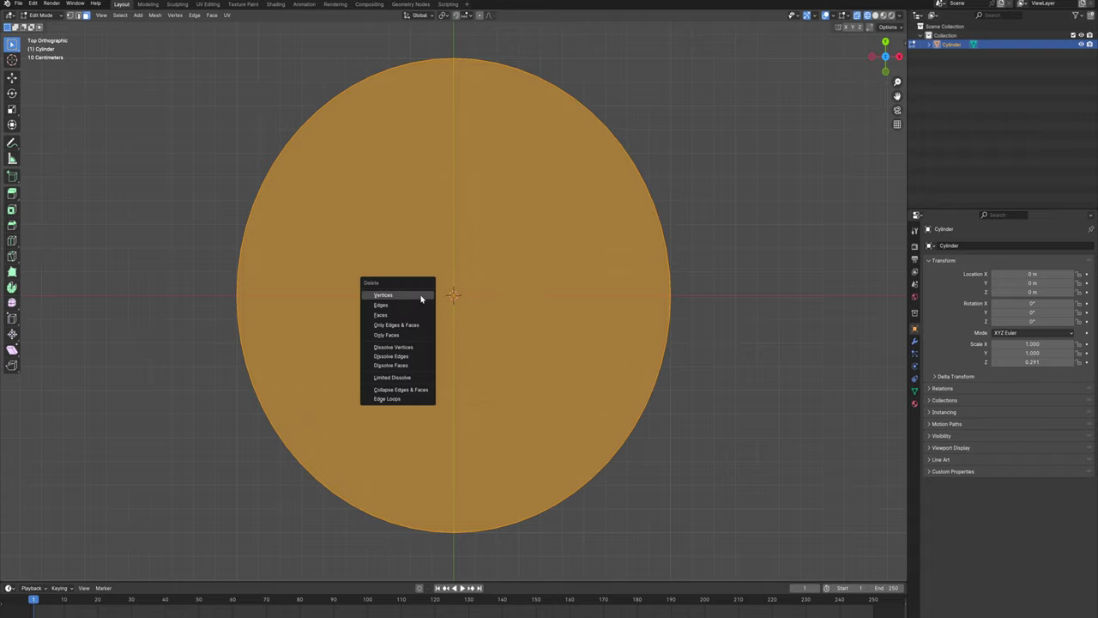
{"action": "left_click", "coordinate": [421, 315]}
- Restore solid shading and fill the cylinder's upper edge loop with a single face
{"action": "middle_click_drag", "start_coordinate": [469, 329], "coordinate": [444, 257]}
{"action": "key", "text": "z"}
{"action": "left_click", "coordinate": [601, 226]}
{"action": "mouse_move", "coordinate": [335, 248]}
{"action": "middle_mouse_down"}
{"action": "mouse_move", "coordinate": [351, 254]}
{"action": "mouse_move", "coordinate": [367, 219]}
{"action": "middle_mouse_up"}
{"action": "scroll", "coordinate": [361, 260], "scroll_direction": "up", "scroll_amount": 2}
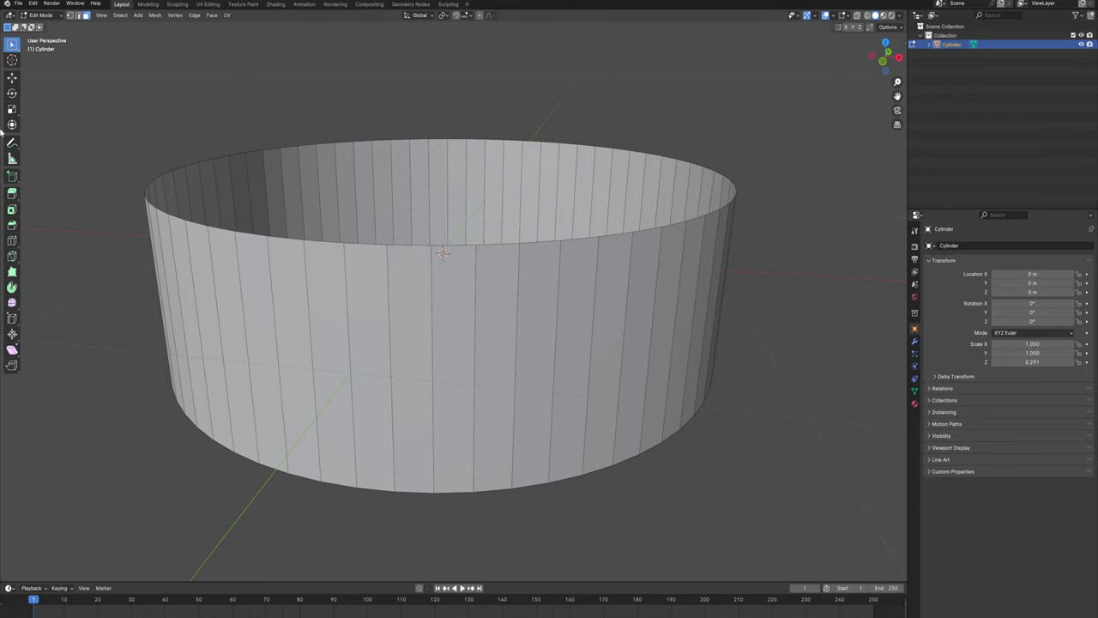
{"action": "left_click", "coordinate": [87, 16]}
{"action": "left_click", "coordinate": [78, 15]}
{"action": "left_click", "coordinate": [278, 143], "text": "alt"}
{"action": "middle_click_drag", "start_coordinate": [404, 211], "coordinate": [415, 222]}
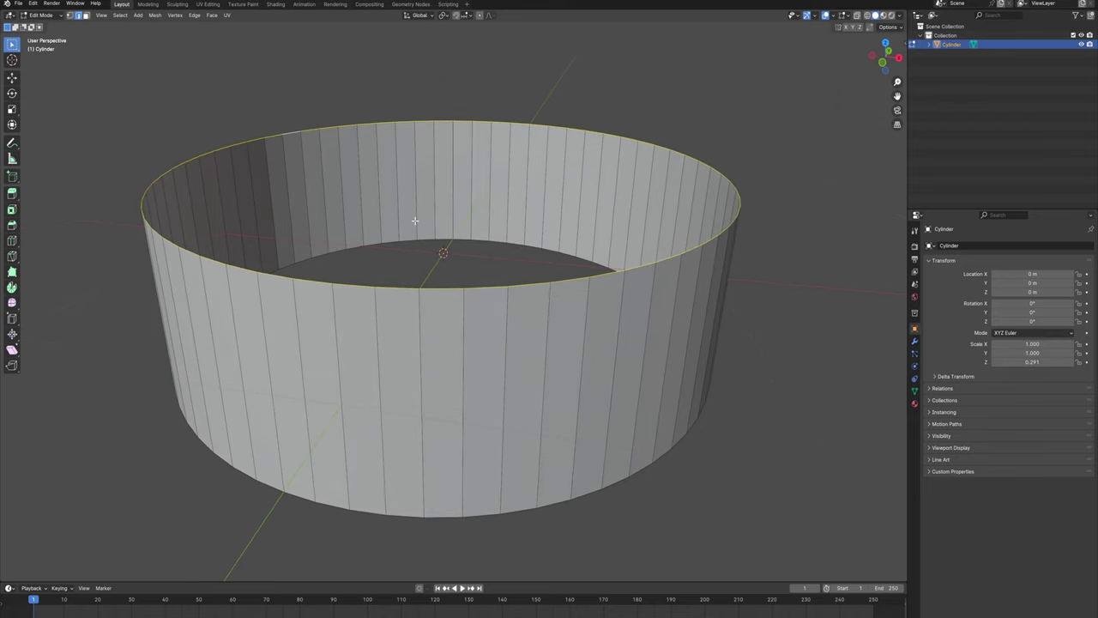
{"action": "key", "text": "f"}
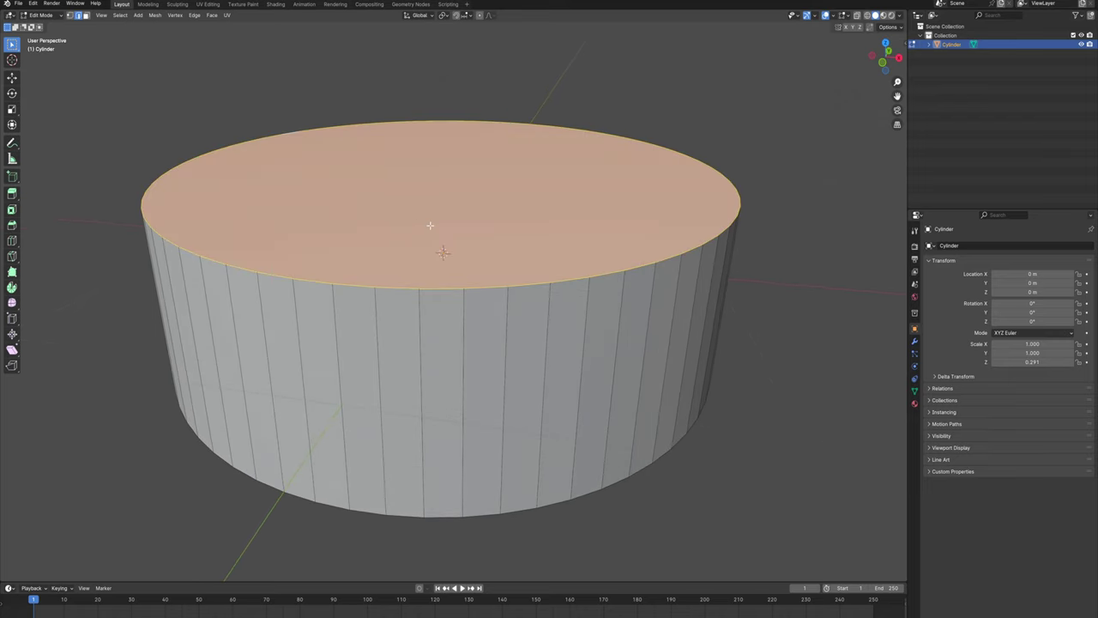
- Inset the top face five times to form concentric rings near the outer rim
{"action": "key", "text": "KP_7"}
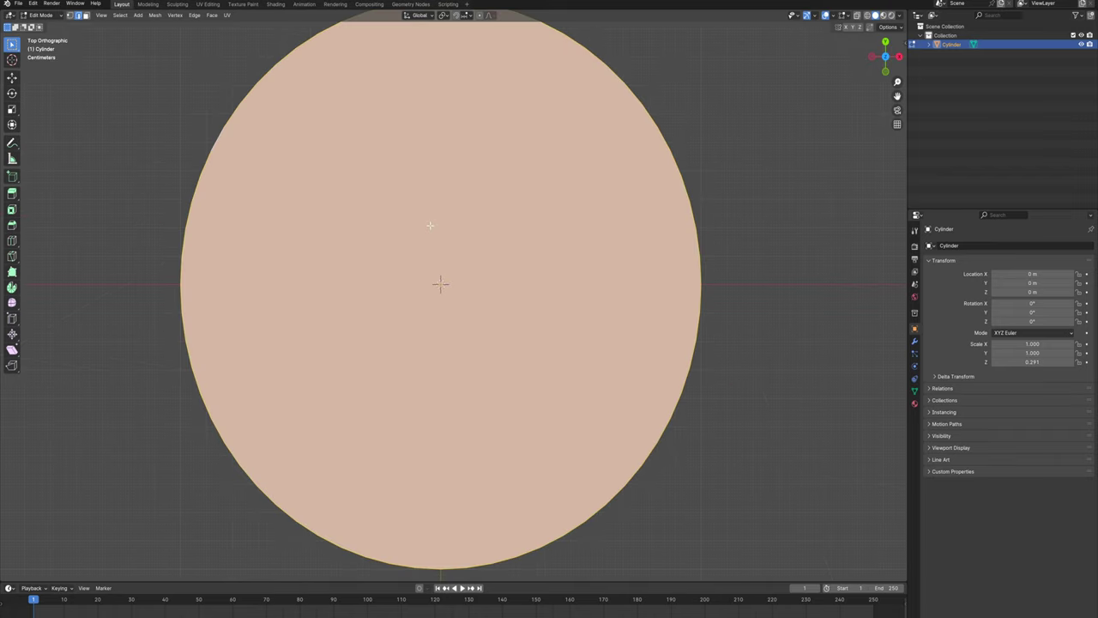
{"action": "middle_click_drag", "start_coordinate": [394, 223], "coordinate": [407, 226], "text": "shift"}
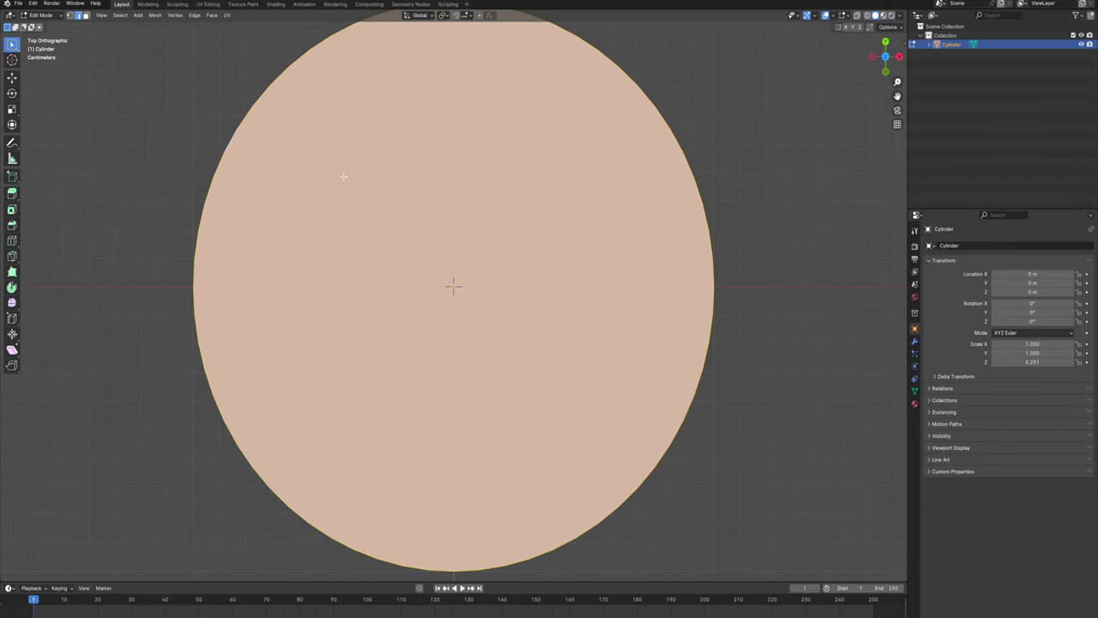
{"action": "key", "text": "i"}
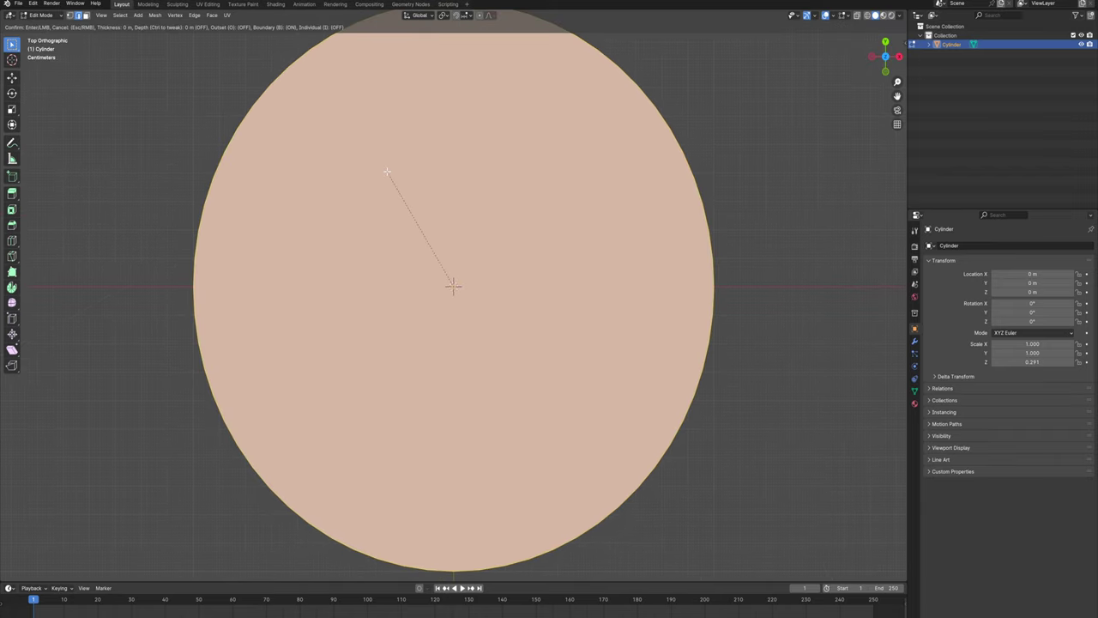
{"action": "left_click", "coordinate": [388, 176]}
{"action": "key", "text": "i"}
{"action": "left_click", "coordinate": [404, 195]}
{"action": "key", "text": "i"}
{"action": "left_click", "coordinate": [421, 203]}
{"action": "key", "text": "i"}
{"action": "left_click", "coordinate": [433, 218]}
{"action": "key", "text": "i"}
{"action": "left_click", "coordinate": [440, 227]}
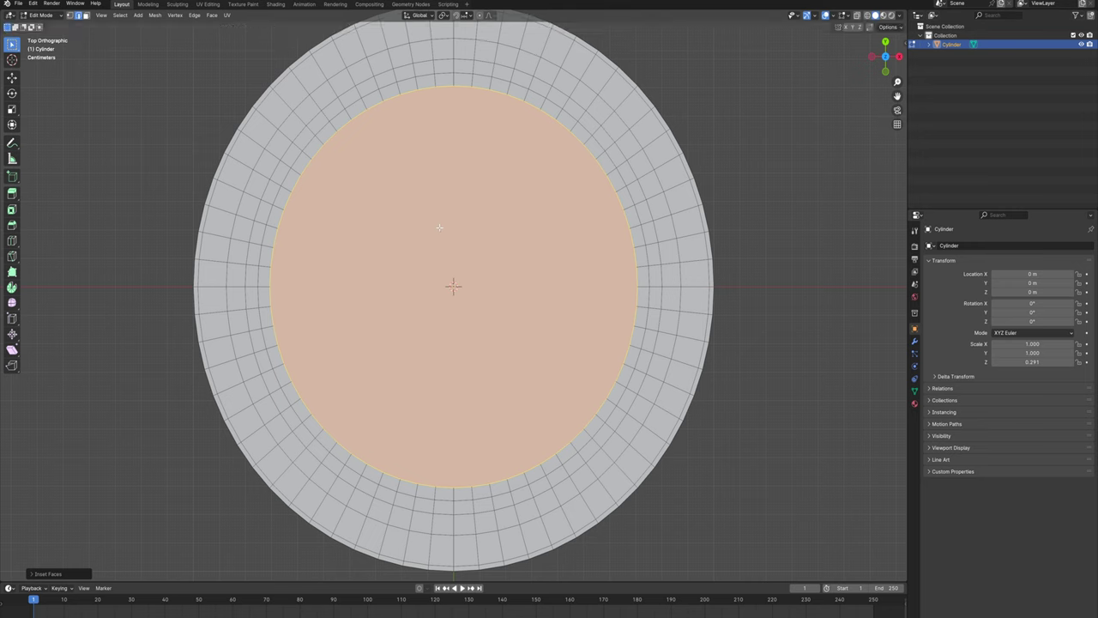
- Inset the central face twice more, making one wider ring and a narrow ring inside it
{"action": "key", "text": "i"}
{"action": "left_click", "coordinate": [453, 251]}
{"action": "key", "text": "i"}
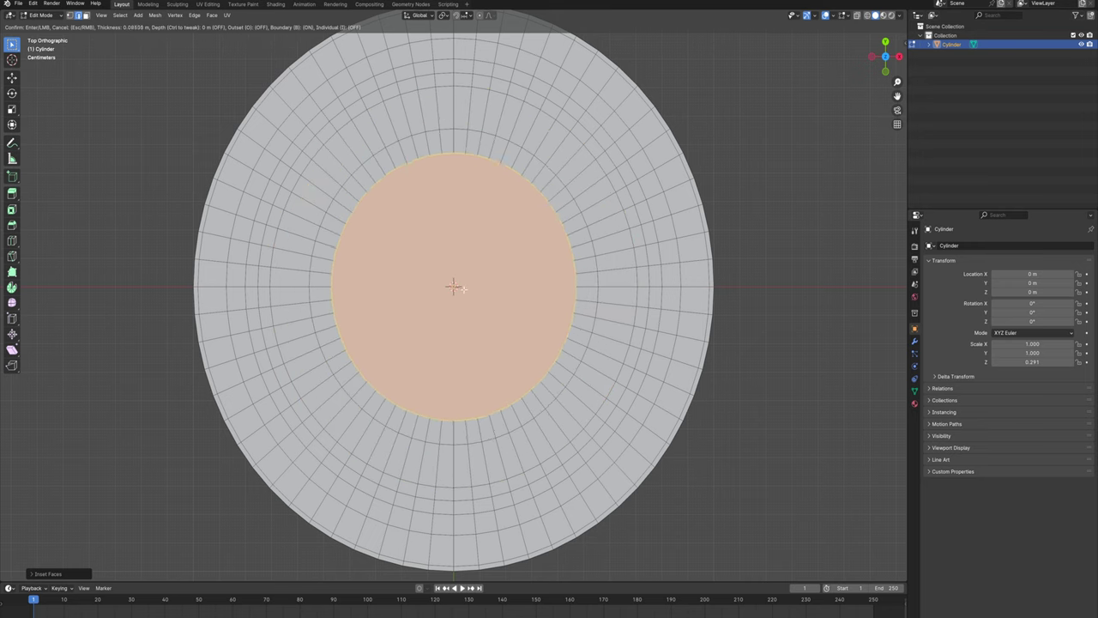
{"action": "left_click", "coordinate": [456, 288]}
- Use face selection to start a patch on the ringed area at the disc's left side, seen from above
{"action": "middle_click_drag", "start_coordinate": [432, 250], "coordinate": [426, 189]}
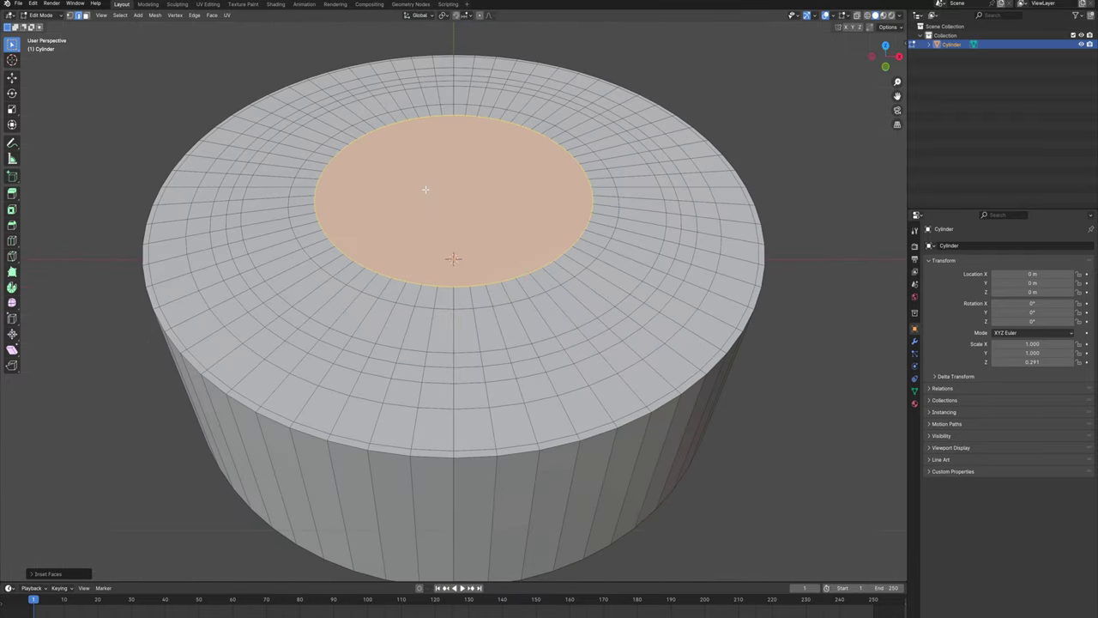
{"action": "key", "text": "KP_7"}
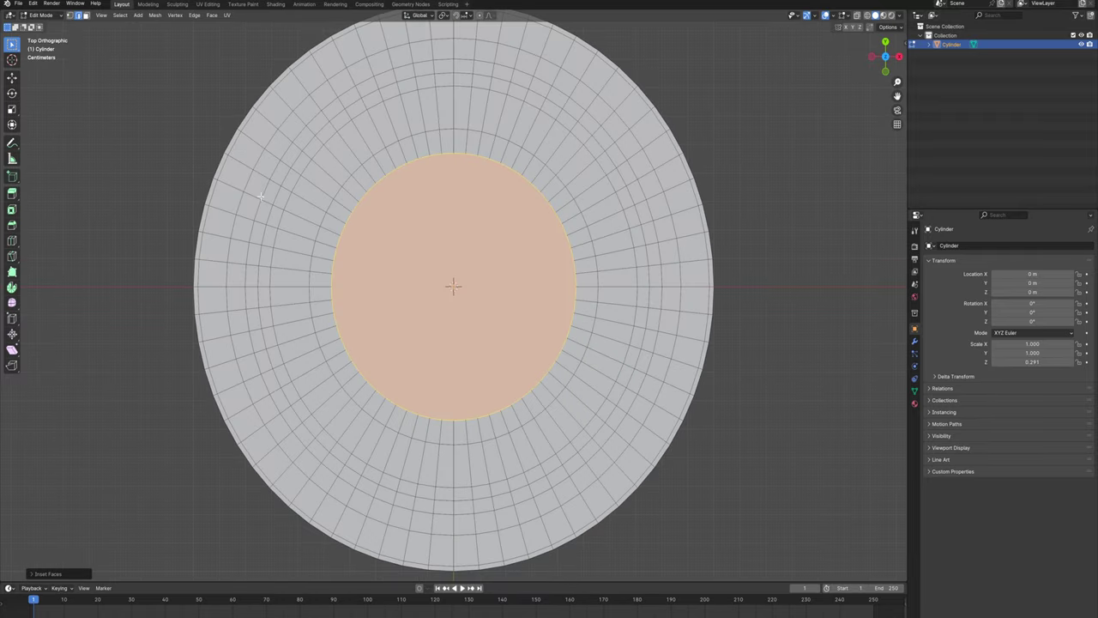
{"action": "middle_click_drag", "start_coordinate": [391, 209], "coordinate": [379, 247], "text": "shift"}
{"action": "scroll", "coordinate": [379, 246], "scroll_direction": "up", "scroll_amount": 1}
{"action": "key", "text": "3"}
{"action": "left_click", "coordinate": [206, 248]}
- Switch to Calculator, divide 64 by 8 to work out the hole spacing, and close it
{"action": "key", "text": "super"}
{"action": "type", "text": "ca"}
{"action": "left_click", "coordinate": [499, 368]}
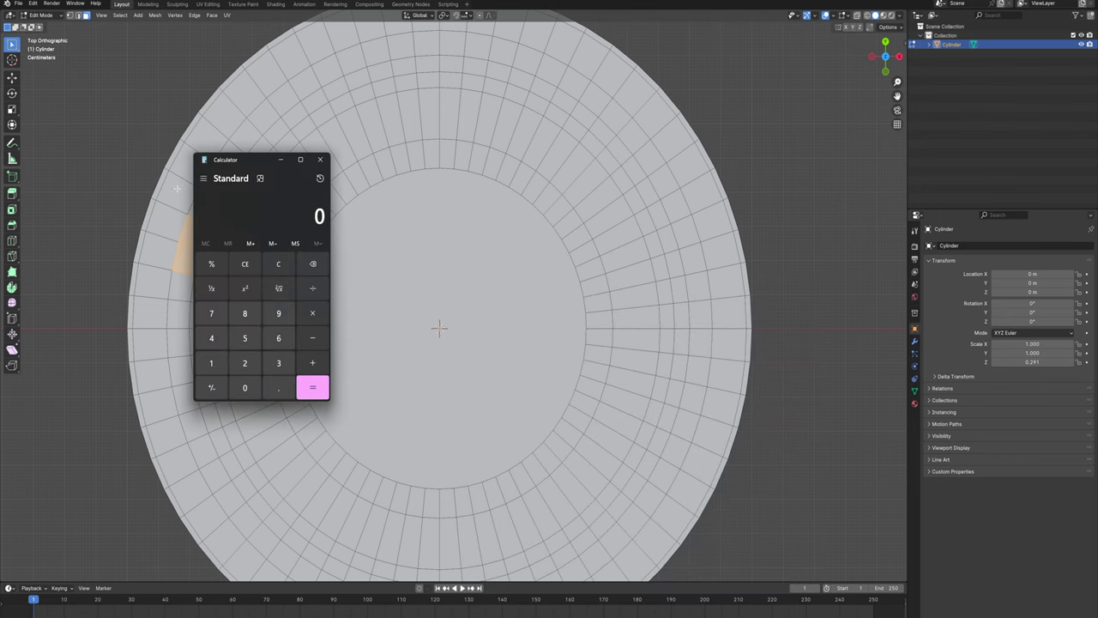
{"action": "left_click", "coordinate": [255, 329]}
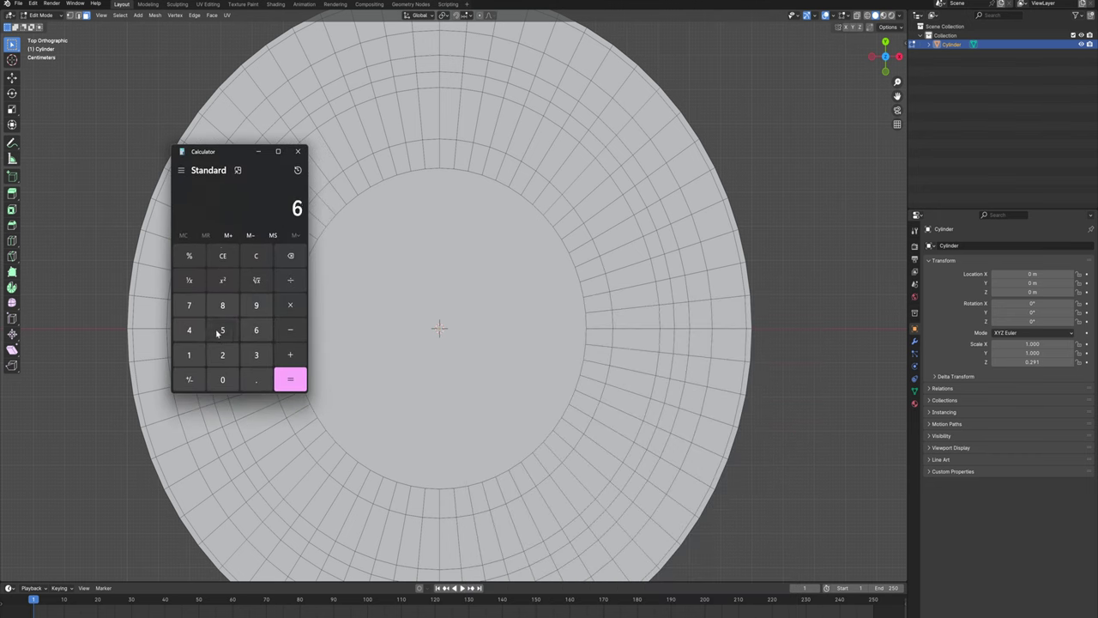
{"action": "left_click", "coordinate": [189, 329]}
{"action": "left_click", "coordinate": [290, 279]}
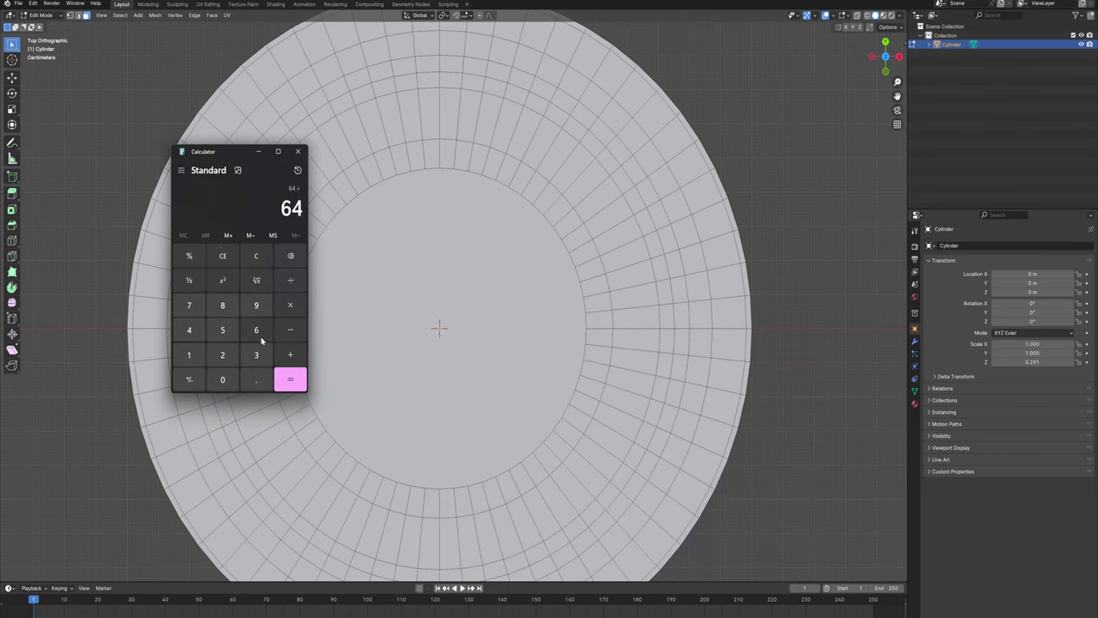
{"action": "left_click", "coordinate": [222, 304]}
{"action": "left_click", "coordinate": [291, 377]}
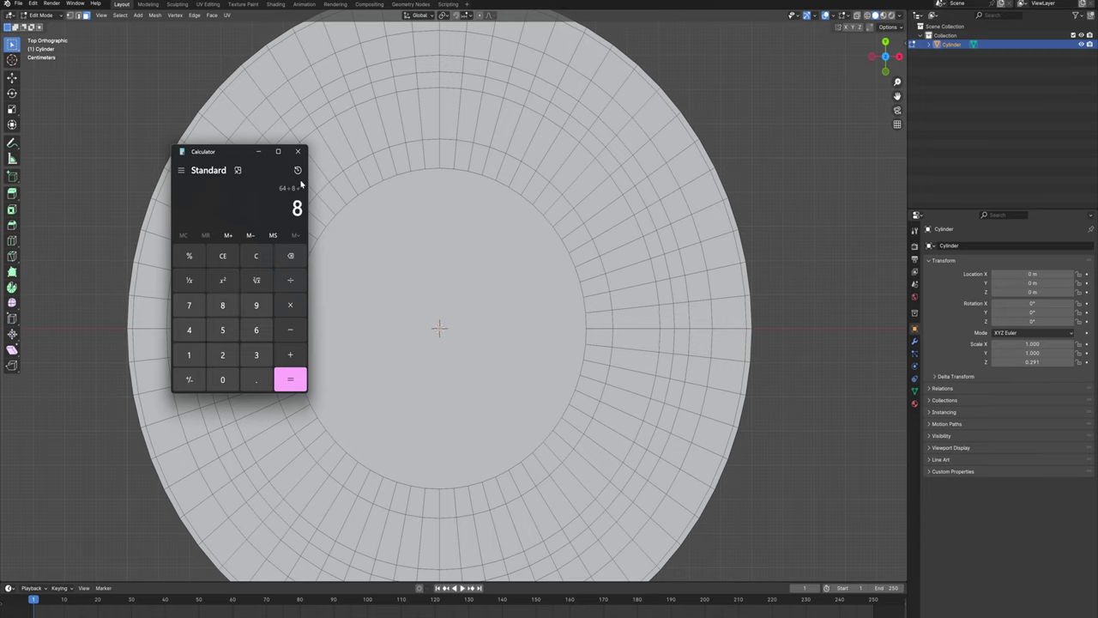
{"action": "left_click", "coordinate": [297, 151]}
- Extend the face selection to a patch three rings deep and four segments long on the disc's upper left
{"action": "left_click", "coordinate": [232, 222], "text": "shift"}
{"action": "left_click", "coordinate": [220, 216], "text": "shift"}
{"action": "left_click", "coordinate": [204, 208], "text": "shift"}
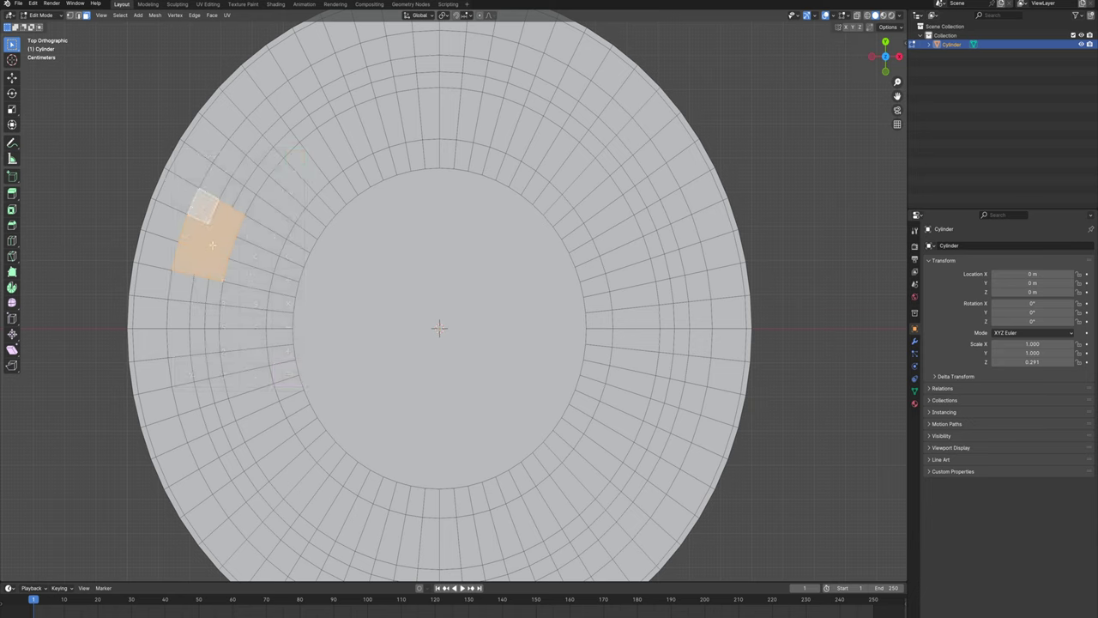
{"action": "left_click", "coordinate": [213, 177], "text": "shift"}
{"action": "left_click", "coordinate": [232, 185], "text": "shift"}
{"action": "left_click", "coordinate": [246, 201], "text": "shift"}
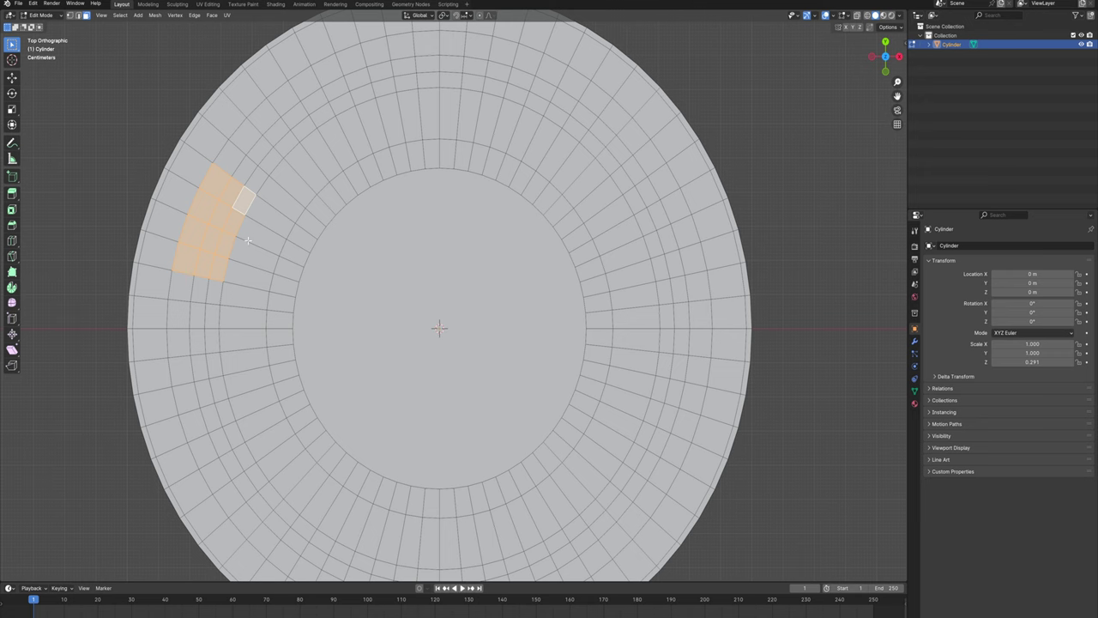
{"action": "middle_click_drag", "start_coordinate": [248, 241], "coordinate": [255, 250], "text": "shift"}
{"action": "right_click", "coordinate": [230, 196]}
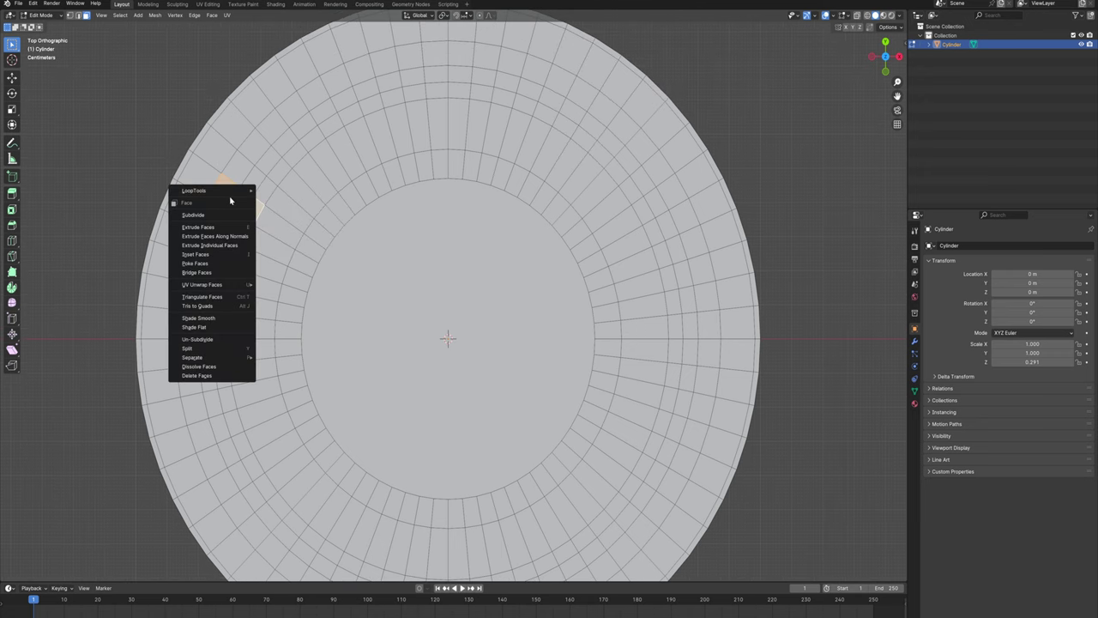
{"action": "mouse_move", "coordinate": [244, 192]}
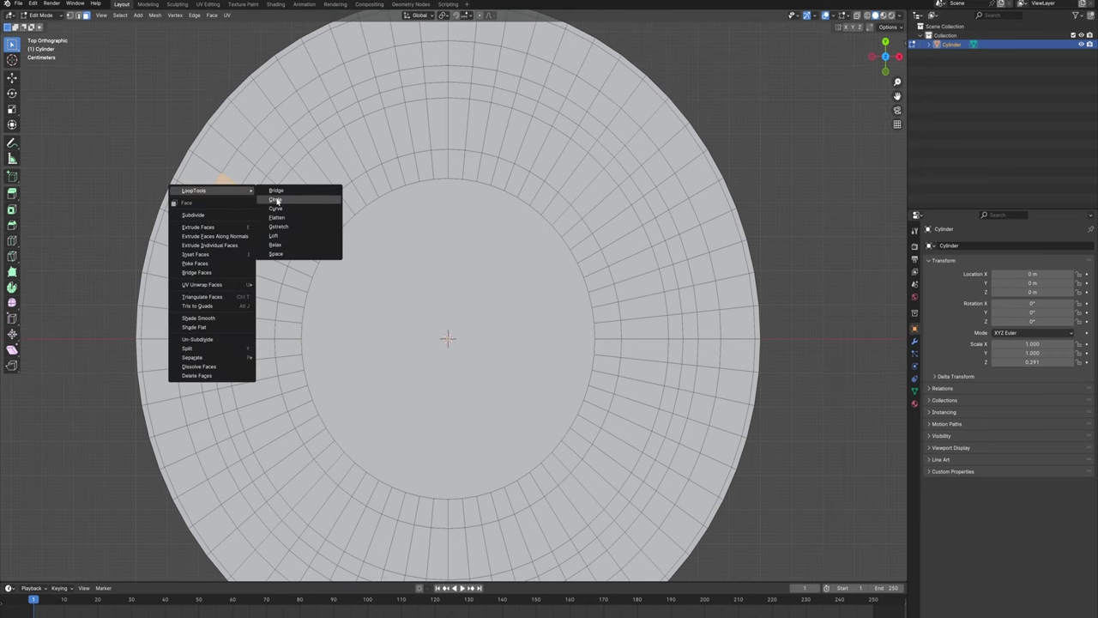
{"action": "left_click", "coordinate": [276, 200]}
- Add a second three-by-four face patch to the selection, on the disc's top edge just left of the centre line
{"action": "scroll", "coordinate": [276, 206], "scroll_direction": "up", "scroll_amount": 3}
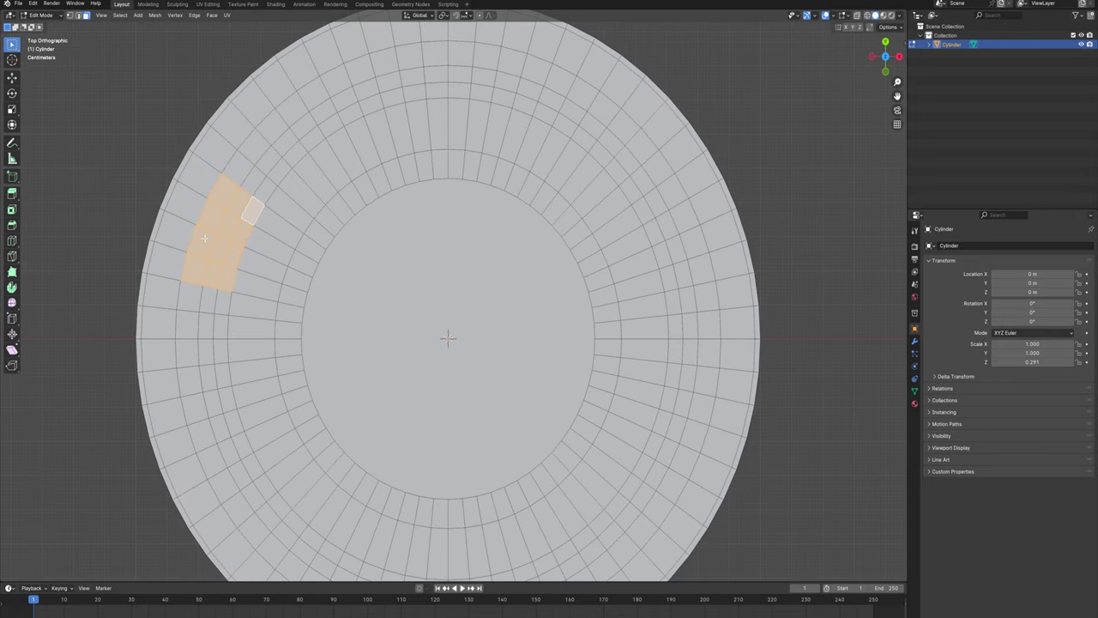
{"action": "middle_click_drag", "start_coordinate": [288, 204], "coordinate": [260, 251], "text": "shift"}
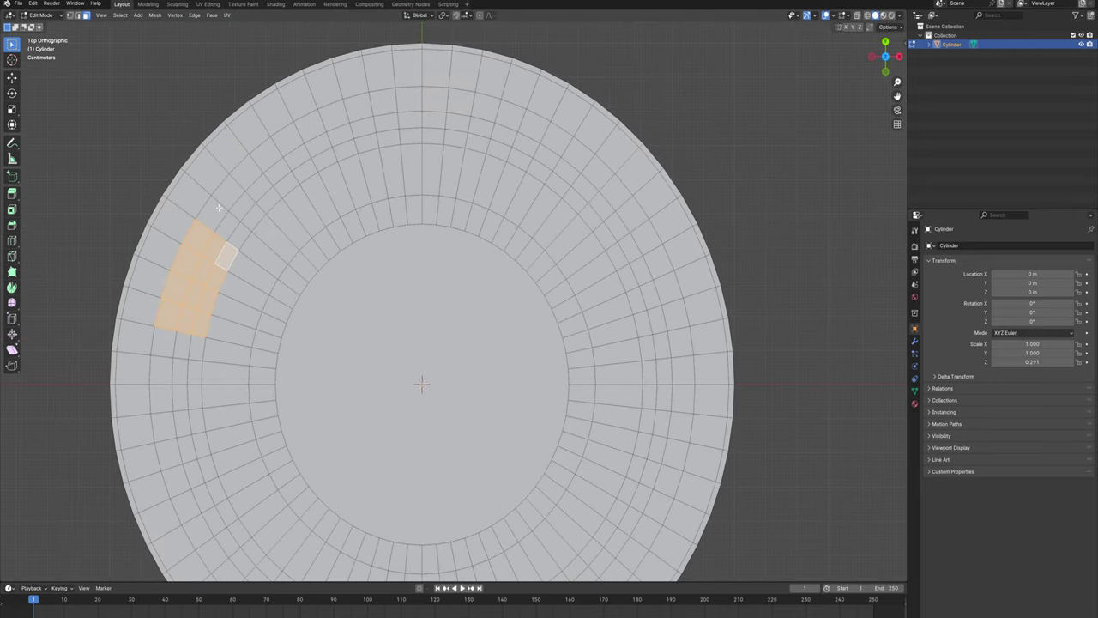
{"action": "left_click", "coordinate": [288, 139], "text": "shift"}
{"action": "left_click", "coordinate": [311, 126], "text": "shift"}
{"action": "left_click", "coordinate": [334, 115], "text": "shift"}
{"action": "left_click", "coordinate": [363, 127], "text": "shift"}
{"action": "left_click", "coordinate": [306, 170], "text": "shift"}
{"action": "left_click", "coordinate": [366, 144], "text": "shift"}
- Add a mirrored three-by-four face patch to the selection, just right of the centre line on the disc's top edge
{"action": "left_click", "coordinate": [484, 107], "text": "shift"}
{"action": "left_click", "coordinate": [528, 144], "text": "shift"}
{"action": "left_click", "coordinate": [504, 136], "text": "shift"}
{"action": "left_click", "coordinate": [477, 144], "text": "shift"}
{"action": "left_click", "coordinate": [539, 171], "text": "shift"}
- Add a three-by-four face patch to the selection on the disc's right side, above the X axis
{"action": "middle_click_drag", "start_coordinate": [622, 254], "coordinate": [538, 211], "text": "shift"}
{"action": "left_click", "coordinate": [533, 213], "text": "shift"}
{"action": "left_click", "coordinate": [552, 258], "text": "shift"}
{"action": "left_click", "coordinate": [558, 281], "text": "shift"}
- Add the matching three-by-four face patch to the selection on the disc's right side, below the X axis
{"action": "middle_click_drag", "start_coordinate": [521, 358], "coordinate": [508, 298], "text": "shift"}
{"action": "left_click", "coordinate": [545, 340], "text": "shift"}
{"action": "left_click", "coordinate": [561, 346], "text": "shift"}
{"action": "left_click", "coordinate": [578, 350], "text": "shift"}
{"action": "left_click", "coordinate": [544, 393], "text": "shift"}
{"action": "left_click", "coordinate": [550, 427], "text": "shift"}
{"action": "left_click", "coordinate": [520, 409], "text": "shift"}
- Add a three-by-four face patch to the selection near the disc's bottom edge, right of the Y axis
{"action": "middle_click_drag", "start_coordinate": [454, 488], "coordinate": [475, 379], "text": "shift"}
{"action": "left_click", "coordinate": [464, 388], "text": "shift"}
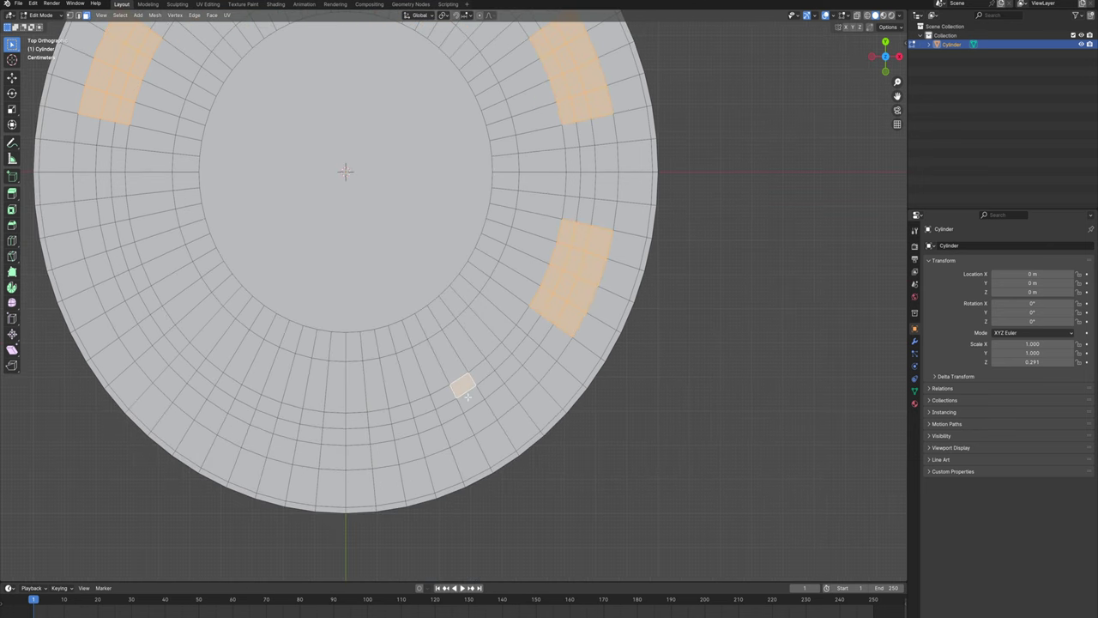
{"action": "left_click", "coordinate": [472, 403], "text": "shift"}
{"action": "left_click", "coordinate": [427, 420], "text": "shift"}
{"action": "left_click", "coordinate": [404, 428], "text": "shift"}
{"action": "left_click", "coordinate": [435, 441], "text": "shift"}
- Add the matching three-by-four face patch to the selection near the disc's bottom edge, left of the Y axis
{"action": "middle_click_drag", "start_coordinate": [382, 438], "coordinate": [413, 436], "text": "shift"}
{"action": "left_click", "coordinate": [321, 412], "text": "shift"}
{"action": "left_click", "coordinate": [256, 384], "text": "shift"}
{"action": "left_click", "coordinate": [318, 428], "text": "shift"}
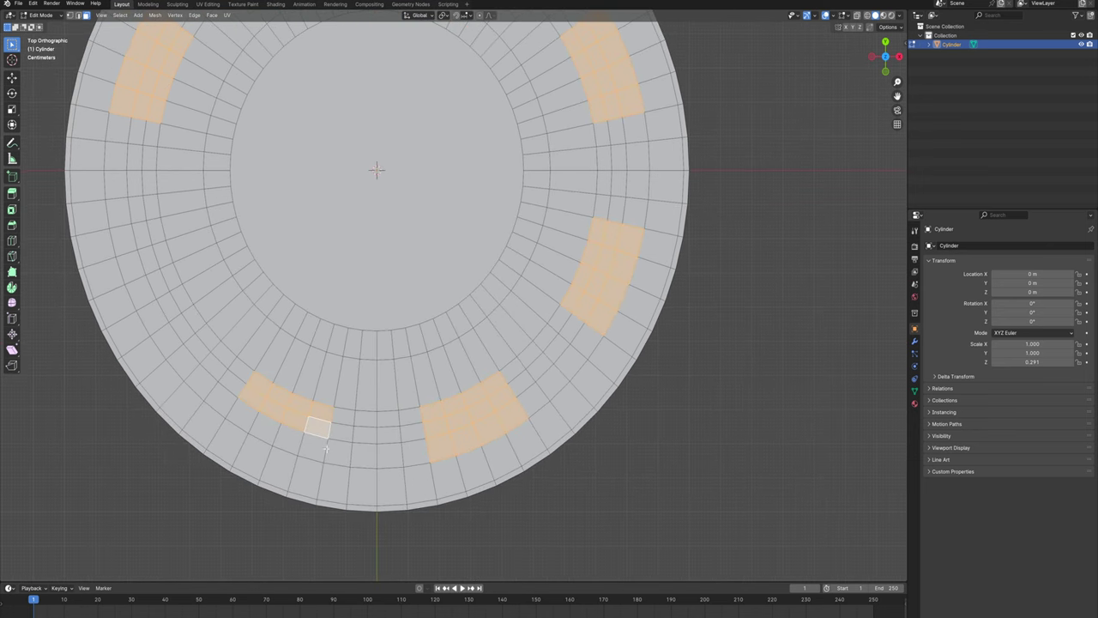
{"action": "left_click", "coordinate": [315, 446], "text": "shift"}
{"action": "left_click", "coordinate": [243, 414], "text": "shift"}
- Add the eighth three-by-four face patch to the selection on the disc's left side, below the X axis
{"action": "left_click", "coordinate": [176, 302], "text": "shift"}
{"action": "left_click", "coordinate": [157, 282], "text": "shift"}
{"action": "left_click", "coordinate": [172, 255], "text": "shift"}
{"action": "left_click", "coordinate": [154, 230], "text": "shift"}
- Reshape all eight selected face patches into circles with LoopTools Circle
{"action": "scroll", "coordinate": [354, 204], "scroll_direction": "down", "scroll_amount": 2}
{"action": "middle_click_drag", "start_coordinate": [354, 204], "coordinate": [309, 254], "text": "shift"}
{"action": "key", "text": "ctrl+f"}
{"action": "mouse_move", "coordinate": [352, 183]}
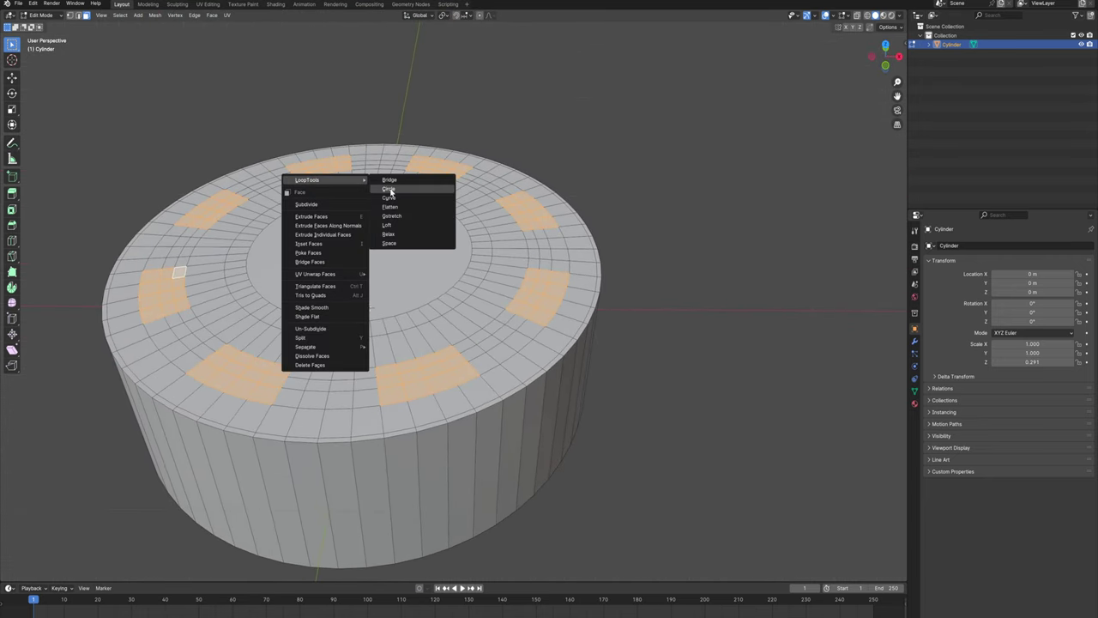
{"action": "left_click", "coordinate": [390, 191]}
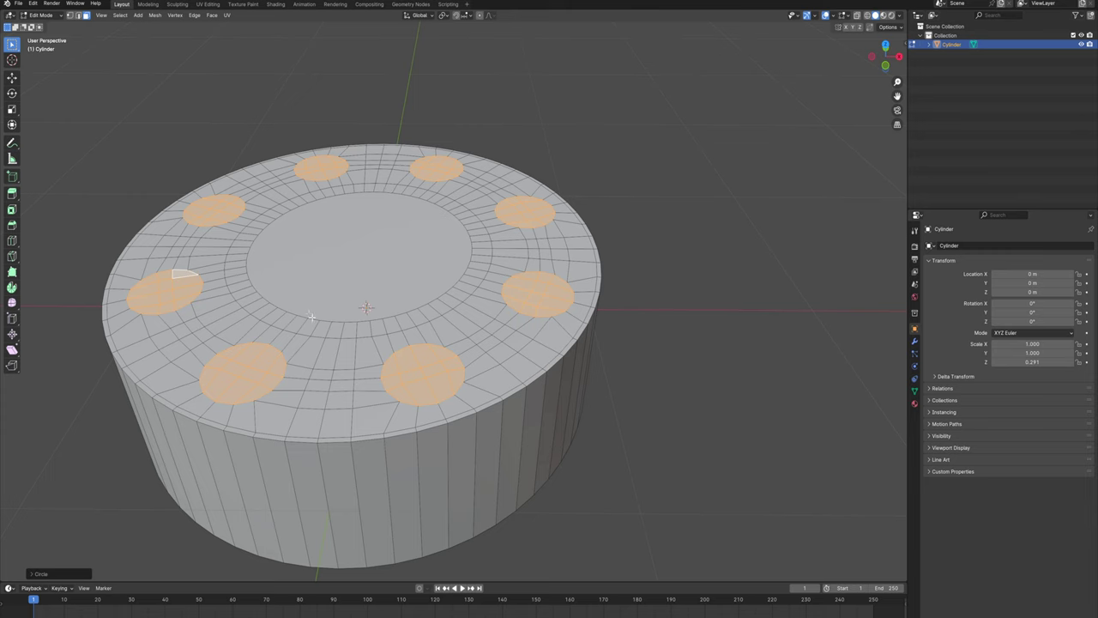
- Set the Circle operation's angle to 0.6° and turn off Flatten
{"action": "key", "text": "KP_7"}
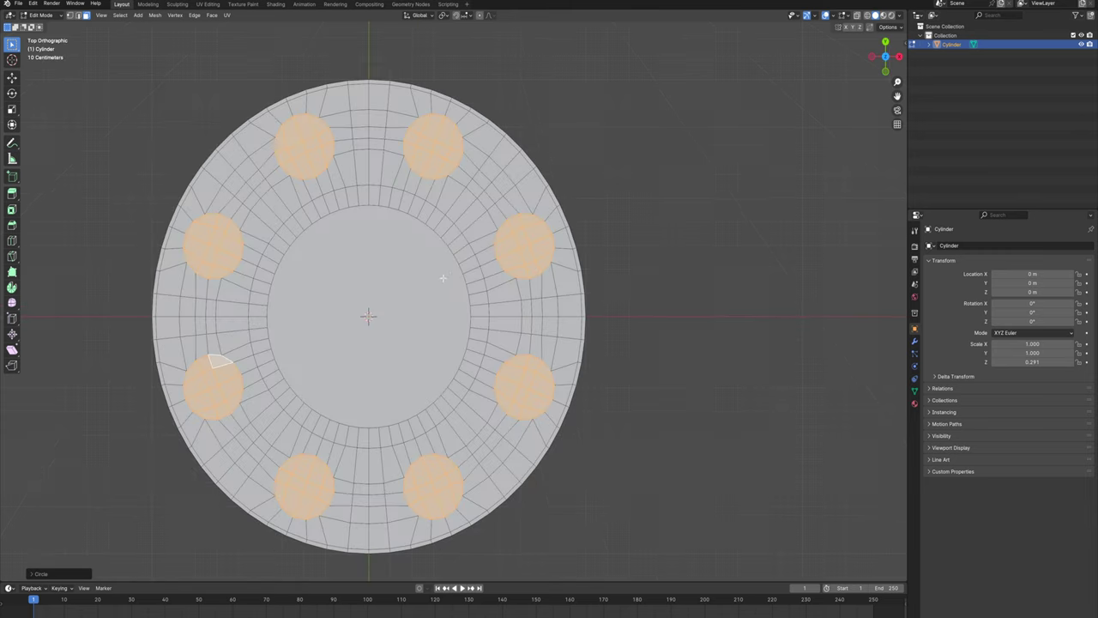
{"action": "scroll", "coordinate": [588, 199], "scroll_direction": "up", "scroll_amount": 5}
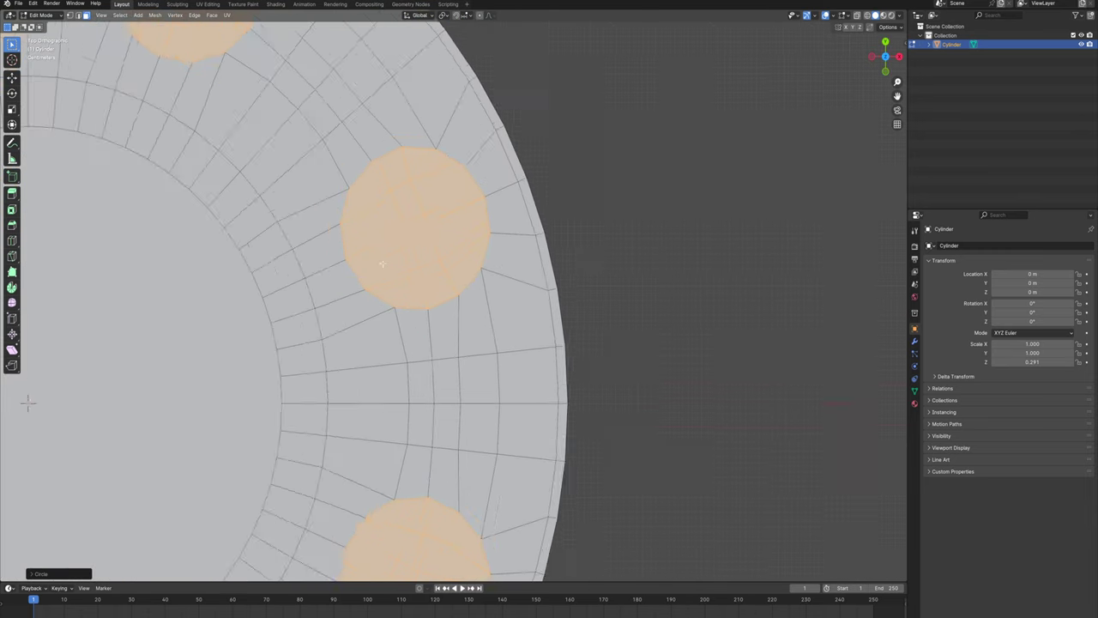
{"action": "middle_click_drag", "start_coordinate": [259, 200], "coordinate": [299, 290], "text": "shift"}
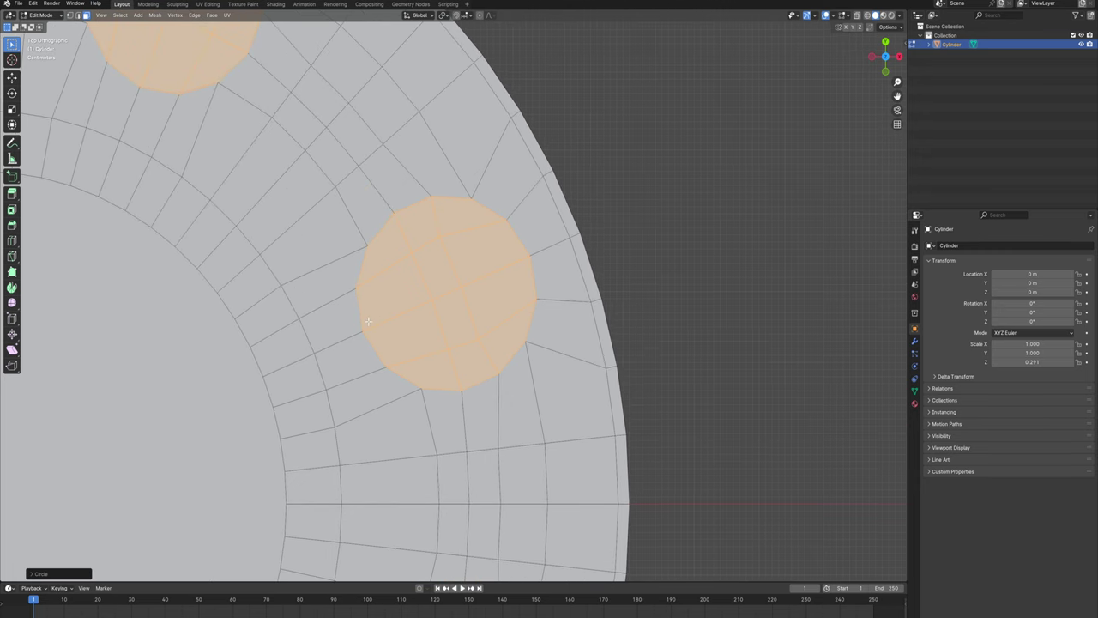
{"action": "left_click", "coordinate": [49, 576]}
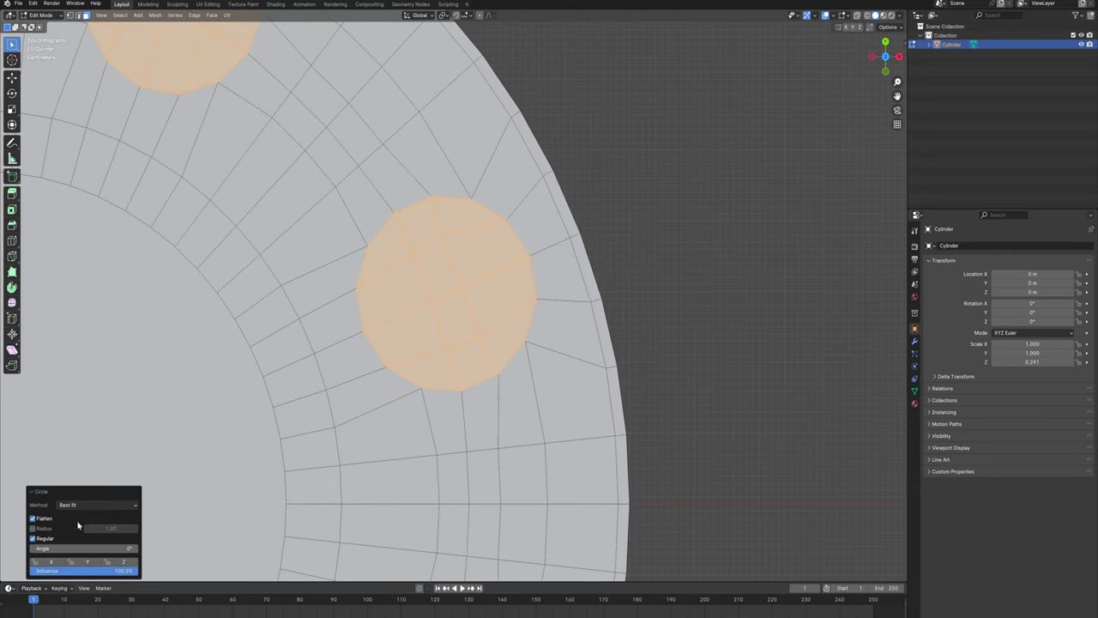
{"action": "left_click_drag", "start_coordinate": [91, 549], "coordinate": [101, 549]}
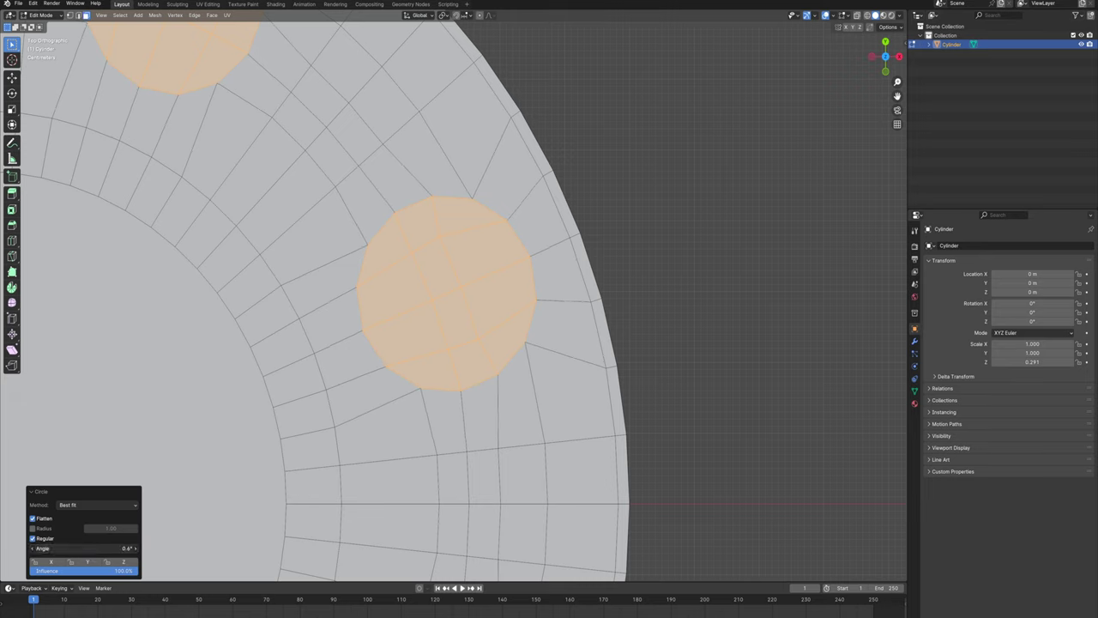
{"action": "left_click", "coordinate": [33, 520]}
{"action": "middle_click_drag", "start_coordinate": [403, 485], "coordinate": [373, 410]}
{"action": "scroll", "coordinate": [309, 383], "scroll_direction": "down", "scroll_amount": 4}
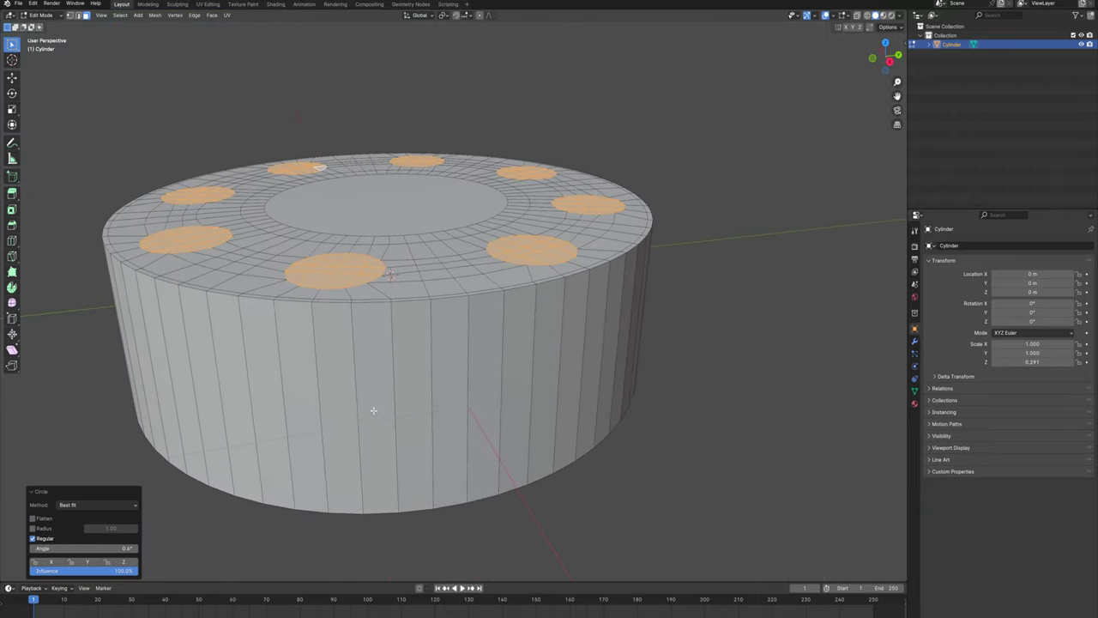
{"action": "left_click", "coordinate": [47, 493]}
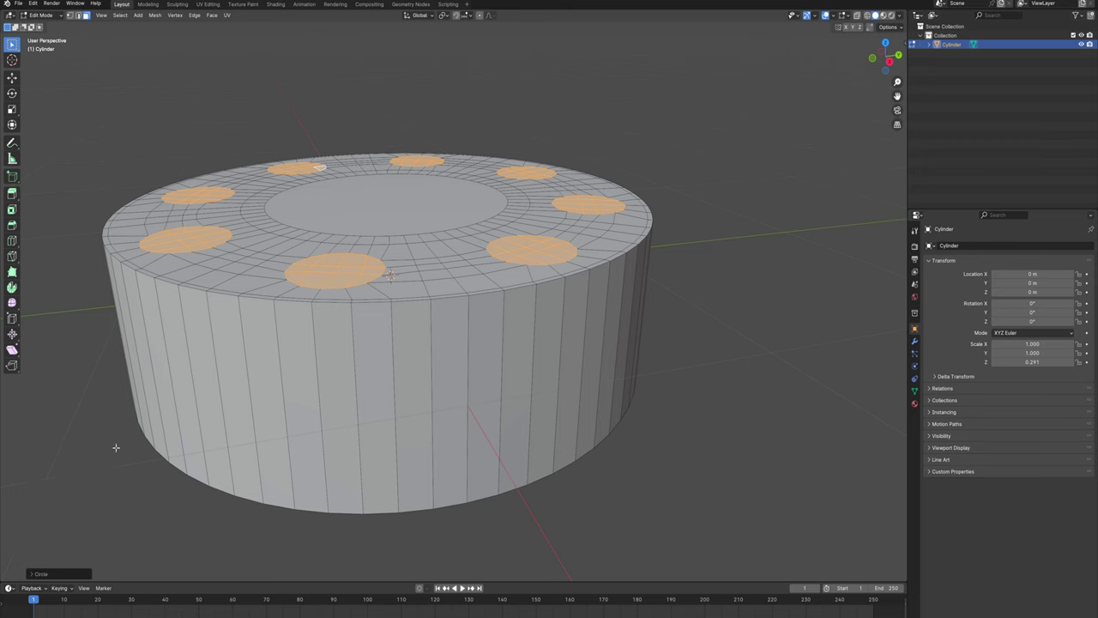
- Delete the faces inside all eight circular patches to open holes in the top face
{"action": "middle_click_drag", "start_coordinate": [393, 289], "coordinate": [296, 306]}
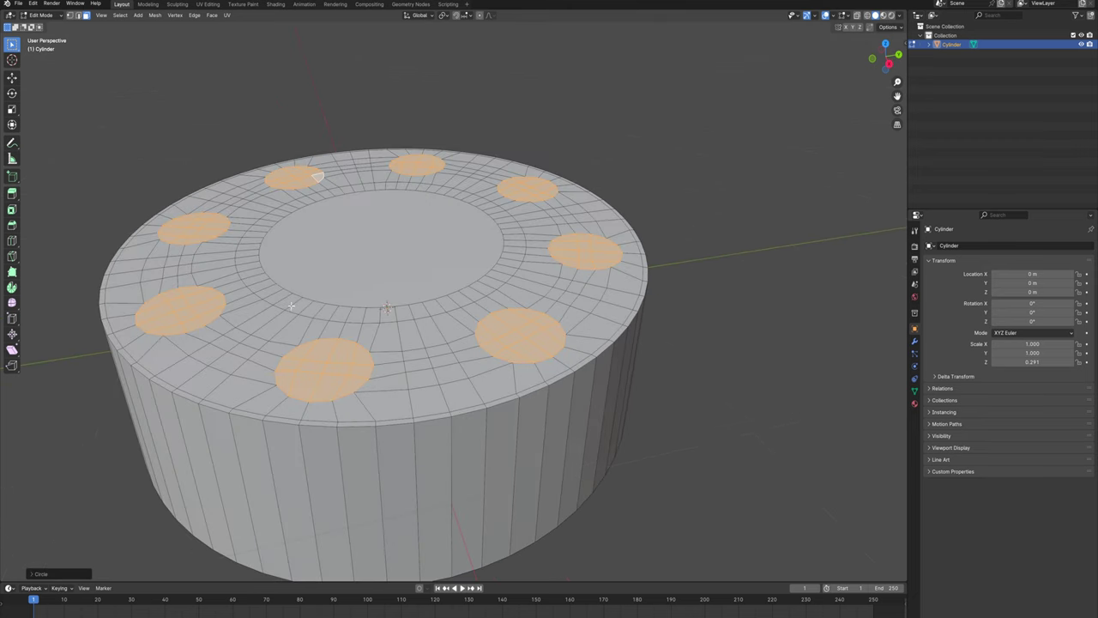
{"action": "key", "text": "x"}
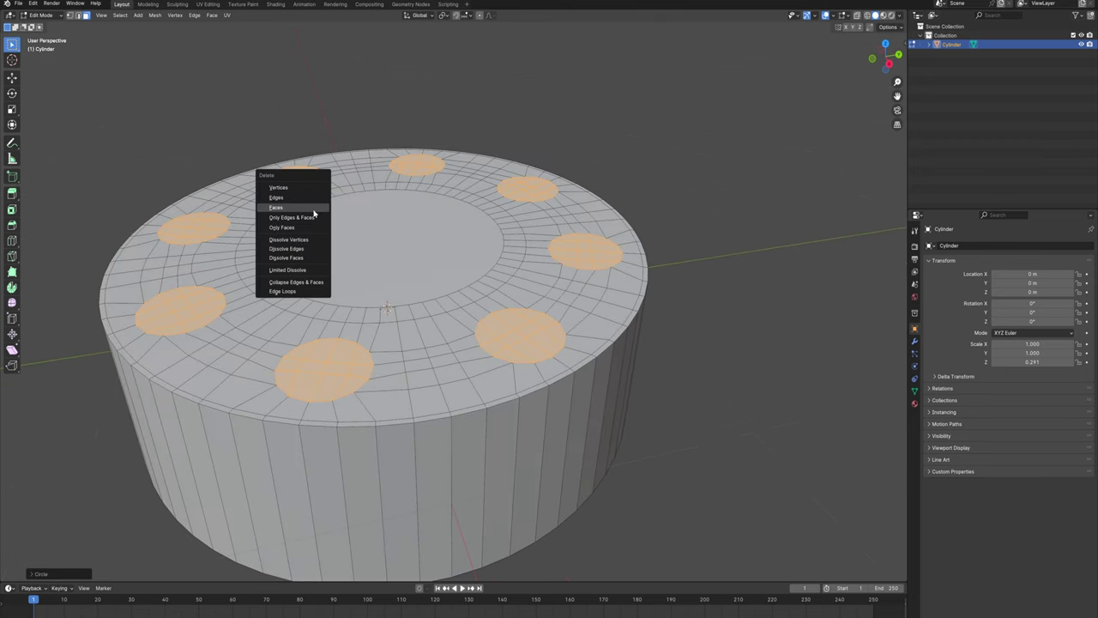
{"action": "left_click", "coordinate": [314, 213]}
- In edge mode, extrude the boundary loop of the hole on the disc's left side, below the X axis, and scale it slightly inward
{"action": "middle_click_drag", "start_coordinate": [371, 367], "coordinate": [368, 432]}
{"action": "key", "text": "KP_7"}
{"action": "scroll", "coordinate": [377, 368], "scroll_direction": "up", "scroll_amount": 5}
{"action": "middle_click_drag", "start_coordinate": [379, 367], "coordinate": [470, 308], "text": "shift"}
{"action": "scroll", "coordinate": [488, 289], "scroll_direction": "down", "scroll_amount": 1}
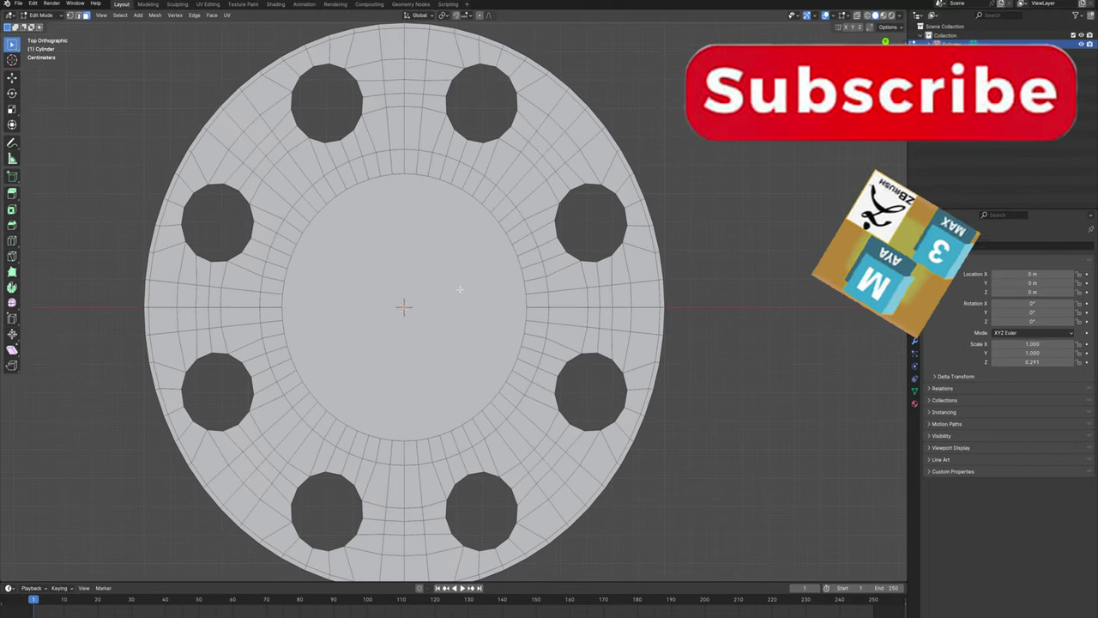
{"action": "left_click", "coordinate": [79, 17]}
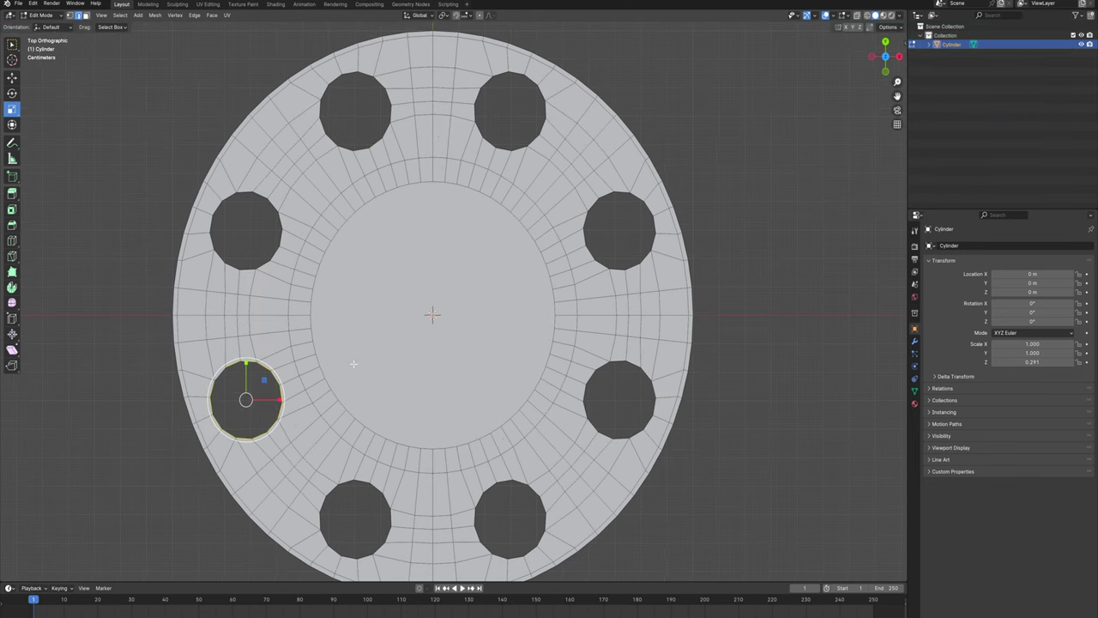
{"action": "middle_click_drag", "start_coordinate": [354, 363], "coordinate": [352, 320], "text": "shift"}
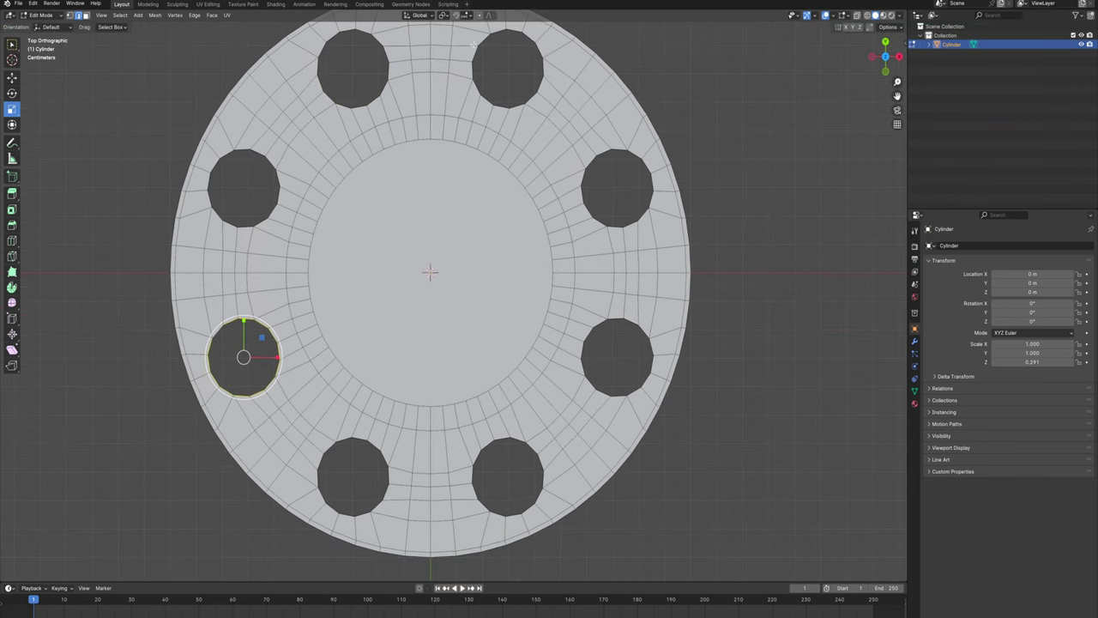
{"action": "middle_click_drag", "start_coordinate": [562, 390], "coordinate": [546, 348], "text": "shift"}
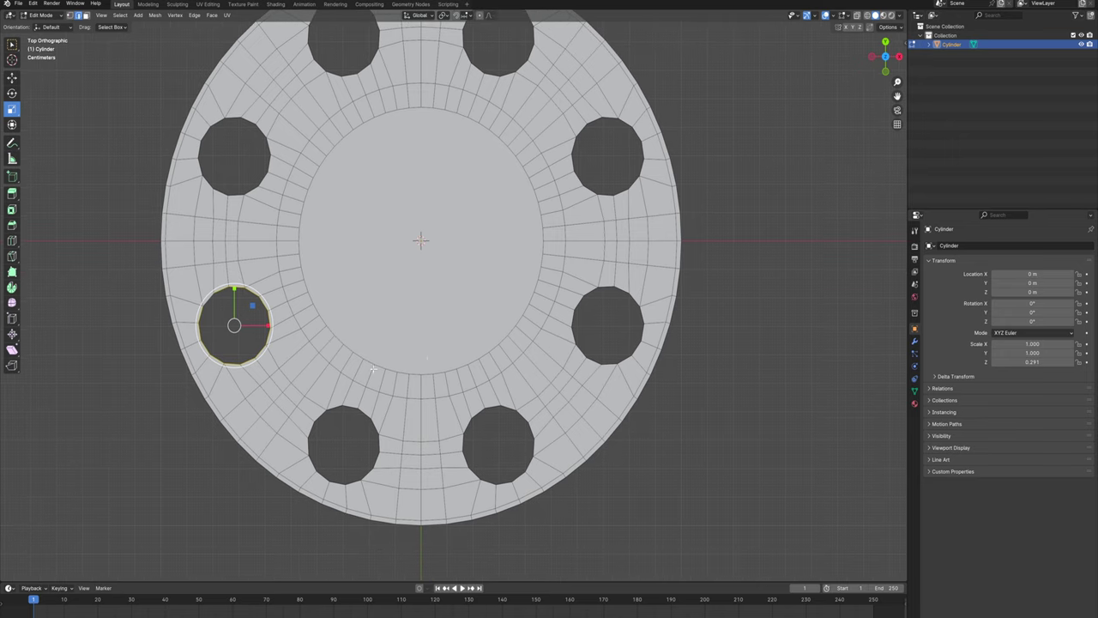
{"action": "left_click", "coordinate": [134, 241]}
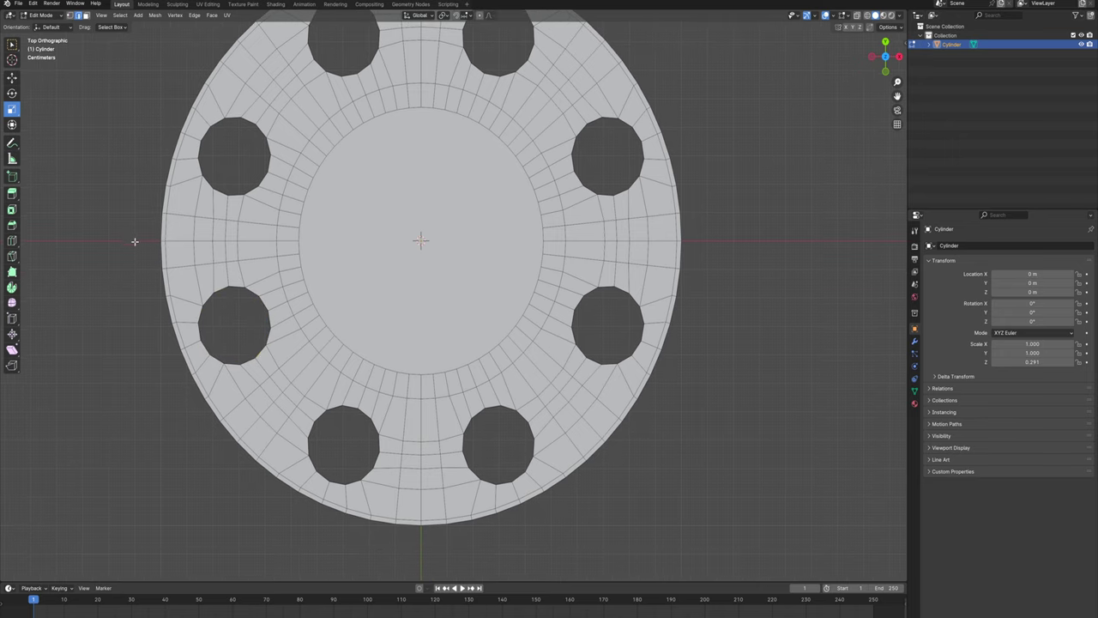
{"action": "left_click", "coordinate": [226, 288], "text": "alt"}
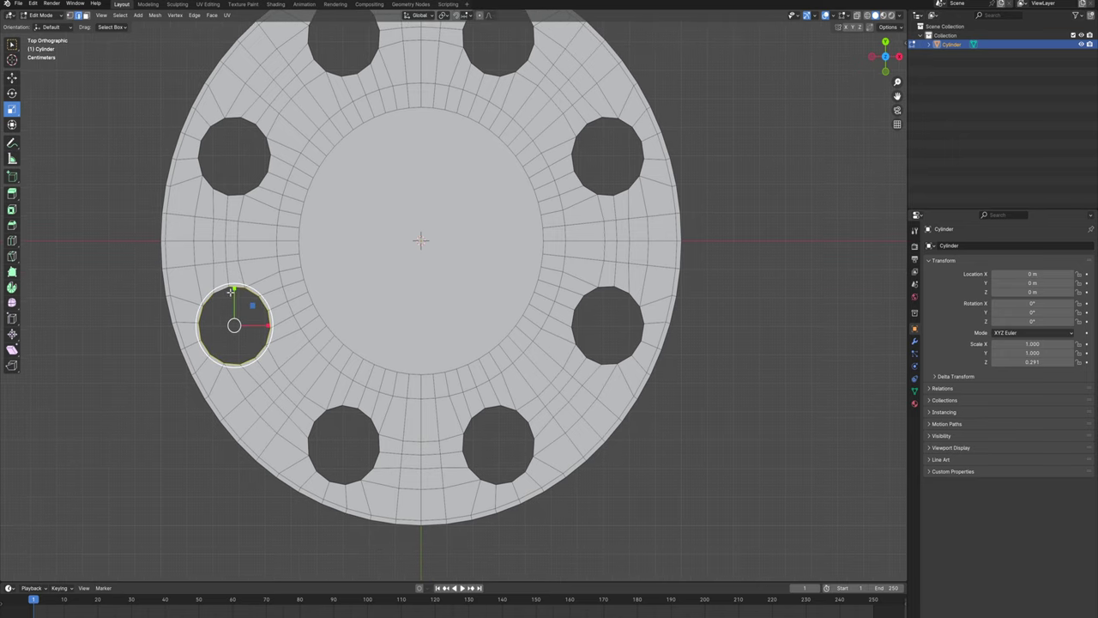
{"action": "right_click", "coordinate": [218, 296]}
{"action": "left_click", "coordinate": [191, 293]}
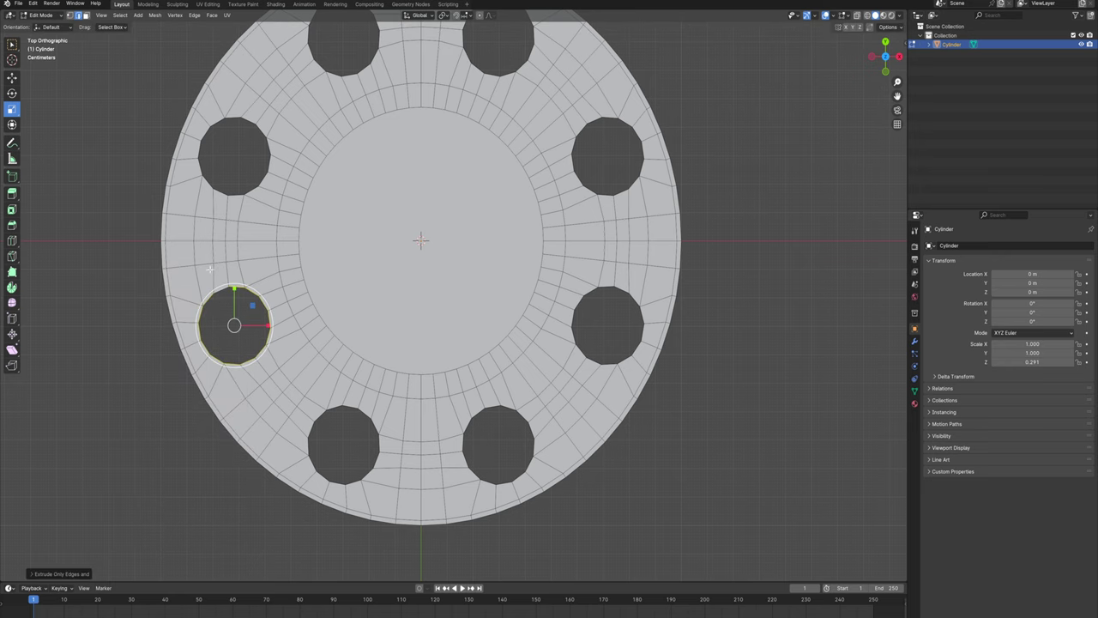
{"action": "left_click_drag", "start_coordinate": [252, 304], "coordinate": [256, 300]}
- Extrude the boundary loop of the left-side hole above the X axis and scale it slightly inward
{"action": "middle_click_drag", "start_coordinate": [256, 237], "coordinate": [247, 279], "text": "shift"}
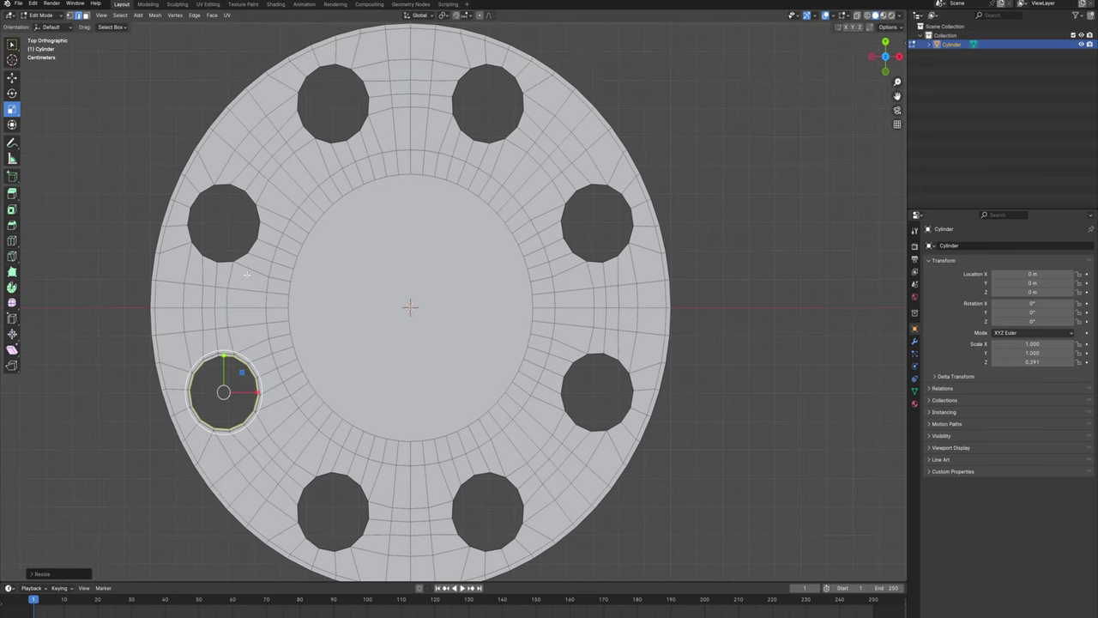
{"action": "left_click", "coordinate": [232, 192], "text": "alt"}
{"action": "right_click", "coordinate": [239, 202]}
{"action": "left_click", "coordinate": [239, 203]}
{"action": "left_click_drag", "start_coordinate": [242, 203], "coordinate": [246, 200]}
- Extrude the boundary loop of the hole near the disc's top edge, left of the Y axis, and scale it slightly inward
{"action": "middle_click_drag", "start_coordinate": [245, 201], "coordinate": [188, 304], "text": "shift"}
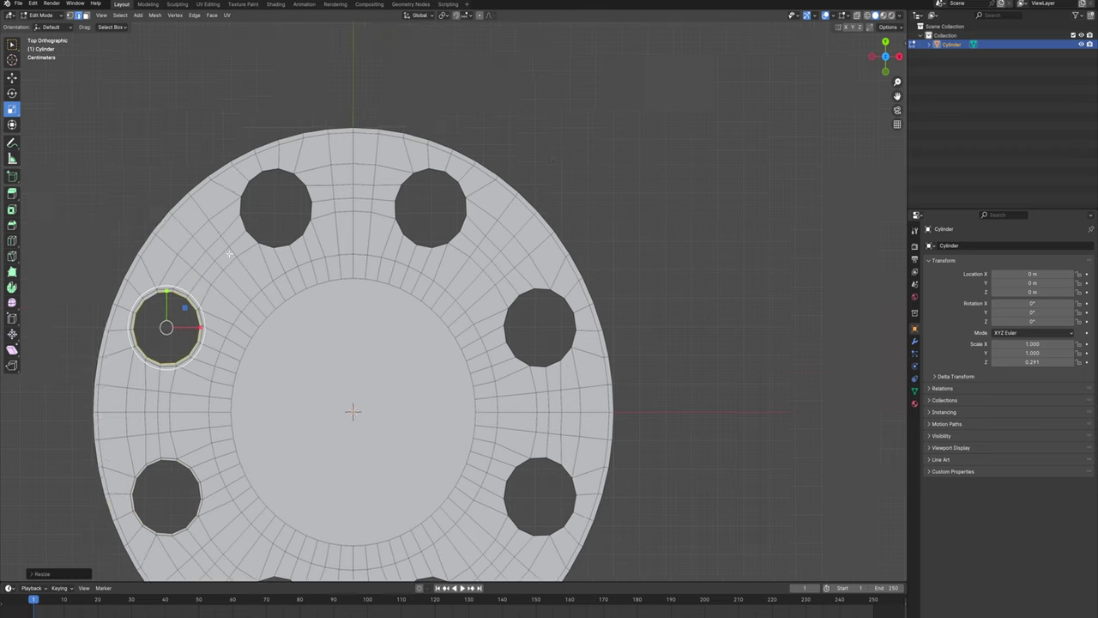
{"action": "scroll", "coordinate": [248, 190], "scroll_direction": "up", "scroll_amount": 3}
{"action": "left_click", "coordinate": [233, 188], "text": "alt"}
{"action": "right_click", "coordinate": [236, 238]}
{"action": "left_click", "coordinate": [236, 235]}
{"action": "left_click_drag", "start_coordinate": [250, 223], "coordinate": [253, 221]}
- Extrude the boundary loop of the hole near the disc's top edge, right of the Y axis, and scale it slightly inward
{"action": "middle_click_drag", "start_coordinate": [466, 254], "coordinate": [355, 265], "text": "shift"}
{"action": "left_click", "coordinate": [391, 189], "text": "alt"}
{"action": "right_click", "coordinate": [400, 235]}
{"action": "left_click", "coordinate": [400, 235]}
{"action": "left_click_drag", "start_coordinate": [407, 232], "coordinate": [410, 229]}
- Add the same narrow inward rim to both holes on the disc's right side, above and below the X axis
{"action": "middle_click_drag", "start_coordinate": [522, 367], "coordinate": [387, 196], "text": "shift"}
{"action": "left_click", "coordinate": [441, 234], "text": "alt"}
{"action": "key", "text": "e"}
{"action": "middle_click_drag", "start_coordinate": [449, 525], "coordinate": [436, 337], "text": "shift"}
{"action": "left_click", "coordinate": [429, 342], "text": "alt"}
{"action": "key", "text": "e"}
- Extrude the boundary loops of the two holes near the disc's bottom edge, one at a time, and scale each slightly inward
{"action": "middle_click_drag", "start_coordinate": [256, 550], "coordinate": [360, 380], "text": "shift"}
{"action": "left_click", "coordinate": [357, 379], "text": "alt"}
{"action": "key", "text": "e"}
{"action": "left_click_drag", "start_coordinate": [357, 399], "coordinate": [360, 395]}
{"action": "middle_click_drag", "start_coordinate": [86, 367], "coordinate": [308, 336], "text": "shift"}
{"action": "left_click", "coordinate": [309, 334], "text": "alt"}
{"action": "key", "text": "e"}
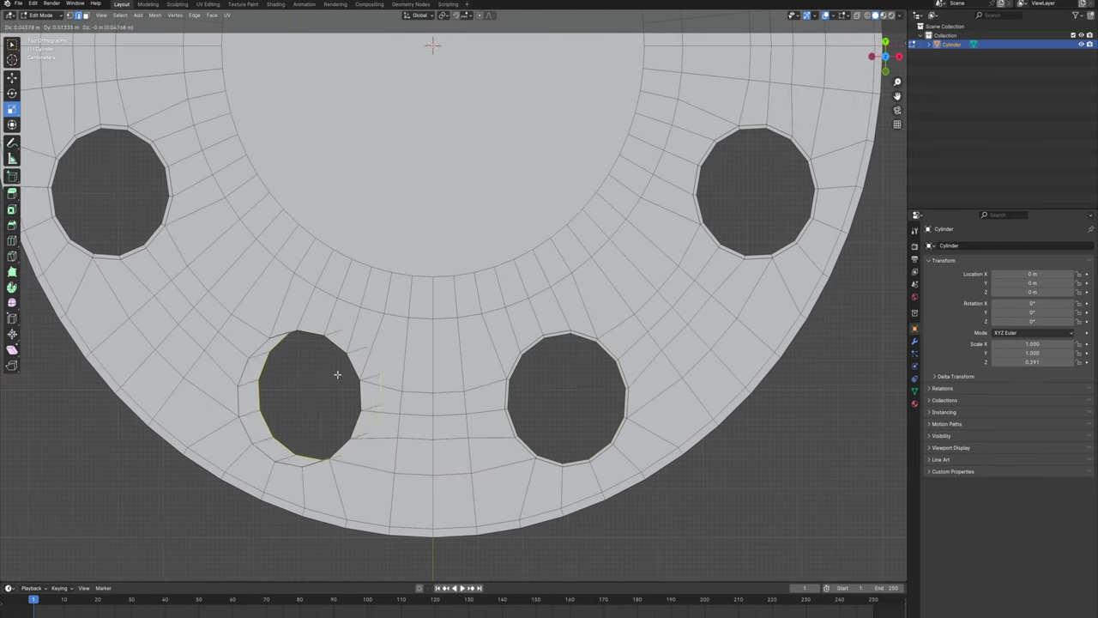
{"action": "left_click_drag", "start_coordinate": [330, 376], "coordinate": [334, 372]}
- Select one hole's inner edge loop and extend the selection to similar edges by Amount of Faces Around an Edge
{"action": "middle_click_drag", "start_coordinate": [148, 201], "coordinate": [334, 309], "text": "shift"}
{"action": "scroll", "coordinate": [344, 326], "scroll_direction": "down", "scroll_amount": 3}
{"action": "middle_click_drag", "start_coordinate": [374, 378], "coordinate": [375, 311]}
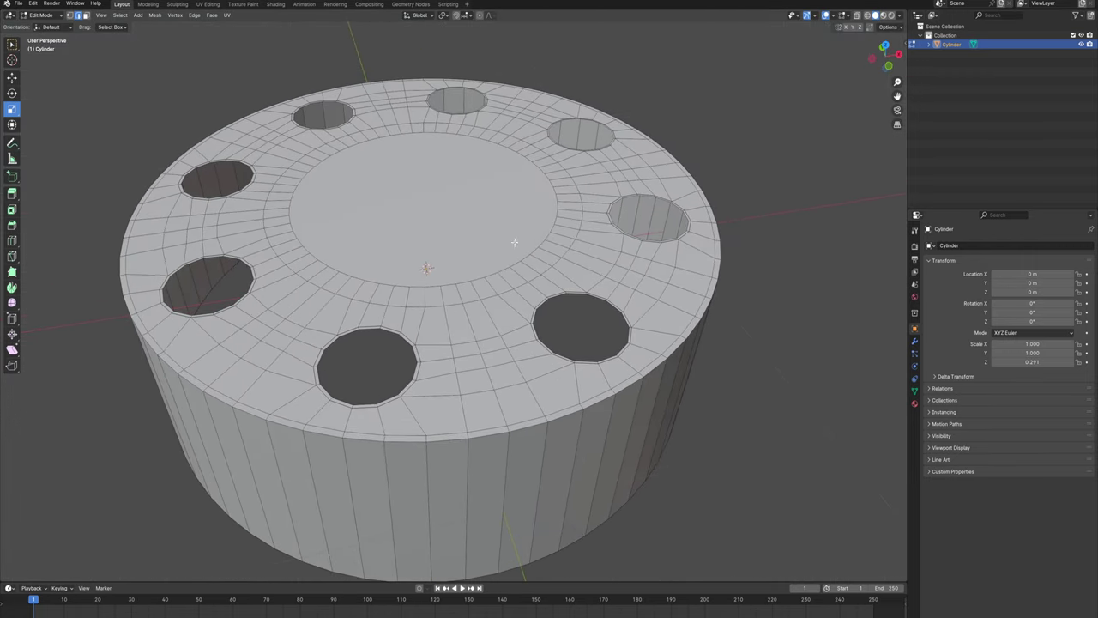
{"action": "key", "text": "KP_7"}
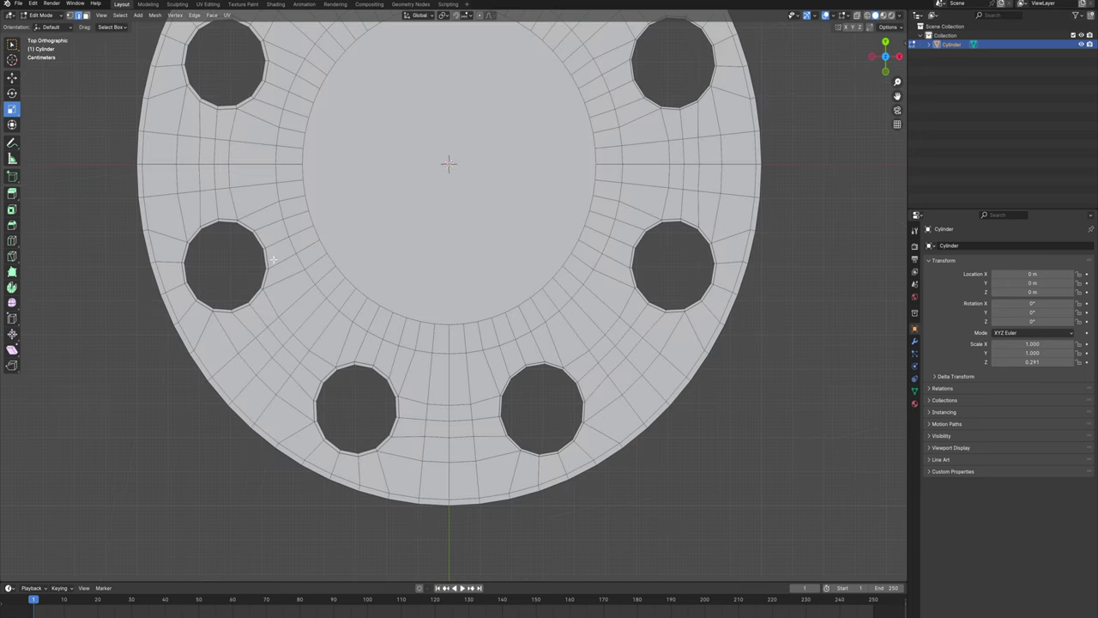
{"action": "left_click", "coordinate": [231, 224], "text": "alt"}
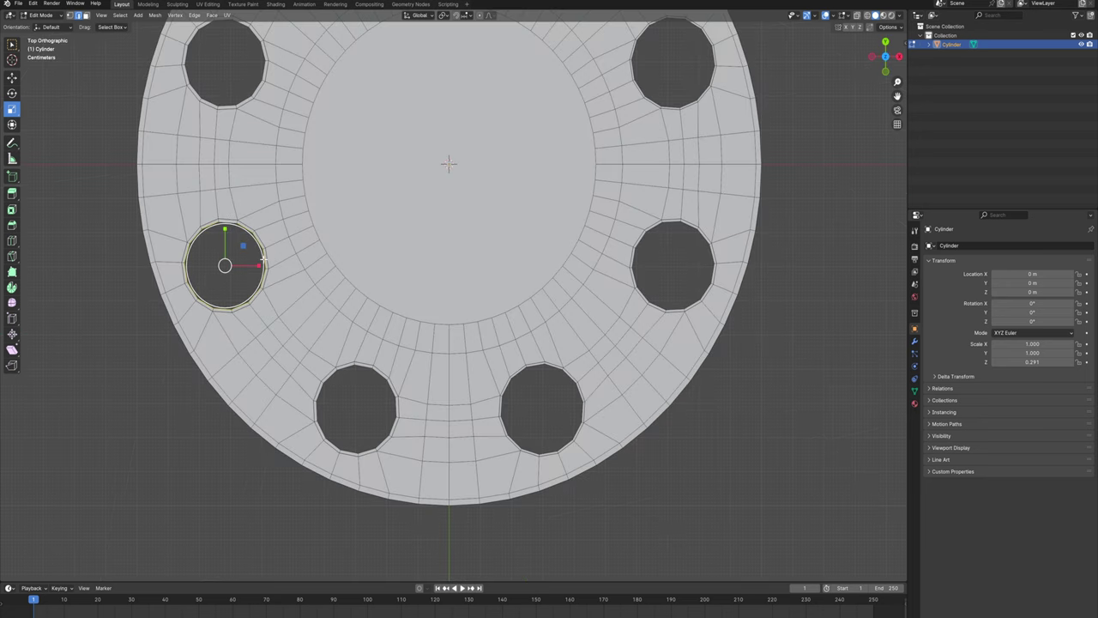
{"action": "left_click", "coordinate": [120, 16]}
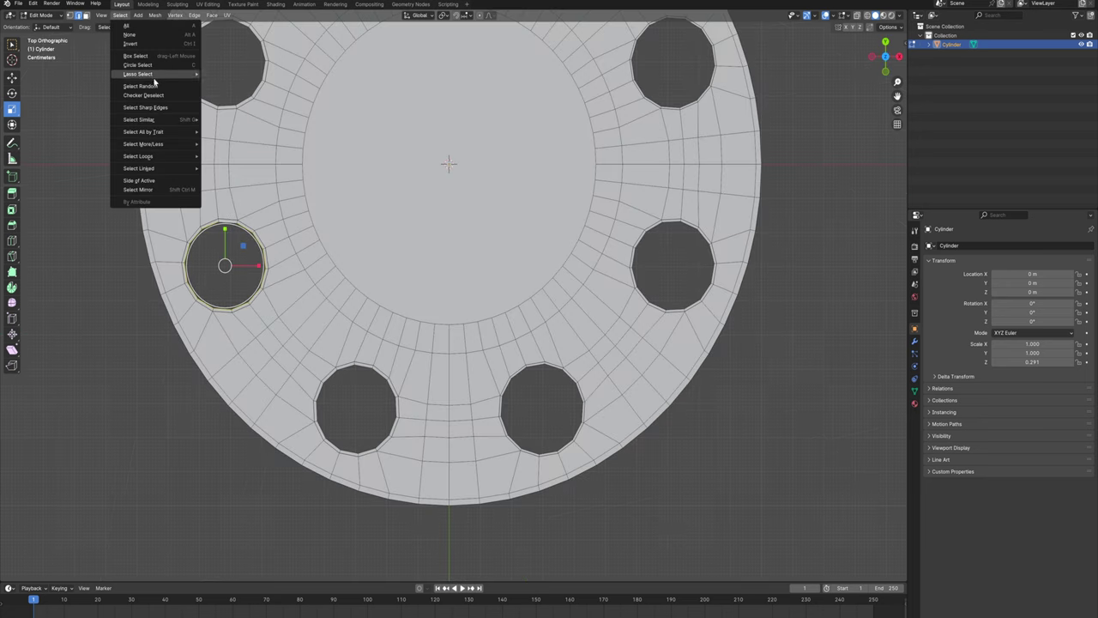
{"action": "mouse_move", "coordinate": [142, 119]}
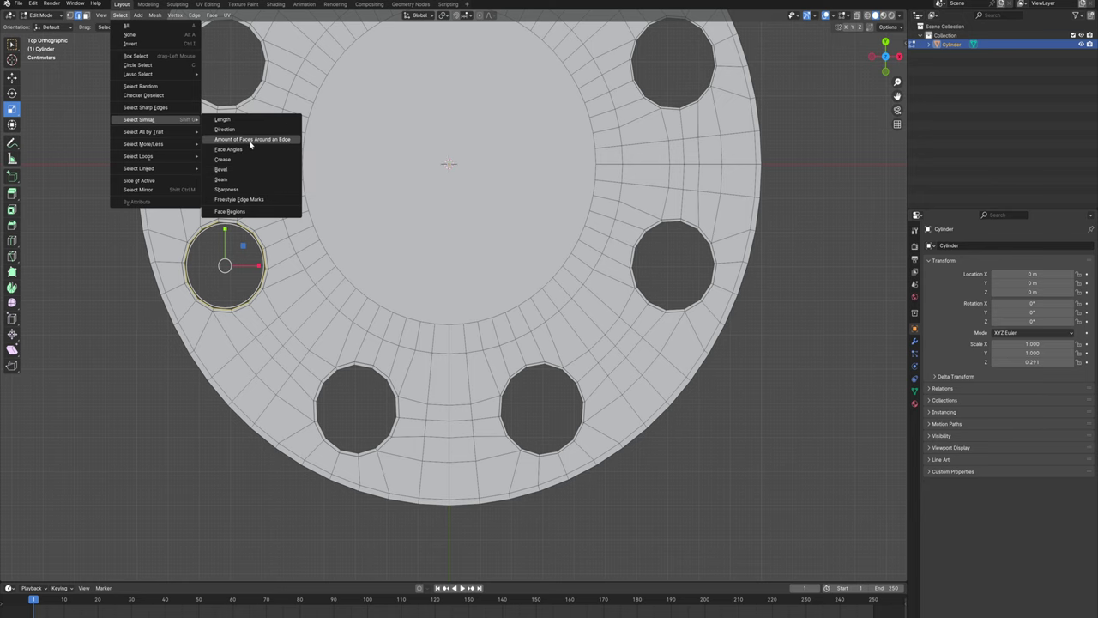
{"action": "left_click", "coordinate": [250, 141]}
- Turn on snapping and show the cylinder in wireframe from the right side
{"action": "scroll", "coordinate": [250, 140], "scroll_direction": "down", "scroll_amount": 3}
{"action": "middle_click_drag", "start_coordinate": [253, 144], "coordinate": [221, 127]}
{"action": "scroll", "coordinate": [390, 189], "scroll_direction": "up", "scroll_amount": 2}
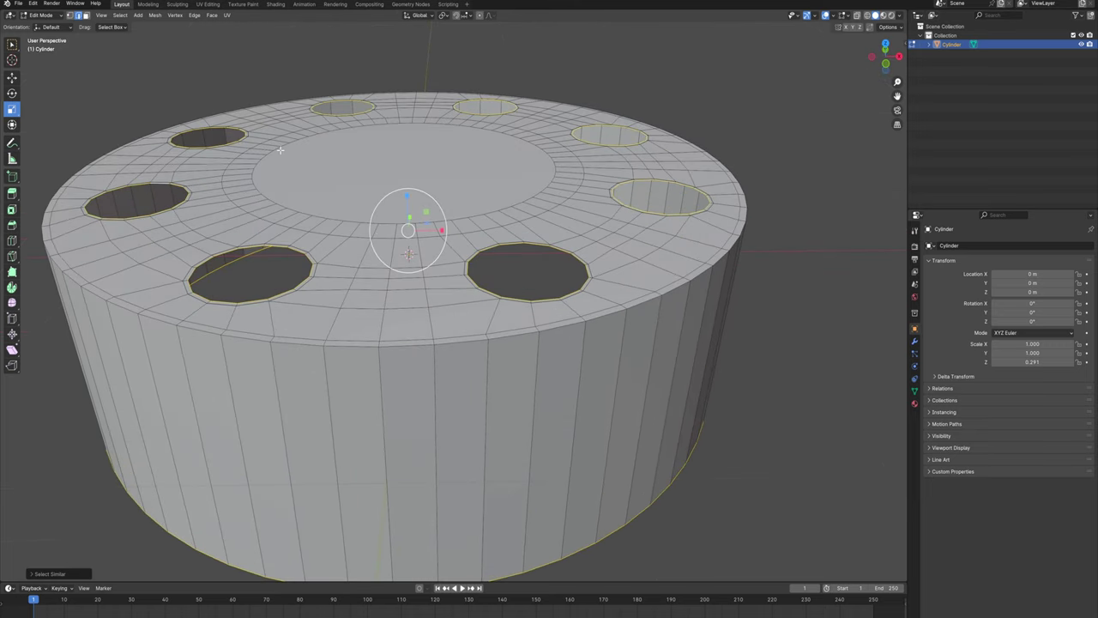
{"action": "left_click", "coordinate": [456, 16]}
{"action": "key", "text": "KP_3"}
{"action": "middle_click_drag", "start_coordinate": [408, 167], "coordinate": [284, 166], "text": "shift"}
{"action": "key", "text": "z"}
{"action": "left_click", "coordinate": [266, 177]}
{"action": "middle_click_drag", "start_coordinate": [146, 175], "coordinate": [154, 218], "text": "shift"}
- Deselect the cylinder's bottom rim edges and extrude the eight hole loops a short distance straight down
{"action": "key", "text": "e"}
{"action": "right_click", "coordinate": [388, 267]}
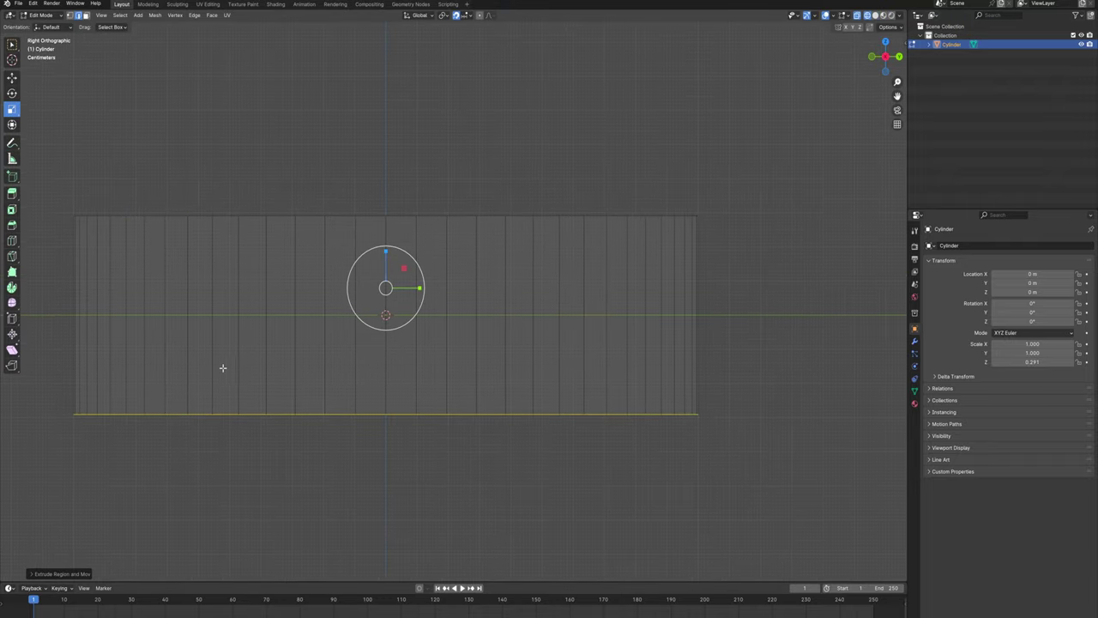
{"action": "left_click_drag", "start_coordinate": [50, 388], "coordinate": [849, 480], "text": "ctrl"}
{"action": "key", "text": "e"}
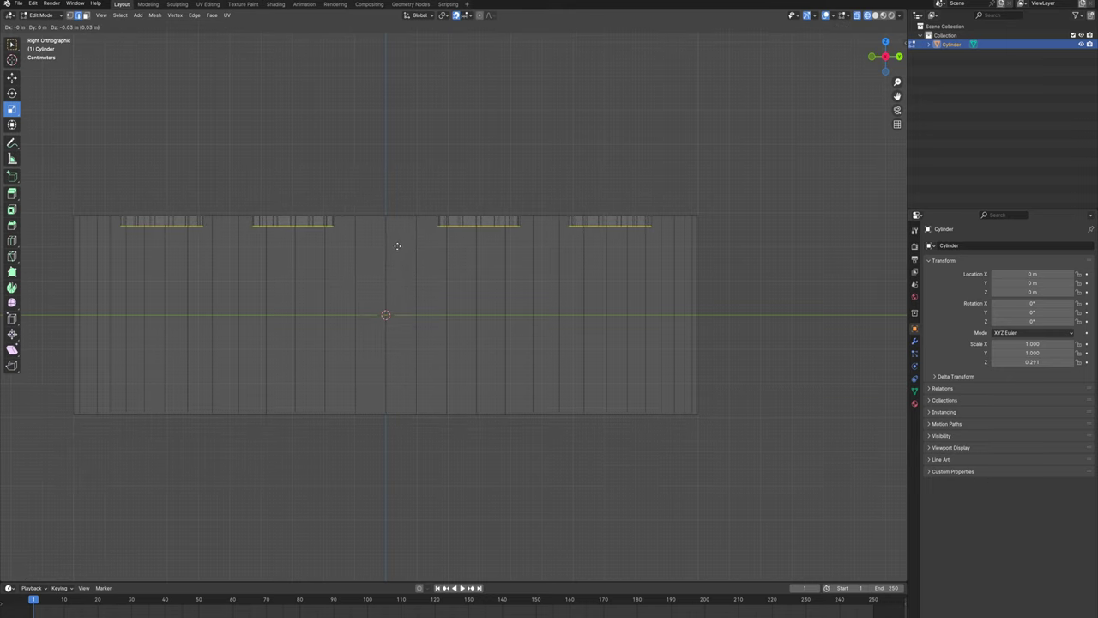
{"action": "left_click", "coordinate": [397, 243]}
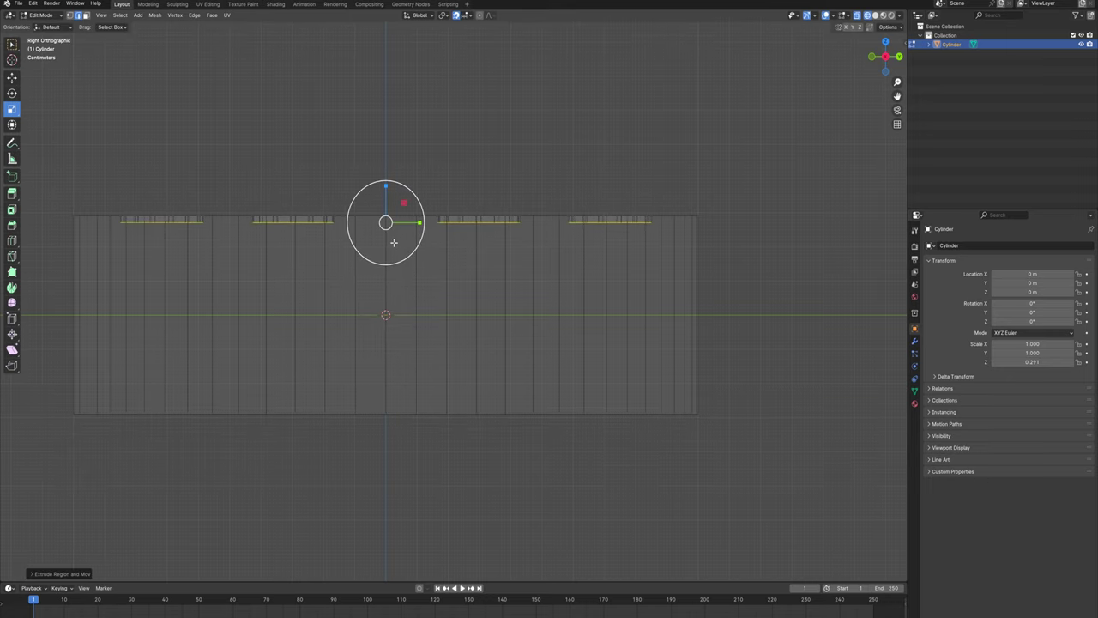
- With snapping off, extrude the eight hole loops slightly further down along the Z axis
{"action": "scroll", "coordinate": [343, 242], "scroll_direction": "up", "scroll_amount": 3}
{"action": "scroll", "coordinate": [348, 275], "scroll_direction": "up", "scroll_amount": 1}
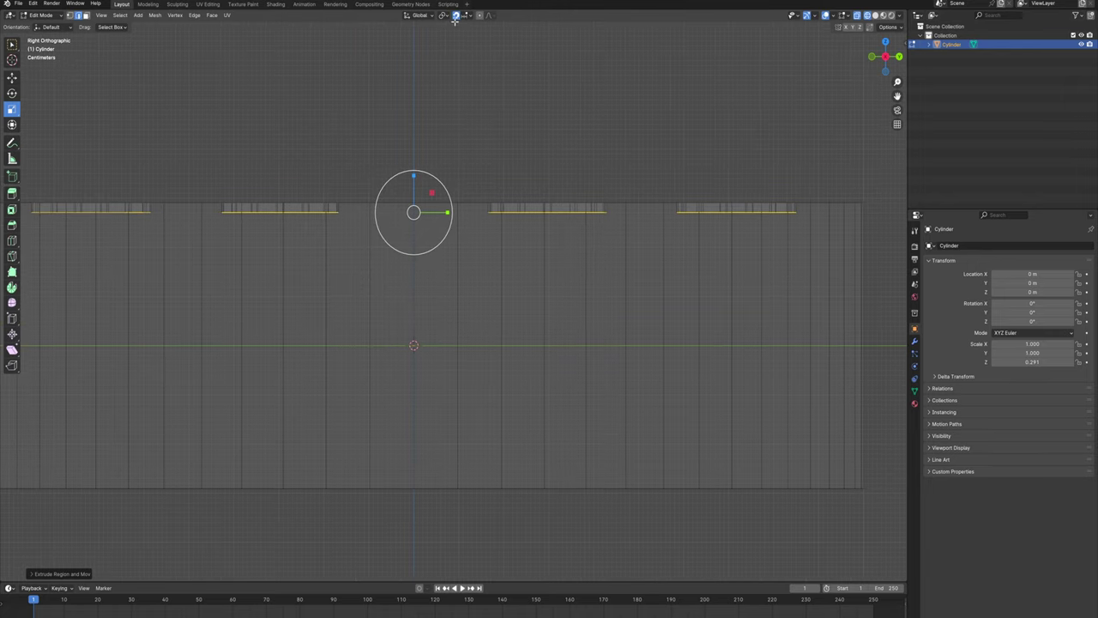
{"action": "key", "text": "g"}
{"action": "right_click", "coordinate": [328, 232]}
{"action": "key", "text": "g"}
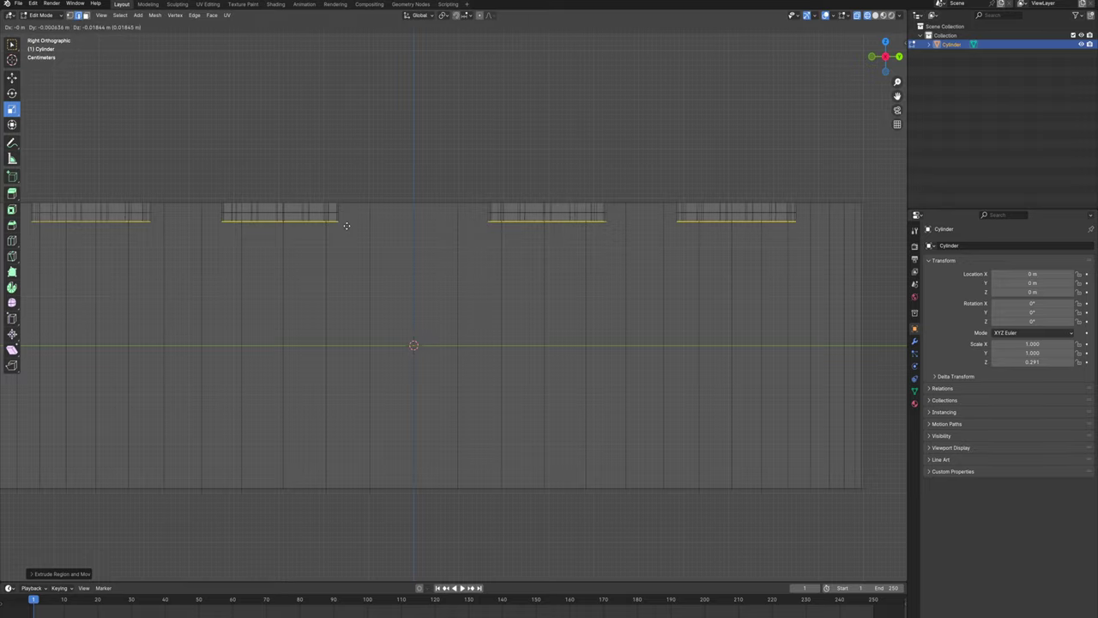
{"action": "key", "text": "z"}
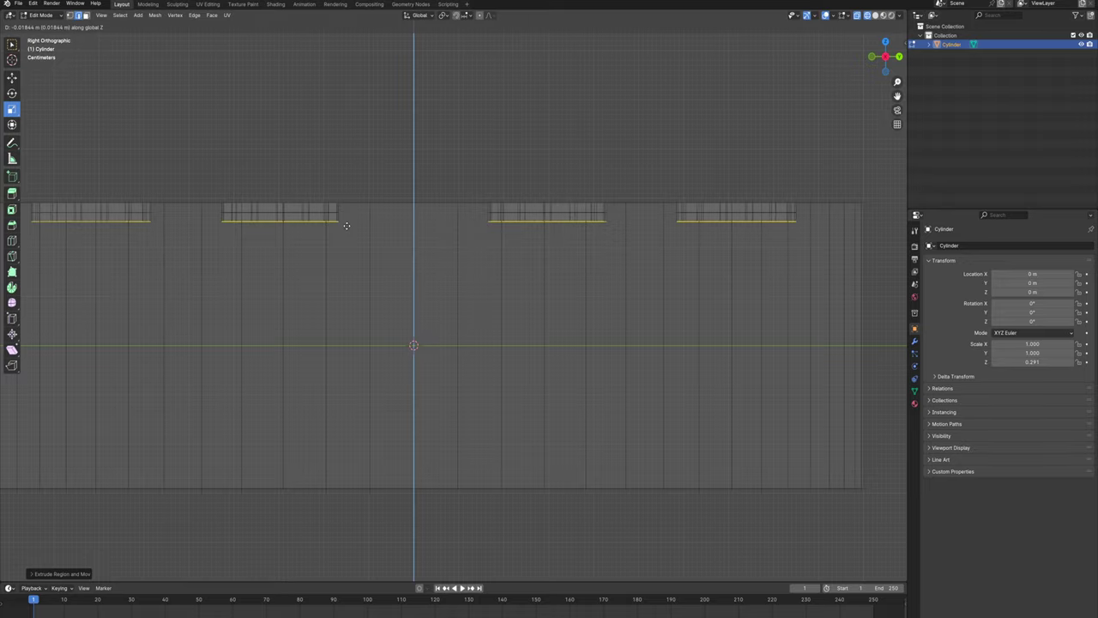
{"action": "left_click", "coordinate": [345, 219]}
{"action": "middle_click_drag", "start_coordinate": [372, 215], "coordinate": [476, 293]}
{"action": "scroll", "coordinate": [584, 268], "scroll_direction": "down", "scroll_amount": 3}
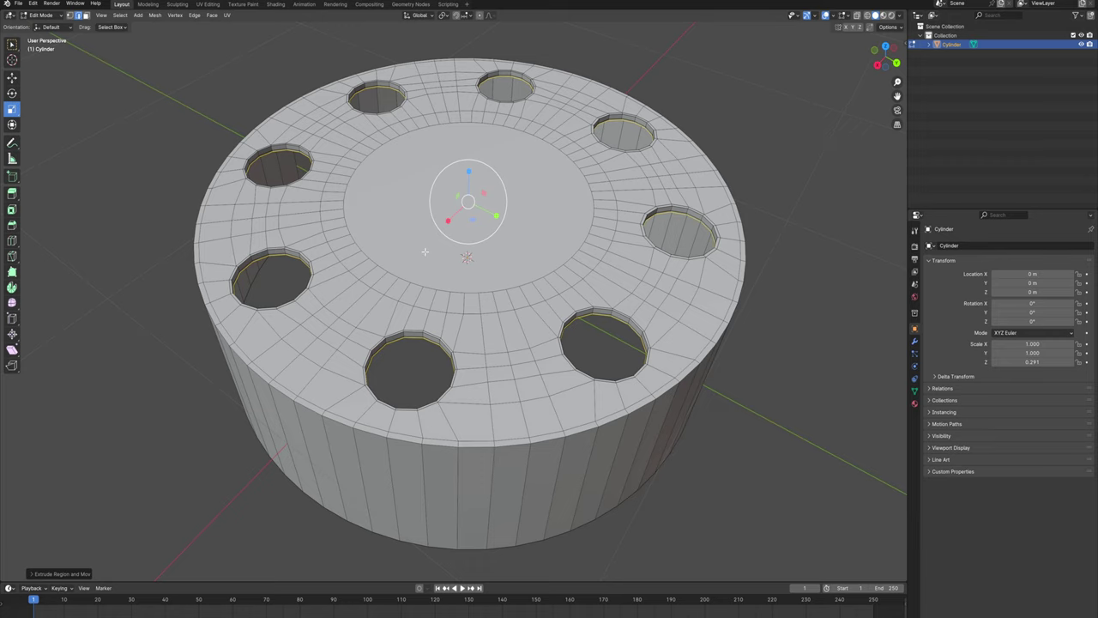
{"action": "scroll", "coordinate": [383, 351], "scroll_direction": "up", "scroll_amount": 3}
{"action": "middle_click_drag", "start_coordinate": [360, 420], "coordinate": [441, 270], "text": "shift"}
{"action": "scroll", "coordinate": [433, 207], "scroll_direction": "up", "scroll_amount": 2}
{"action": "middle_click_drag", "start_coordinate": [432, 207], "coordinate": [397, 270], "text": "shift"}
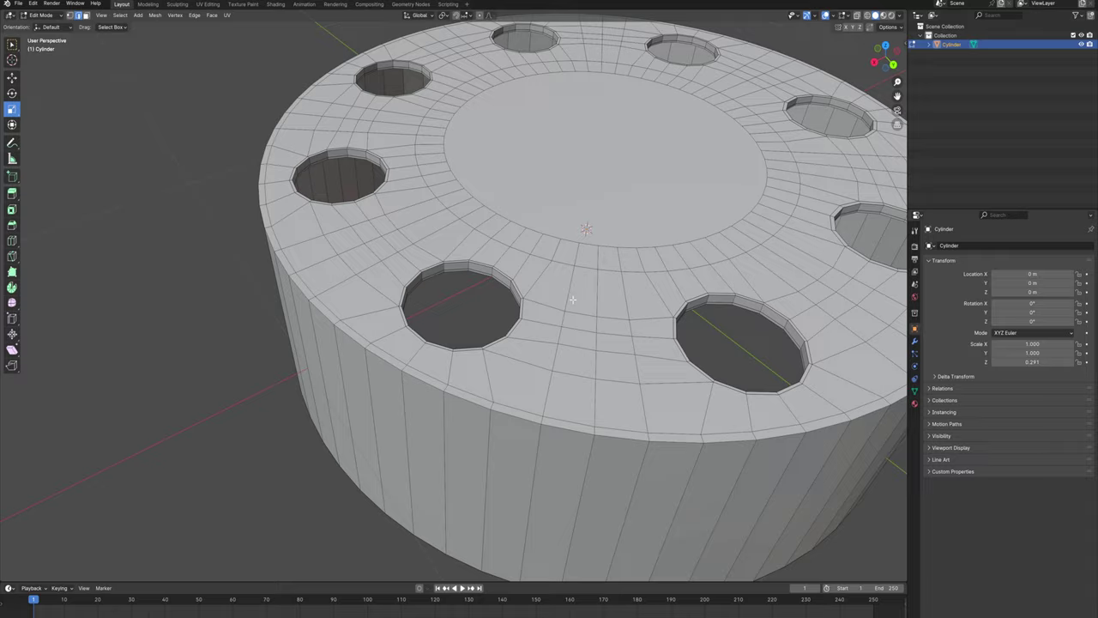
- Select only the short vertical wall edges of the eight holes in the front view and subdivide them
{"action": "key", "text": "KP_1"}
{"action": "key", "text": "alt+z"}
{"action": "middle_click_drag", "start_coordinate": [326, 227], "coordinate": [361, 227], "text": "shift"}
{"action": "left_click_drag", "start_coordinate": [102, 250], "coordinate": [386, 253]}
{"action": "left_click_drag", "start_coordinate": [102, 246], "coordinate": [824, 243]}
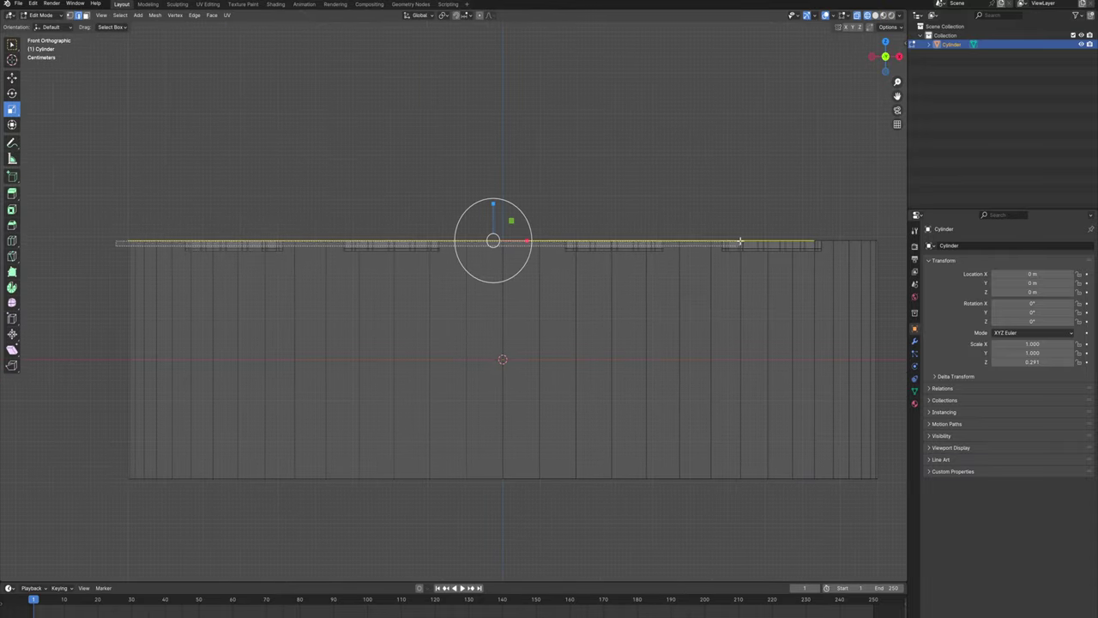
{"action": "key", "text": "a"}
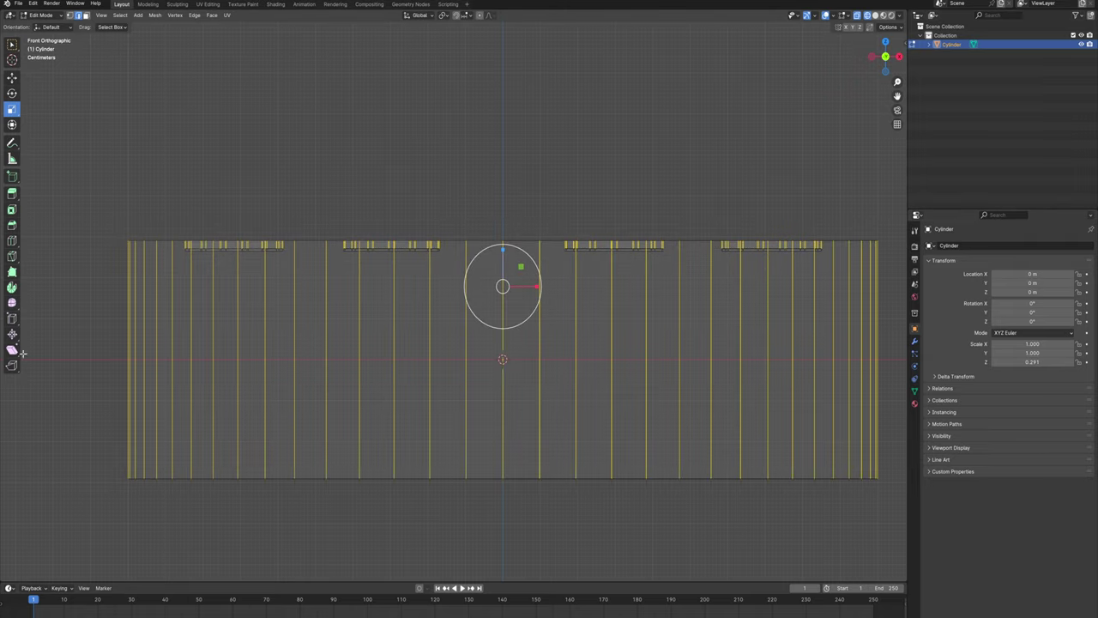
{"action": "left_click_drag", "start_coordinate": [57, 311], "coordinate": [901, 566], "text": "ctrl"}
{"action": "mouse_move", "coordinate": [689, 395]}
{"action": "middle_mouse_down"}
{"action": "mouse_move", "coordinate": [670, 426]}
{"action": "mouse_move", "coordinate": [445, 273]}
{"action": "middle_mouse_up"}
{"action": "key", "text": "alt+z"}
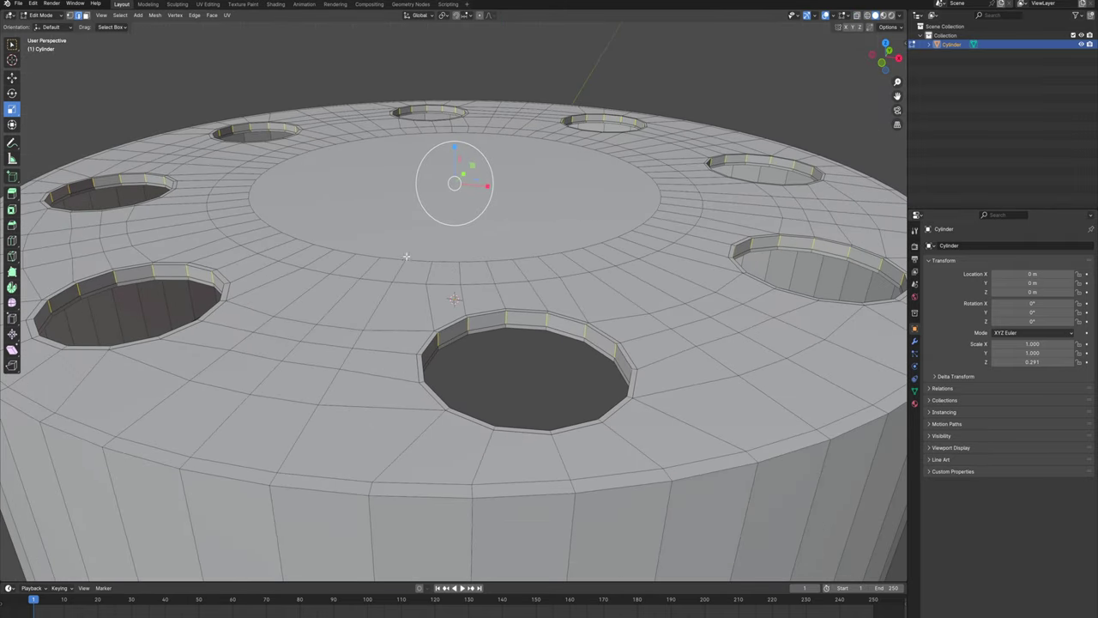
{"action": "right_click", "coordinate": [399, 222]}
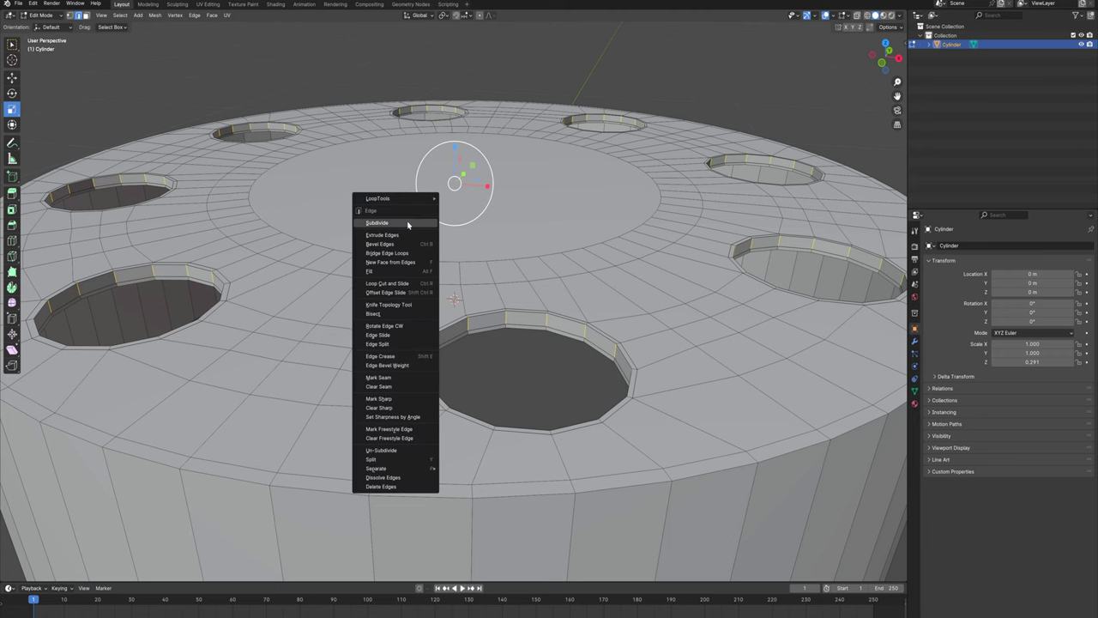
{"action": "left_click", "coordinate": [401, 225]}
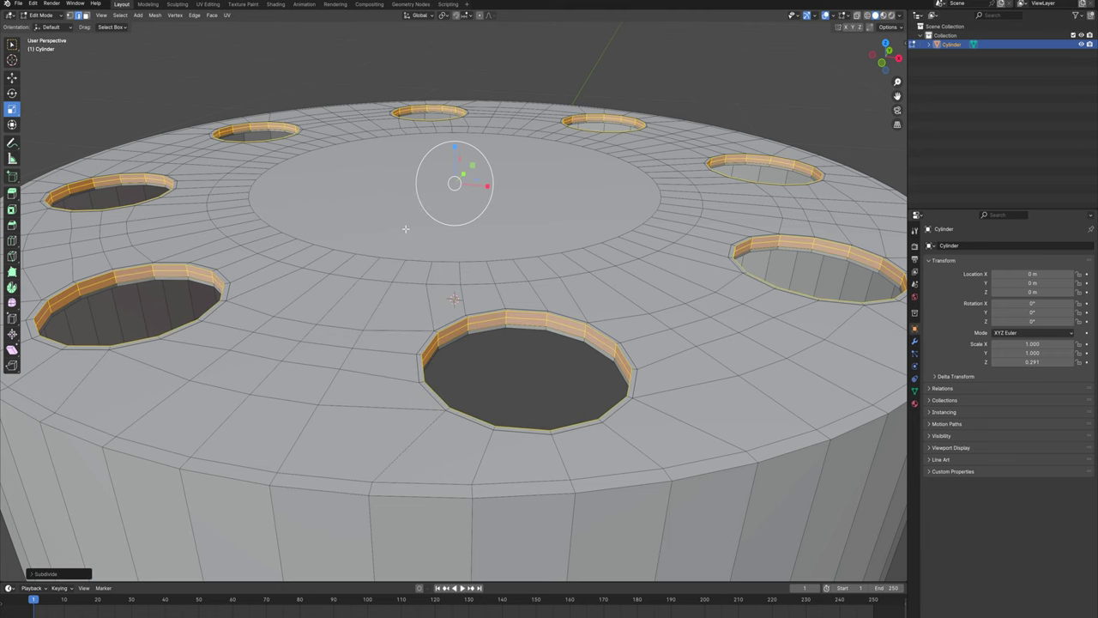
- In wireframe, select the middle edge loop running around the wall of each of the eight holes
{"action": "key", "text": "KP_3"}
{"action": "key", "text": "z"}
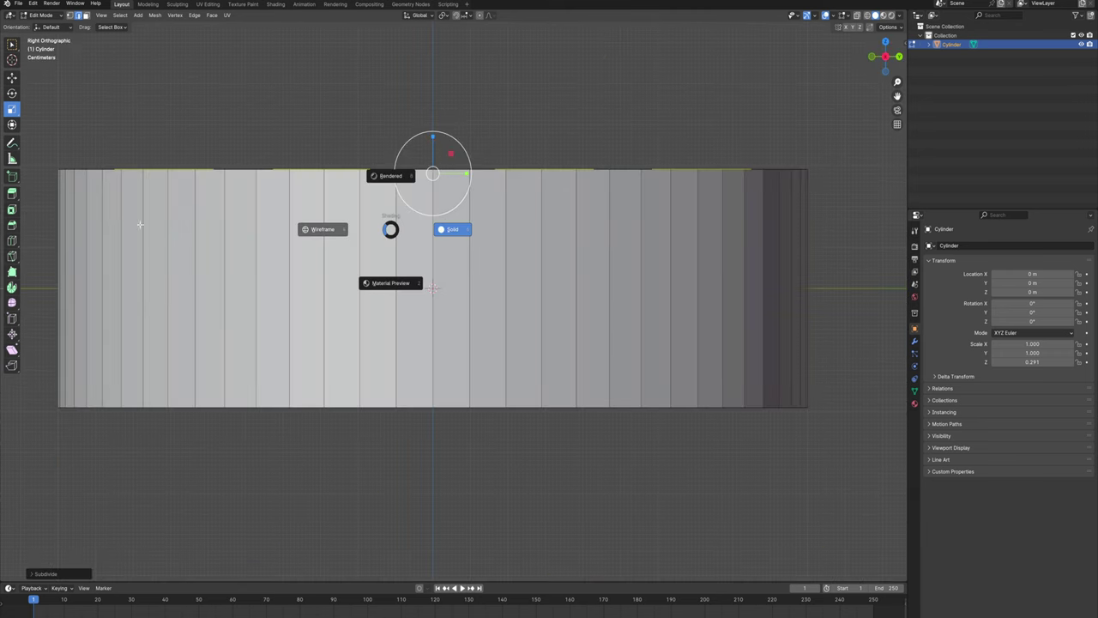
{"action": "left_click", "coordinate": [148, 225]}
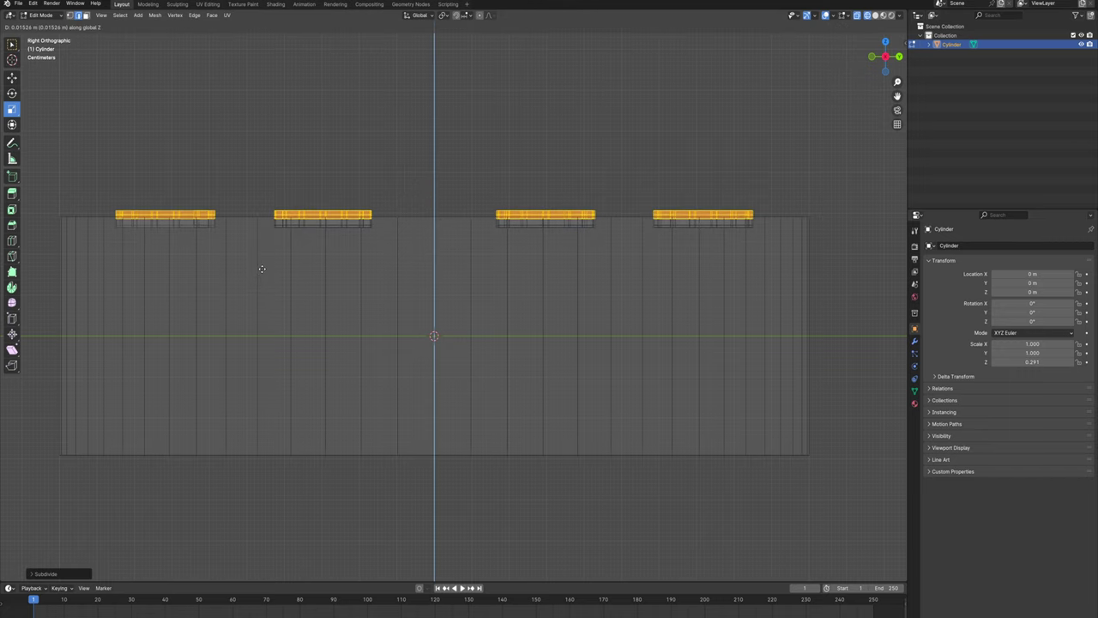
{"action": "middle_click_drag", "start_coordinate": [262, 265], "coordinate": [313, 281]}
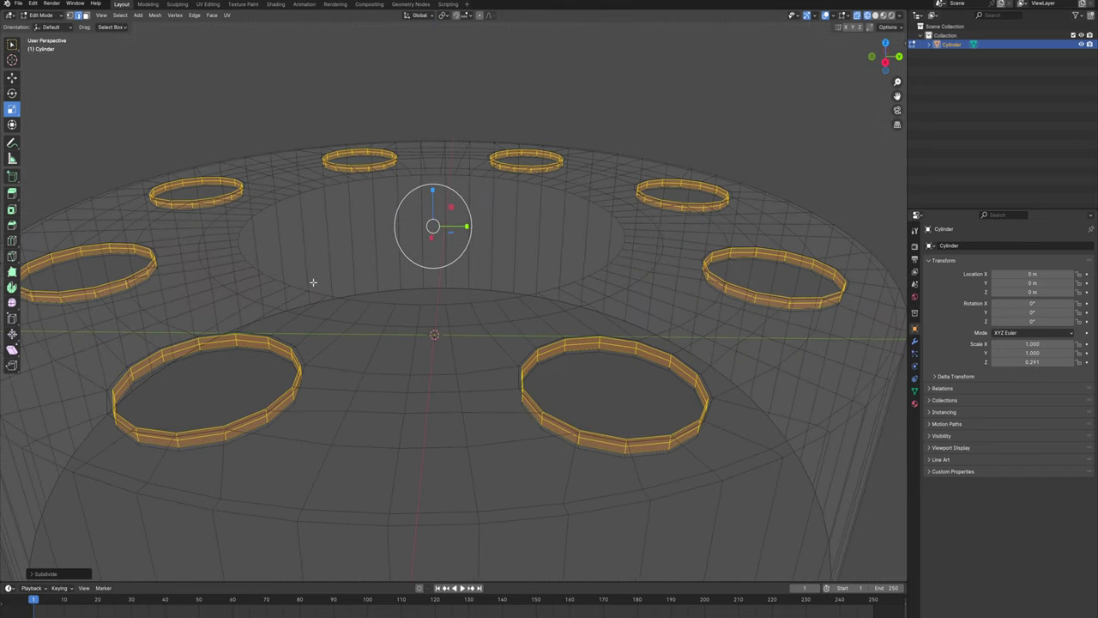
{"action": "left_click", "coordinate": [227, 339]}
{"action": "left_click", "coordinate": [219, 343], "text": "alt"}
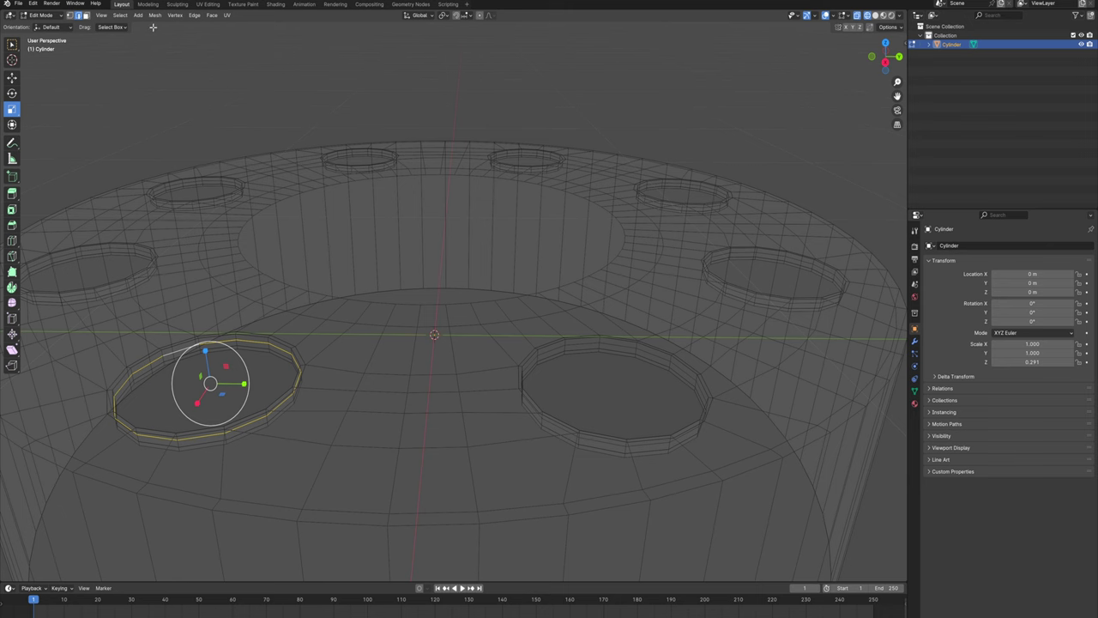
{"action": "left_click", "coordinate": [130, 256], "text": "alt+shift"}
{"action": "middle_click_drag", "start_coordinate": [180, 169], "coordinate": [211, 210]}
{"action": "left_click", "coordinate": [191, 165], "text": "alt+shift"}
{"action": "left_click", "coordinate": [322, 87], "text": "alt+shift"}
{"action": "left_click", "coordinate": [508, 79], "text": "alt+shift"}
{"action": "left_click", "coordinate": [677, 133], "text": "alt+shift"}
{"action": "left_click", "coordinate": [794, 275], "text": "alt+shift"}
{"action": "left_click", "coordinate": [686, 451], "text": "alt+shift"}
{"action": "middle_click_drag", "start_coordinate": [686, 451], "coordinate": [476, 357]}
- Move the eight selected hole loops up along the Z axis to just below the cylinder's top face
{"action": "key", "text": "KP_3"}
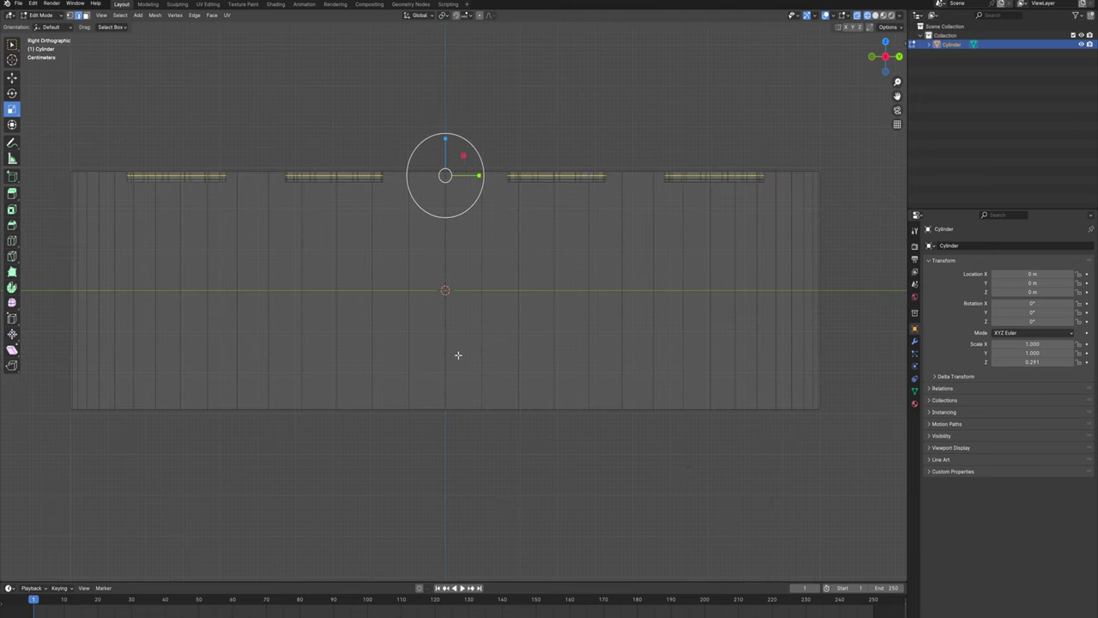
{"action": "key", "text": "g"}
{"action": "key", "text": "z"}
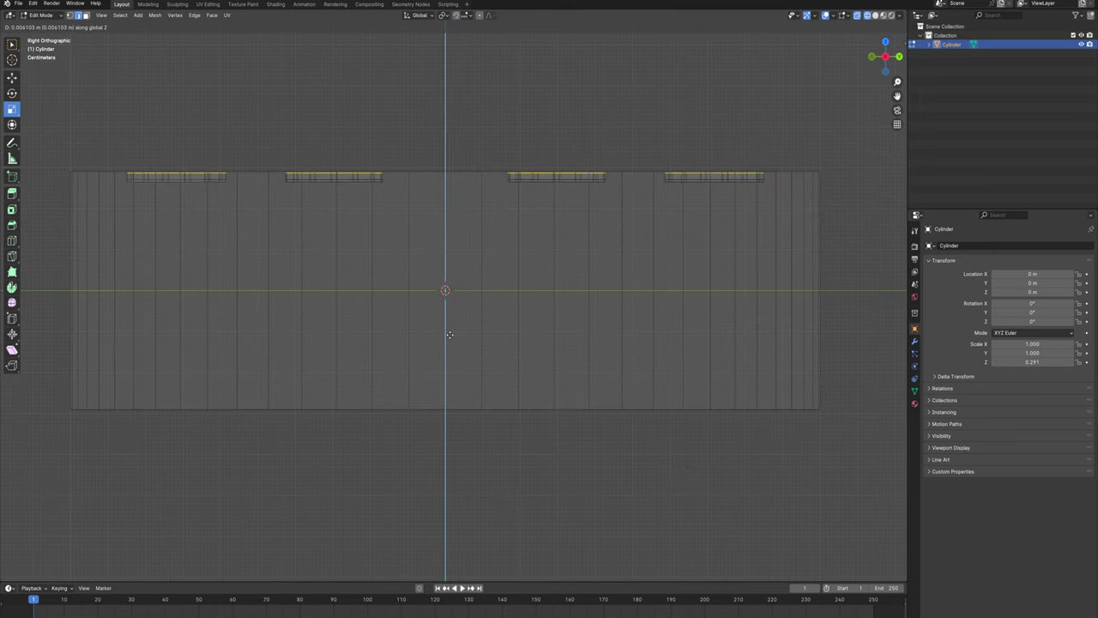
{"action": "left_click", "coordinate": [451, 337]}
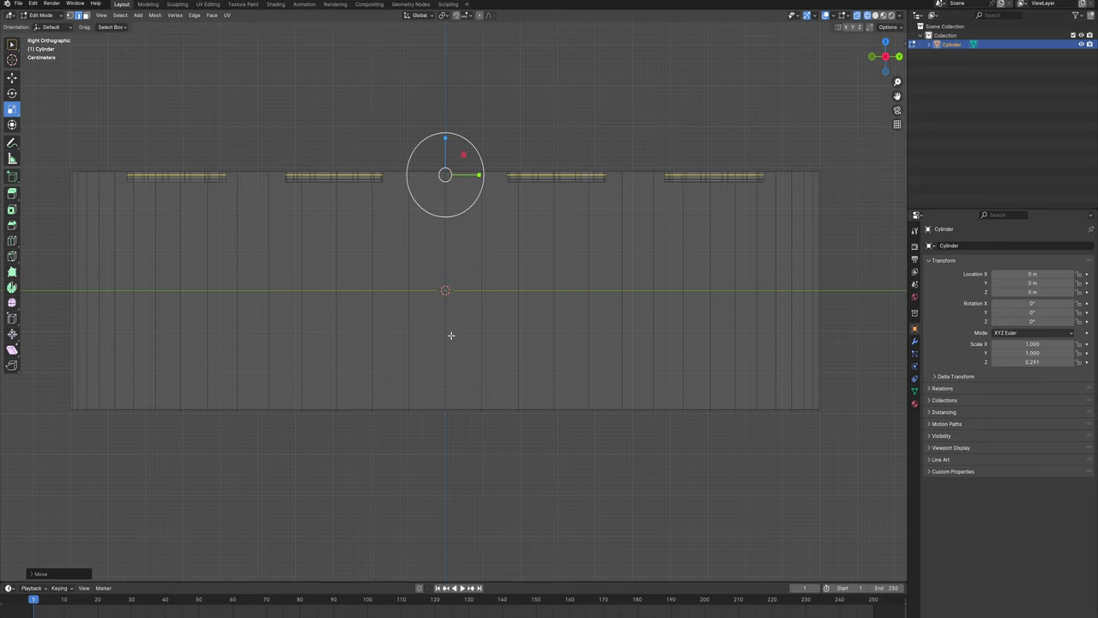
{"action": "scroll", "coordinate": [401, 245], "scroll_direction": "up", "scroll_amount": 2}
{"action": "middle_click_drag", "start_coordinate": [343, 191], "coordinate": [400, 317], "text": "shift"}
{"action": "scroll", "coordinate": [397, 314], "scroll_direction": "up", "scroll_amount": 4}
{"action": "key", "text": "g"}
{"action": "key", "text": "z"}
{"action": "left_click", "coordinate": [380, 293]}
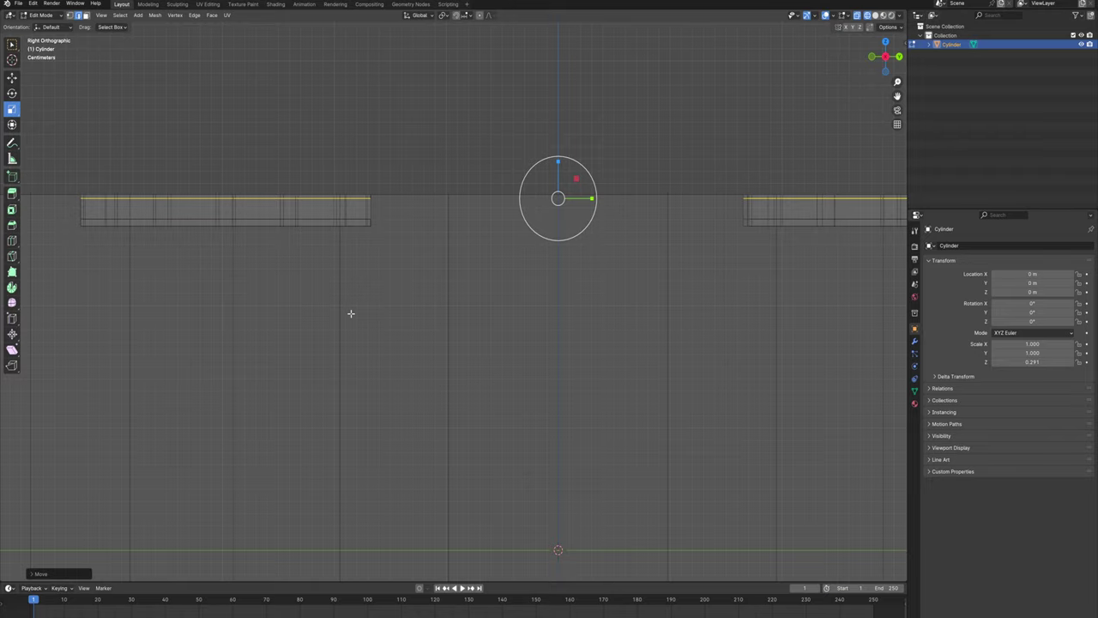
- Return to solid shading and delete the large circular face at the center of the cylinder's top
{"action": "key", "text": "z"}
{"action": "scroll", "coordinate": [478, 312], "scroll_direction": "down", "scroll_amount": 9}
{"action": "mouse_move", "coordinate": [436, 312]}
{"action": "middle_mouse_down"}
{"action": "mouse_move", "coordinate": [447, 375]}
{"action": "mouse_move", "coordinate": [395, 293]}
{"action": "mouse_move", "coordinate": [353, 326]}
{"action": "middle_mouse_up"}
{"action": "scroll", "coordinate": [383, 294], "scroll_direction": "up", "scroll_amount": 2}
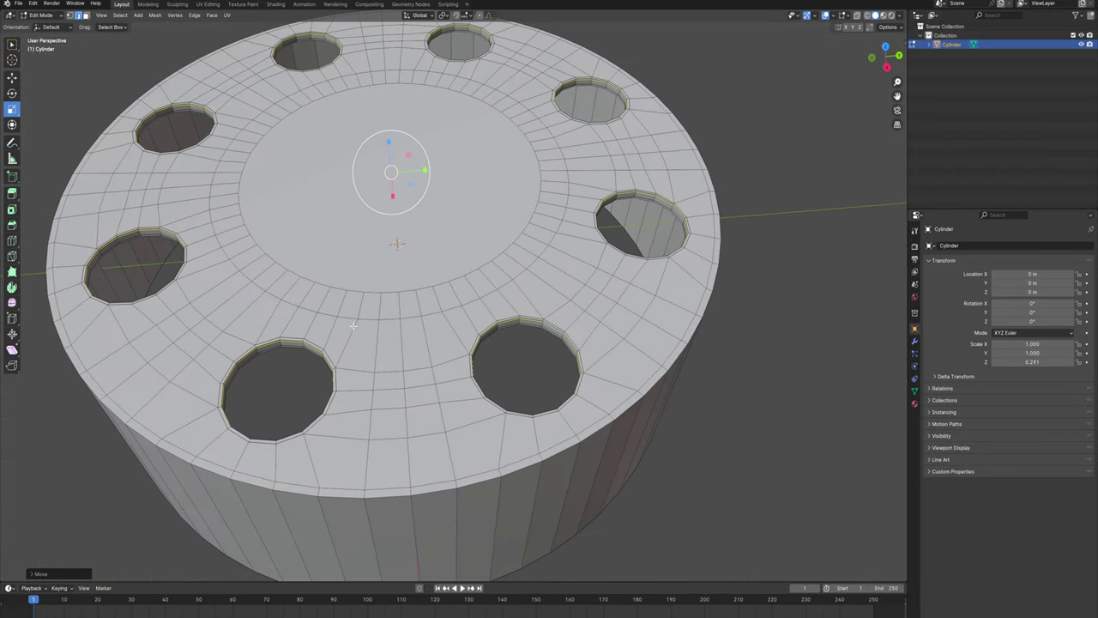
{"action": "left_click", "coordinate": [85, 16]}
{"action": "left_click", "coordinate": [339, 174]}
{"action": "key", "text": "x"}
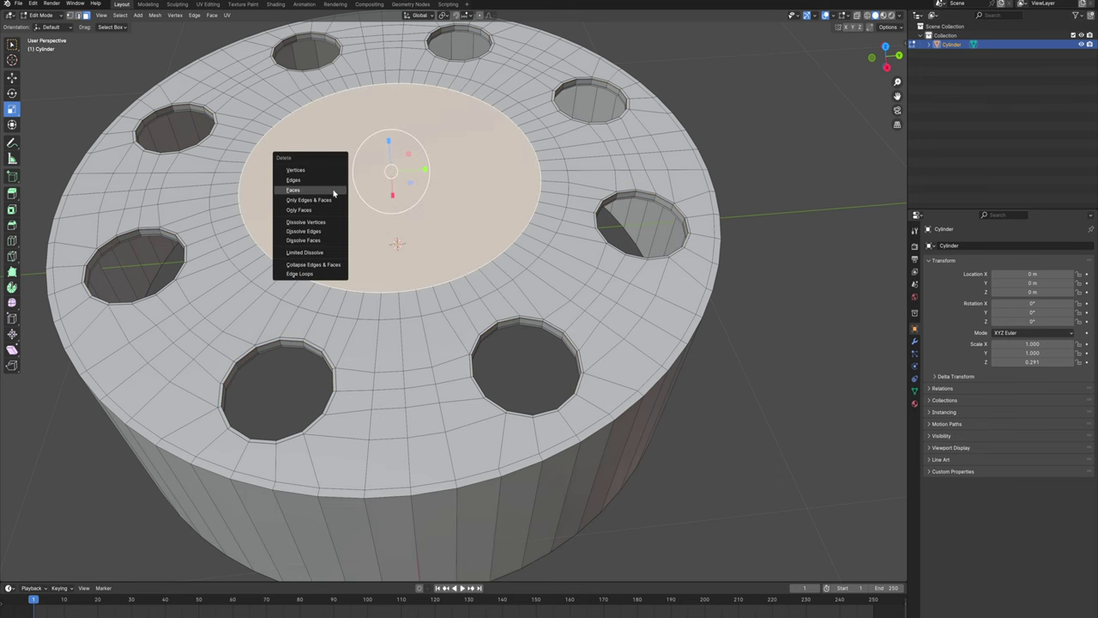
{"action": "left_click", "coordinate": [334, 193]}
- With snapping on, extrude the central opening's edge loop straight up into a raised ring wall
{"action": "middle_click_drag", "start_coordinate": [318, 177], "coordinate": [340, 269]}
{"action": "scroll", "coordinate": [300, 233], "scroll_direction": "up", "scroll_amount": 5}
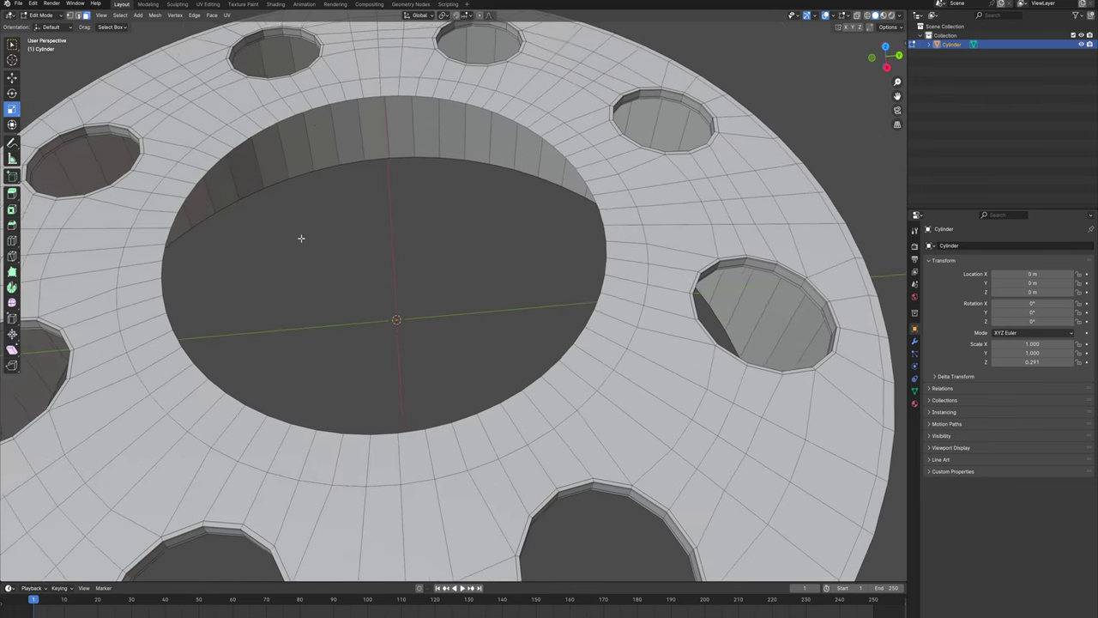
{"action": "left_click", "coordinate": [77, 16]}
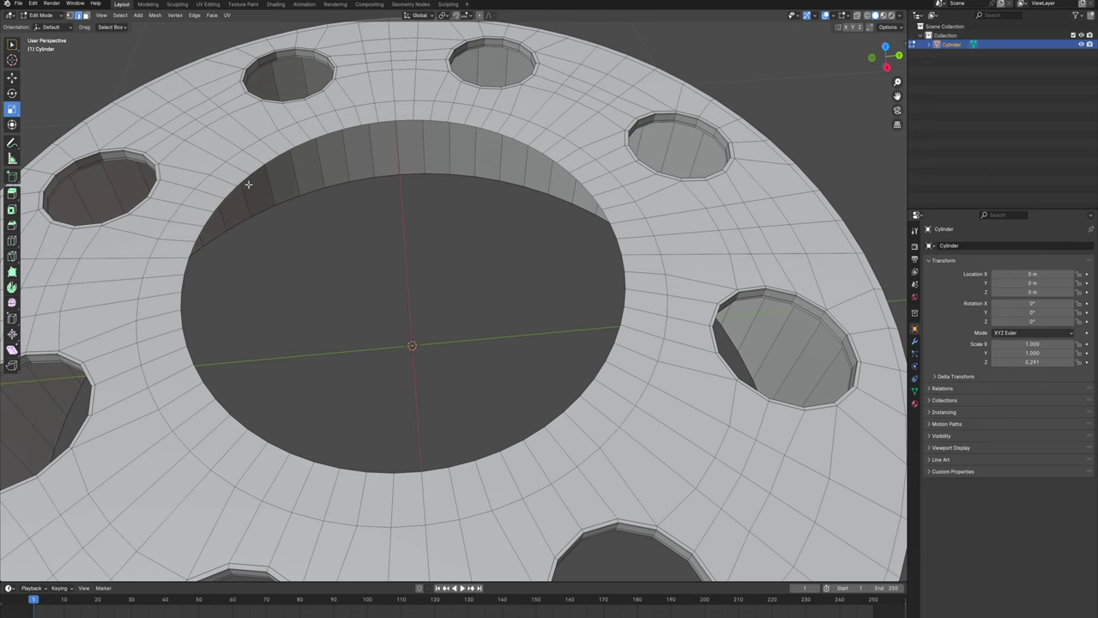
{"action": "left_click", "coordinate": [280, 153], "text": "alt"}
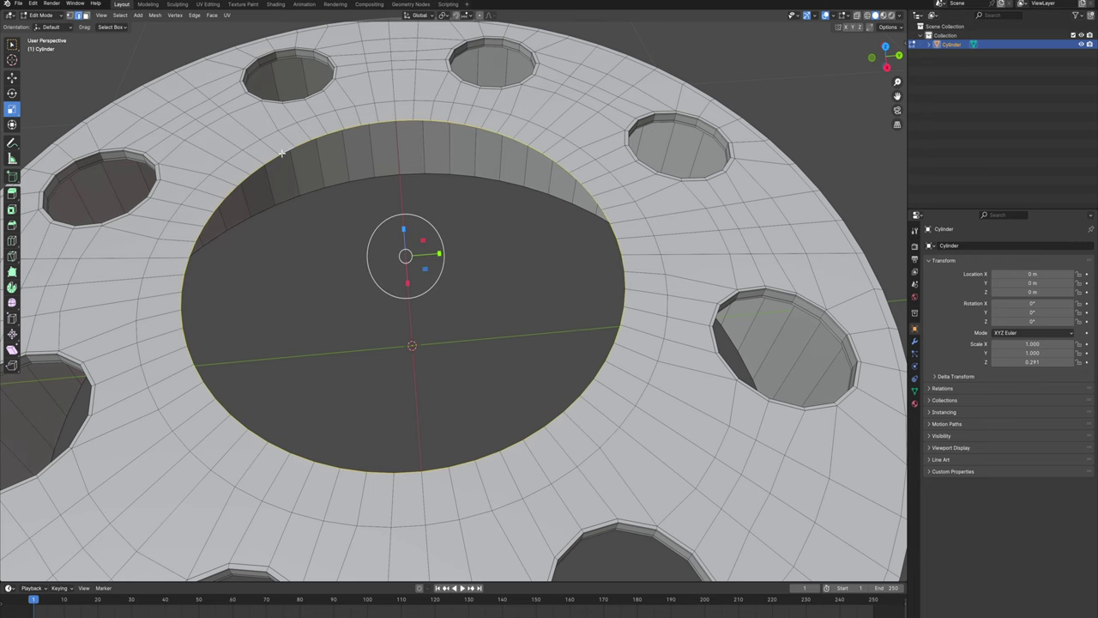
{"action": "middle_click_drag", "start_coordinate": [314, 203], "coordinate": [366, 293]}
{"action": "key", "text": "KP_1"}
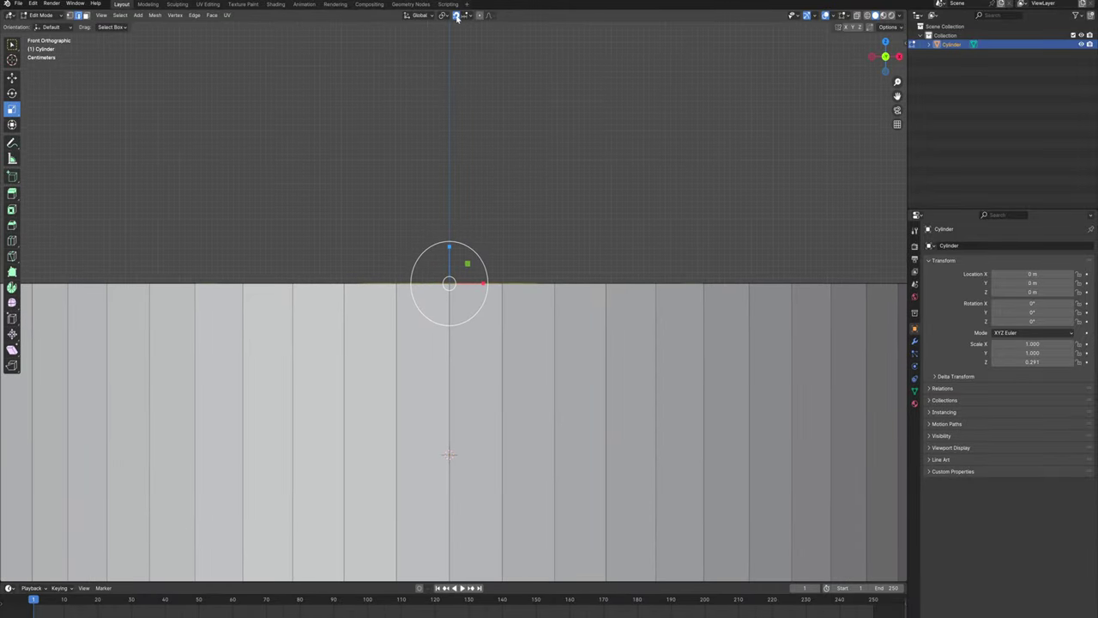
{"action": "key", "text": "e"}
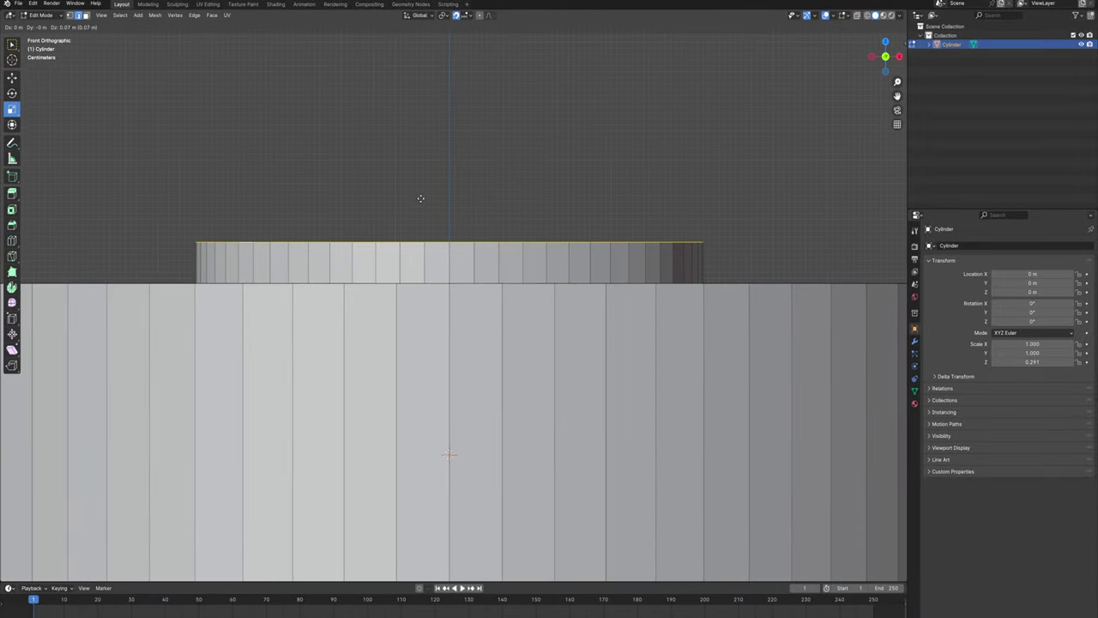
{"action": "left_click", "coordinate": [424, 178]}
- Fill the open top of the raised ring with a face and inset it three times toward the center
{"action": "middle_click_drag", "start_coordinate": [424, 179], "coordinate": [392, 170]}
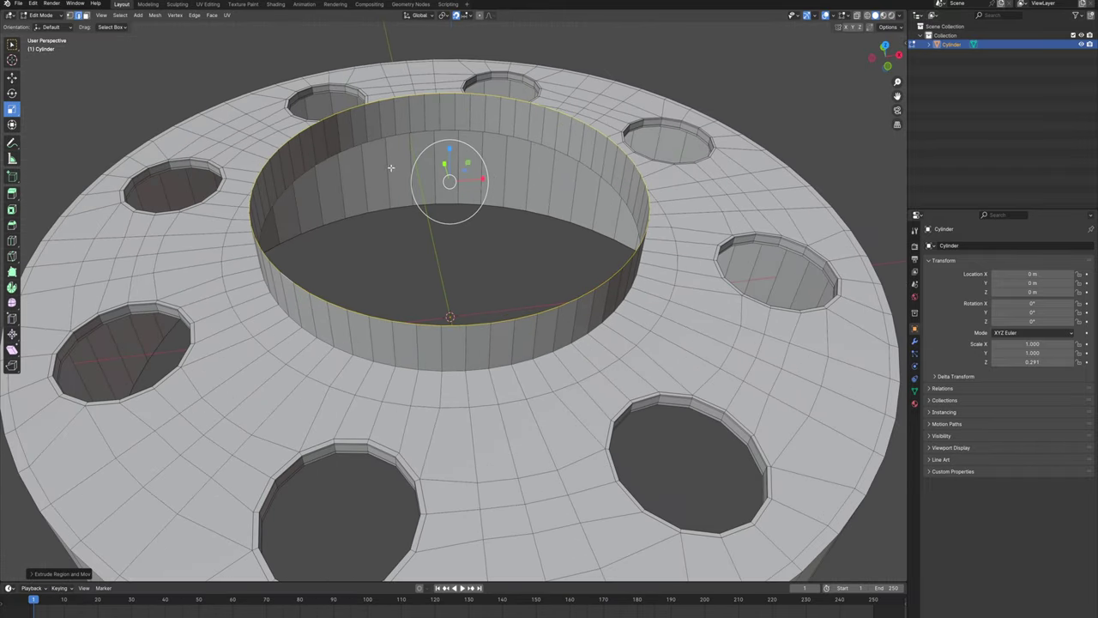
{"action": "key", "text": "f"}
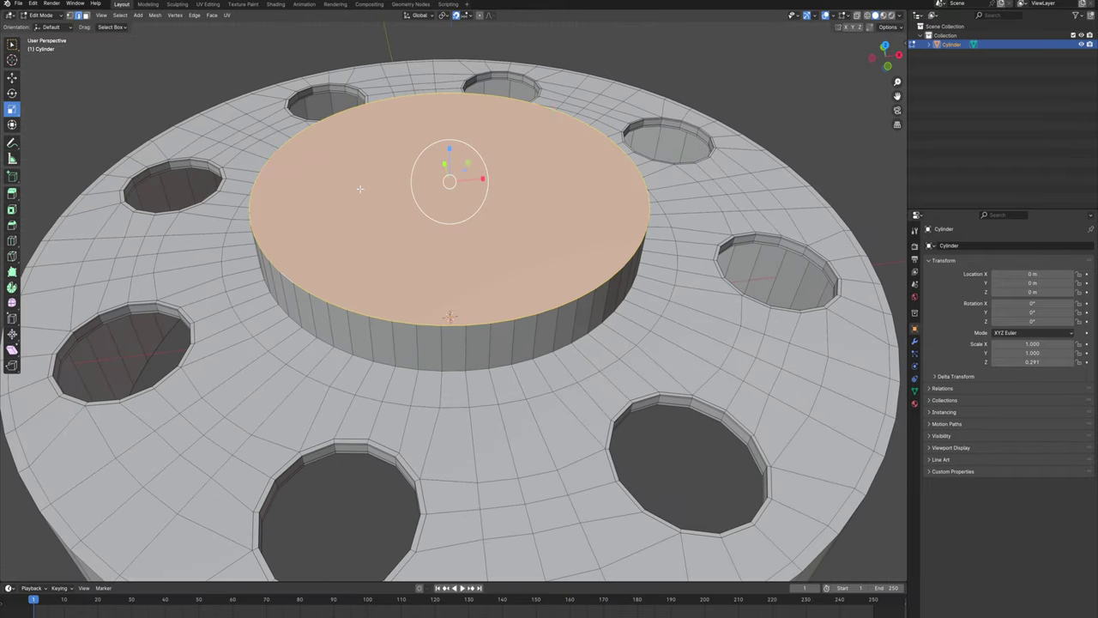
{"action": "key", "text": "i"}
{"action": "left_click", "coordinate": [370, 206]}
{"action": "key", "text": "i"}
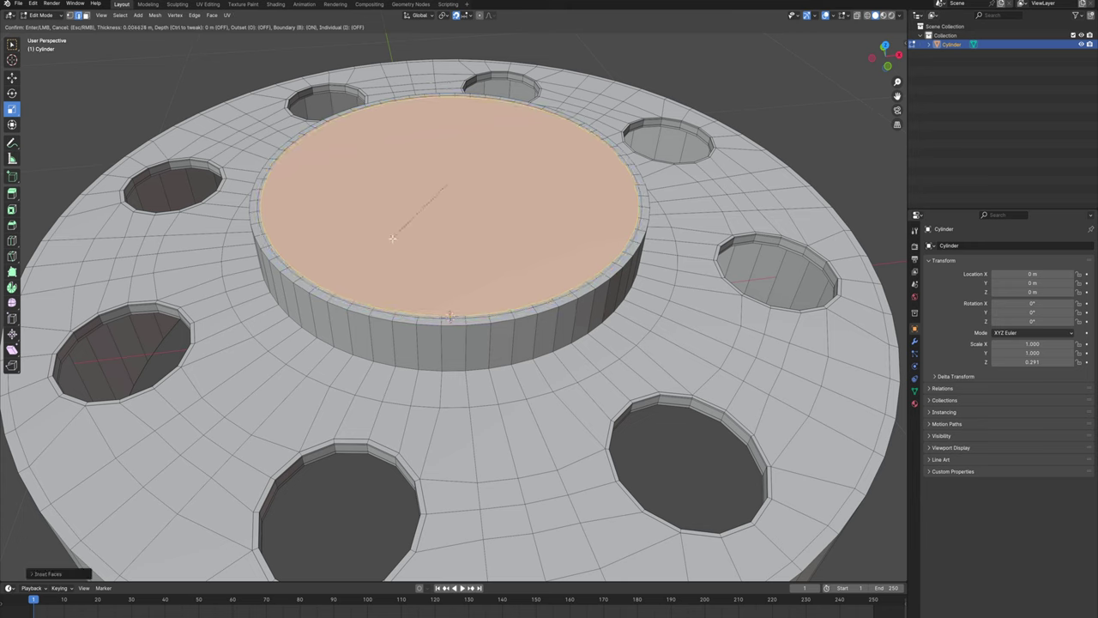
{"action": "left_click", "coordinate": [427, 235]}
{"action": "key", "text": "i"}
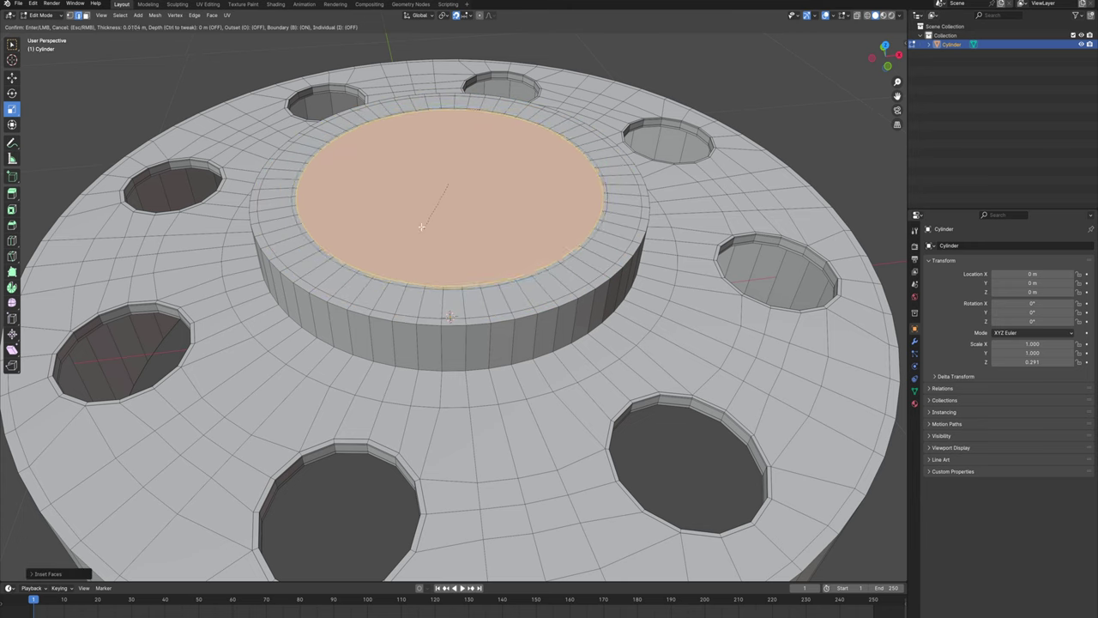
{"action": "right_click", "coordinate": [381, 199]}
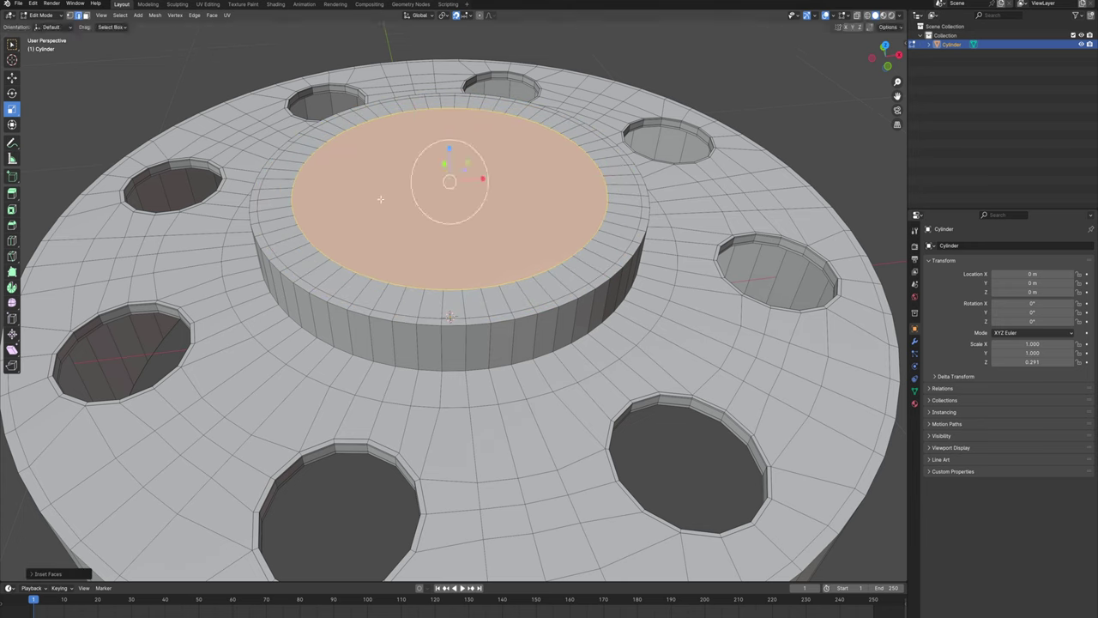
{"action": "key", "text": "i"}
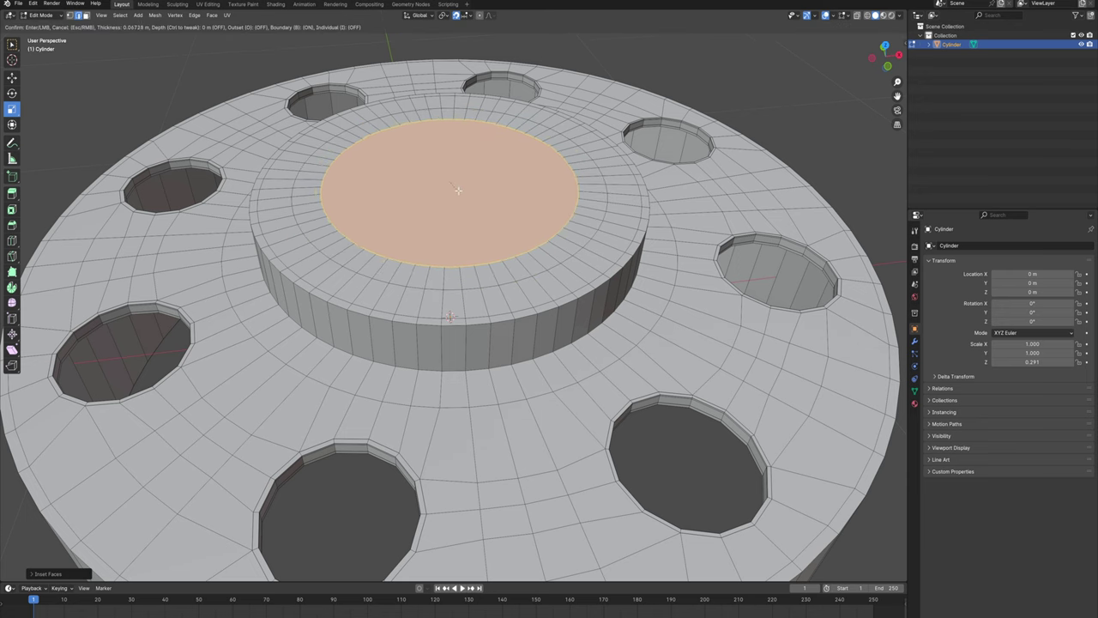
{"action": "left_click", "coordinate": [451, 187]}
- Poke the innermost face on top of the raised disc into triangles meeting at its center, then clear the selection
{"action": "key", "text": "ctrl+e"}
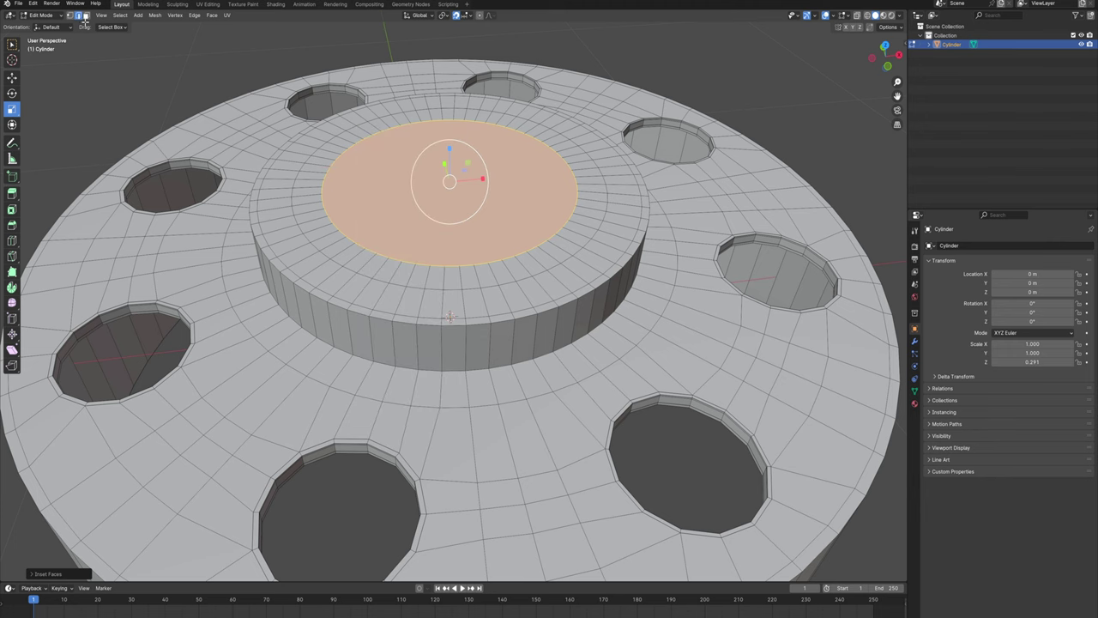
{"action": "key", "text": "ctrl+f"}
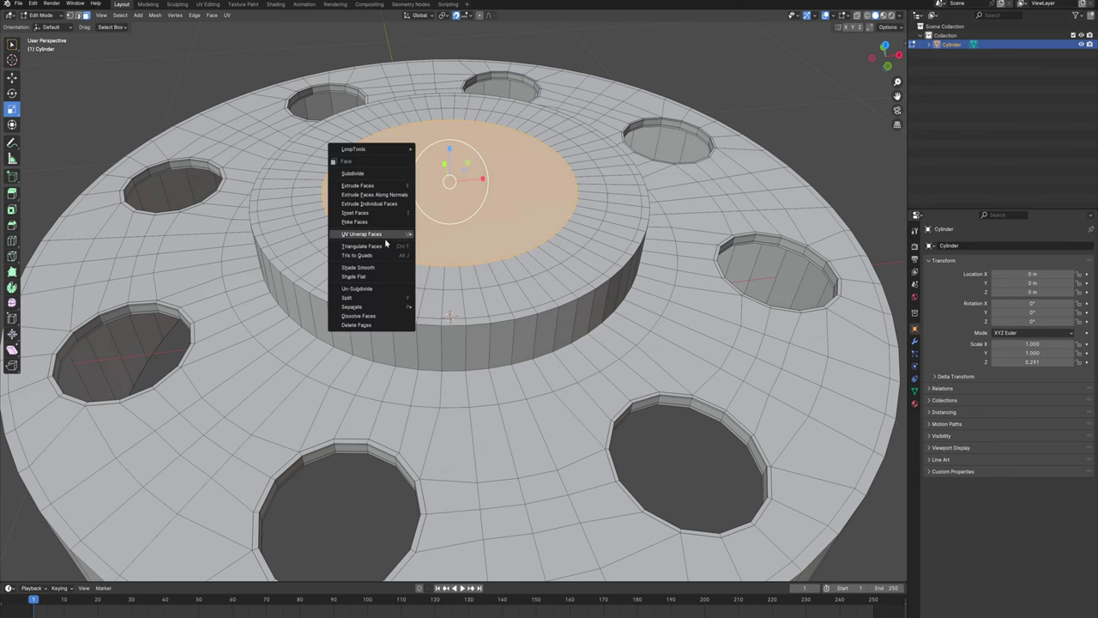
{"action": "left_click", "coordinate": [372, 221]}
{"action": "middle_click_drag", "start_coordinate": [373, 222], "coordinate": [522, 239]}
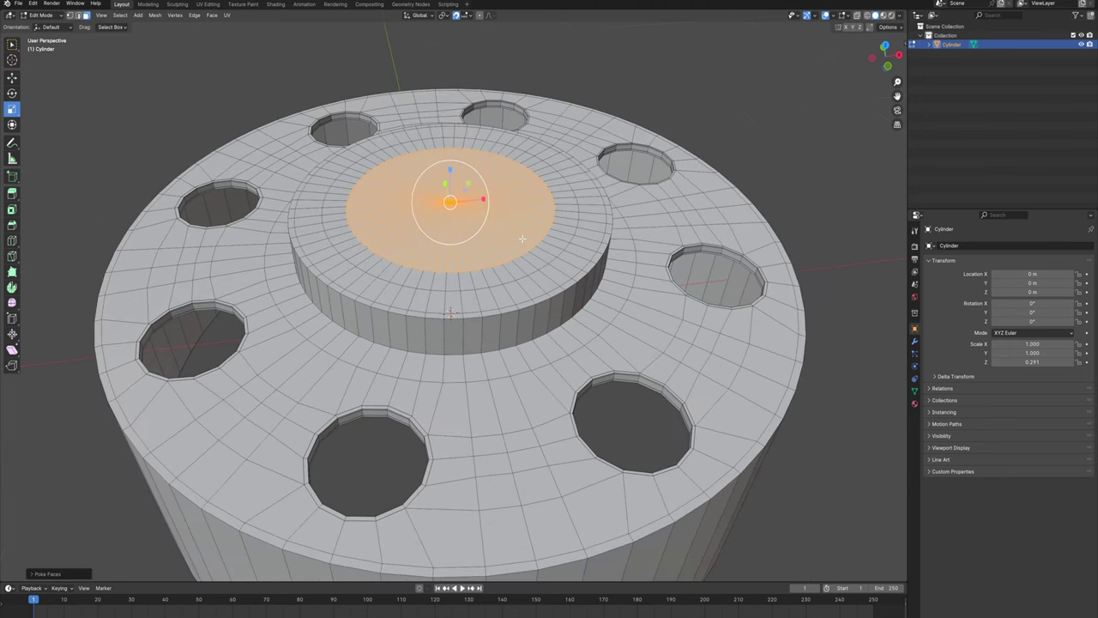
{"action": "left_click", "coordinate": [710, 129]}
- Add a loop cut around the raised disc's side wall, just below its top edge
{"action": "scroll", "coordinate": [481, 309], "scroll_direction": "up", "scroll_amount": 6}
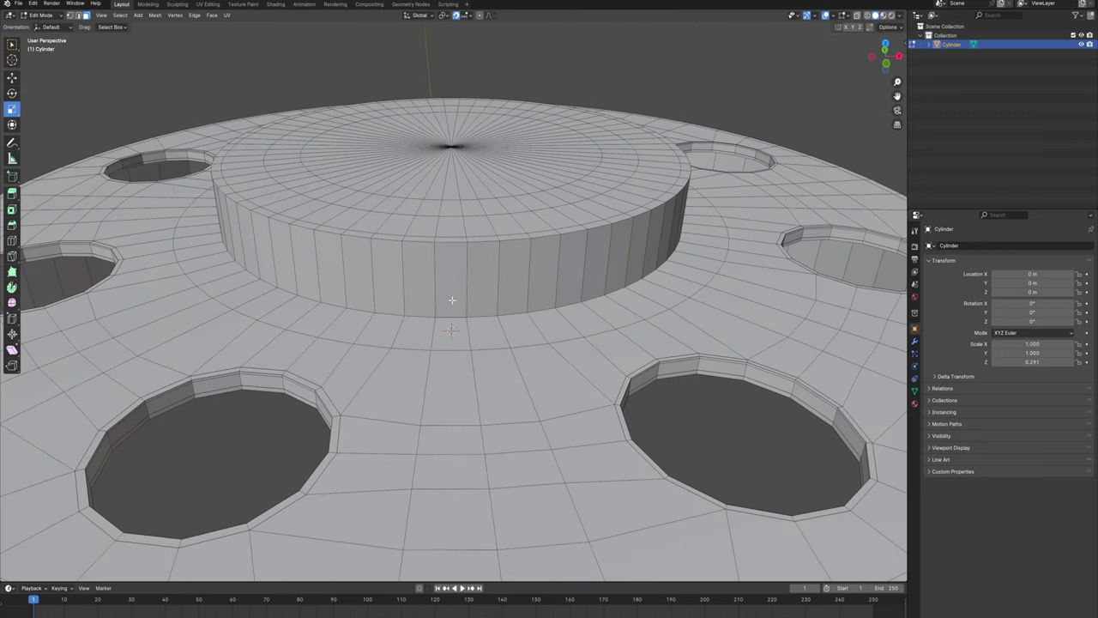
{"action": "middle_click_drag", "start_coordinate": [379, 293], "coordinate": [361, 226]}
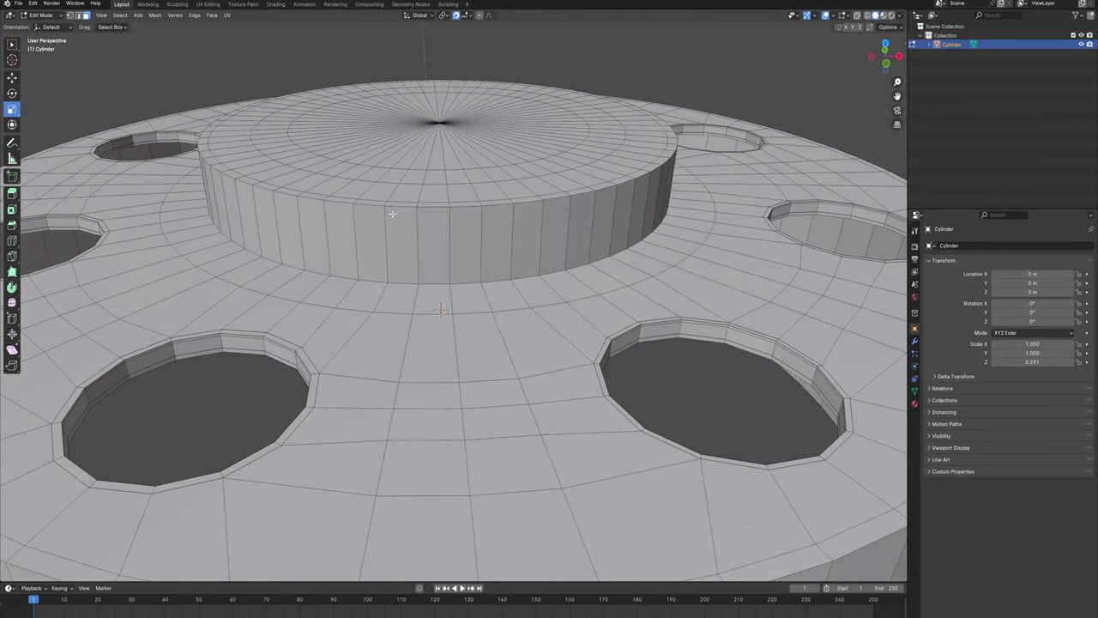
{"action": "key", "text": "ctrl+r"}
{"action": "left_click", "coordinate": [389, 178]}
{"action": "right_click", "coordinate": [390, 179]}
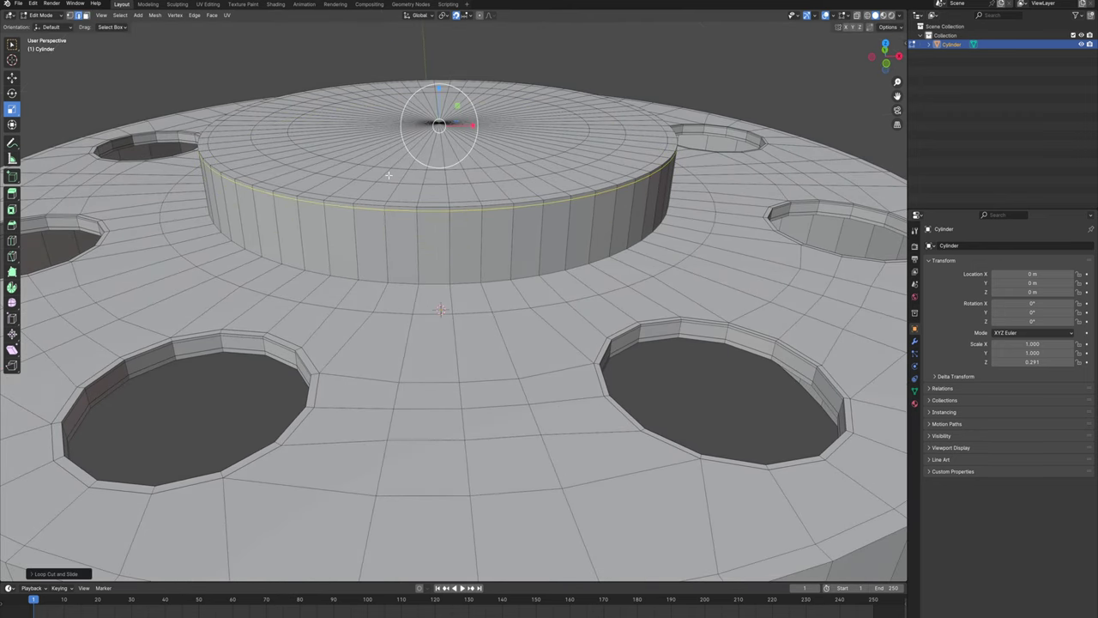
- Add another loop cut around the raised disc's side wall at about mid-height
{"action": "key", "text": "g"}
{"action": "key", "text": "g"}
{"action": "left_click", "coordinate": [385, 252]}
{"action": "key", "text": "ctrl+z"}
{"action": "key", "text": "g"}
{"action": "key", "text": "g"}
{"action": "right_click", "coordinate": [386, 252]}
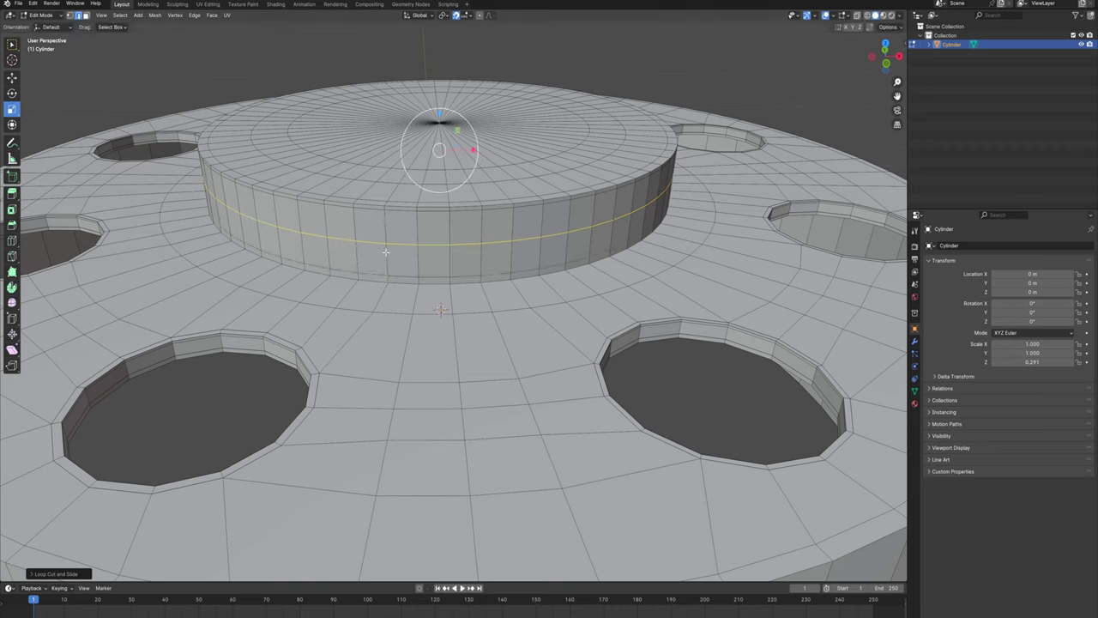
- Add an edge loop on the flat top just outside the raised disc's base and clear the selection
{"action": "key", "text": "g"}
{"action": "key", "text": "g"}
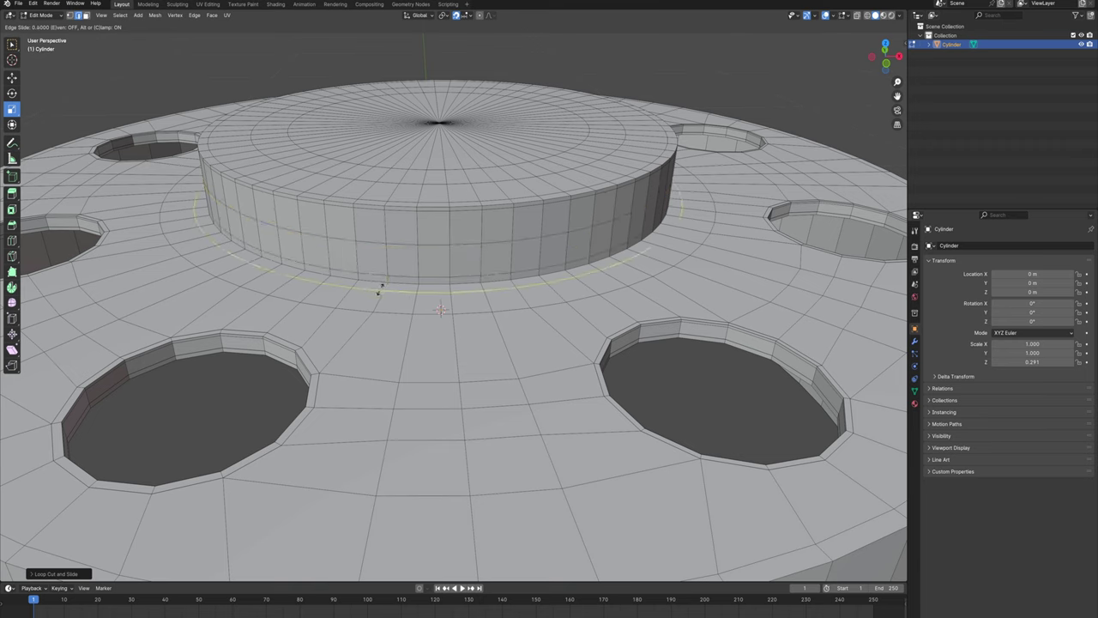
{"action": "left_click", "coordinate": [383, 287]}
{"action": "scroll", "coordinate": [387, 325], "scroll_direction": "down", "scroll_amount": 4}
{"action": "middle_click_drag", "start_coordinate": [385, 323], "coordinate": [288, 301]}
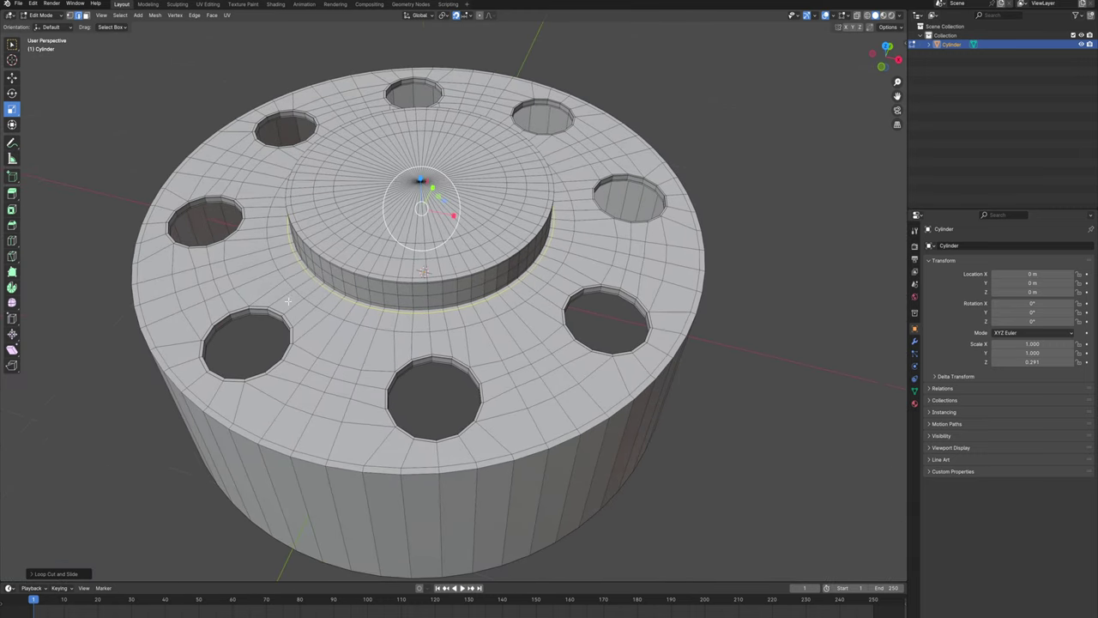
{"action": "left_click", "coordinate": [741, 231]}
- Try to extrude and scale the edge loop of the cylinder's open bottom
{"action": "middle_click_drag", "start_coordinate": [522, 319], "coordinate": [369, 166]}
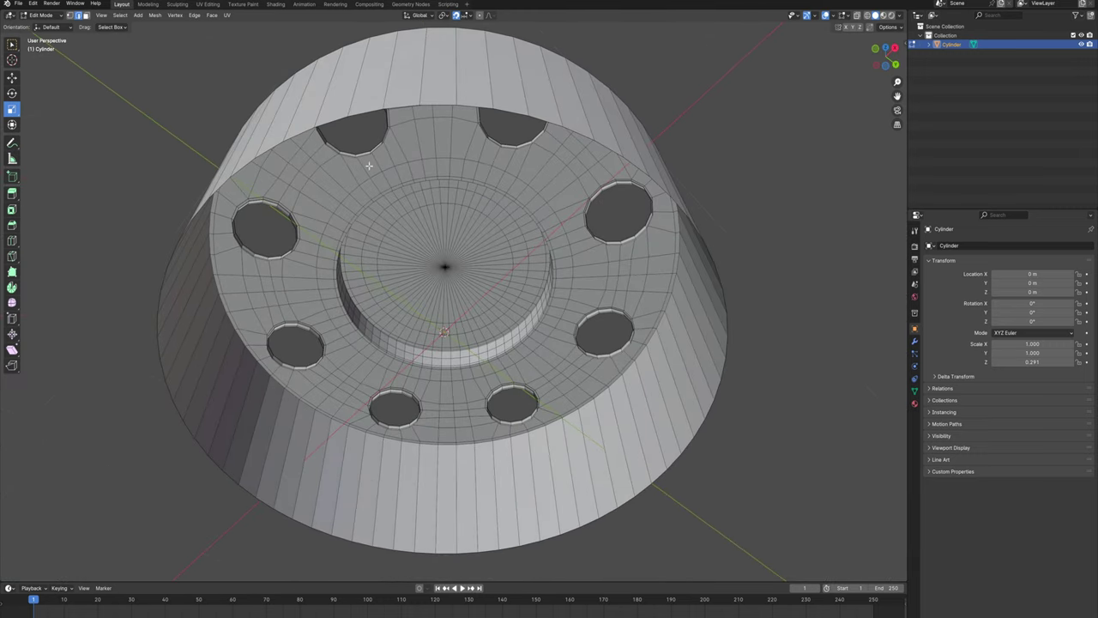
{"action": "left_click", "coordinate": [326, 123], "text": "alt"}
{"action": "middle_click_drag", "start_coordinate": [327, 126], "coordinate": [341, 229]}
{"action": "key", "text": "KP_3"}
{"action": "middle_click_drag", "start_coordinate": [444, 248], "coordinate": [361, 194], "text": "shift"}
{"action": "key", "text": "e"}
{"action": "key", "text": "s"}
{"action": "right_click", "coordinate": [442, 281]}
{"action": "middle_click_drag", "start_coordinate": [268, 338], "coordinate": [344, 193]}
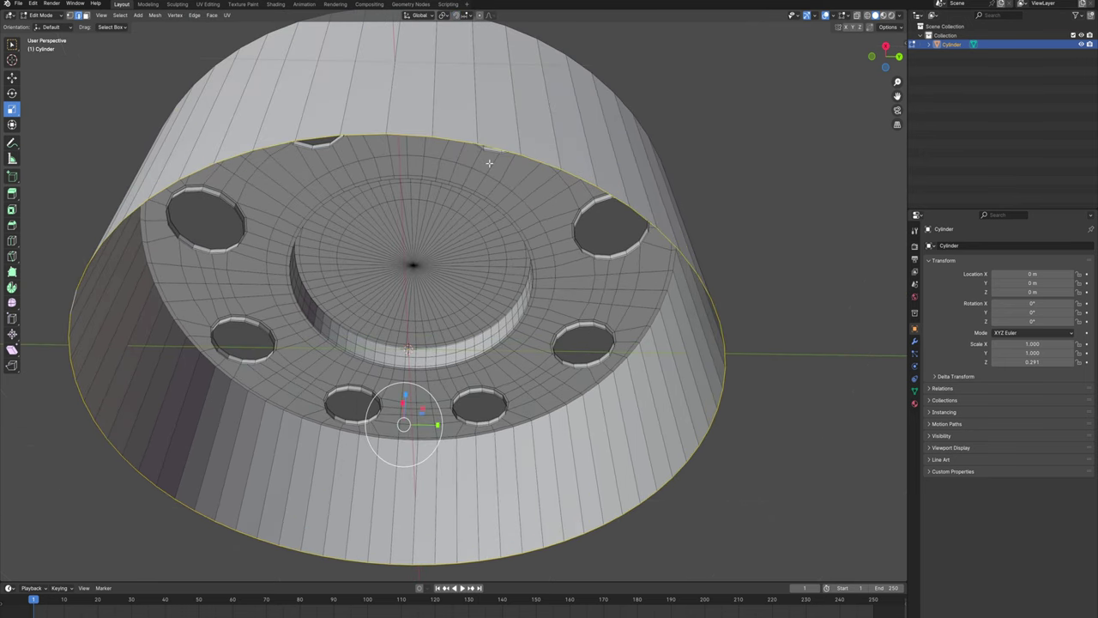
{"action": "key", "text": "KP_3"}
{"action": "middle_click_drag", "start_coordinate": [470, 304], "coordinate": [482, 268], "text": "shift"}
{"action": "key", "text": "s"}
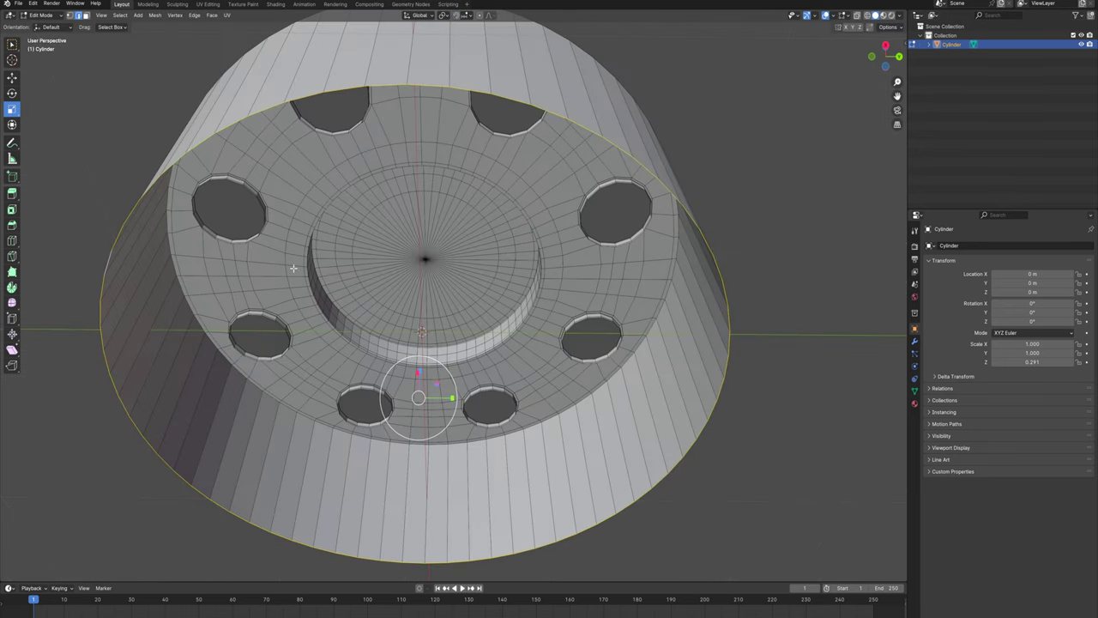
{"action": "middle_click_drag", "start_coordinate": [298, 241], "coordinate": [363, 294]}
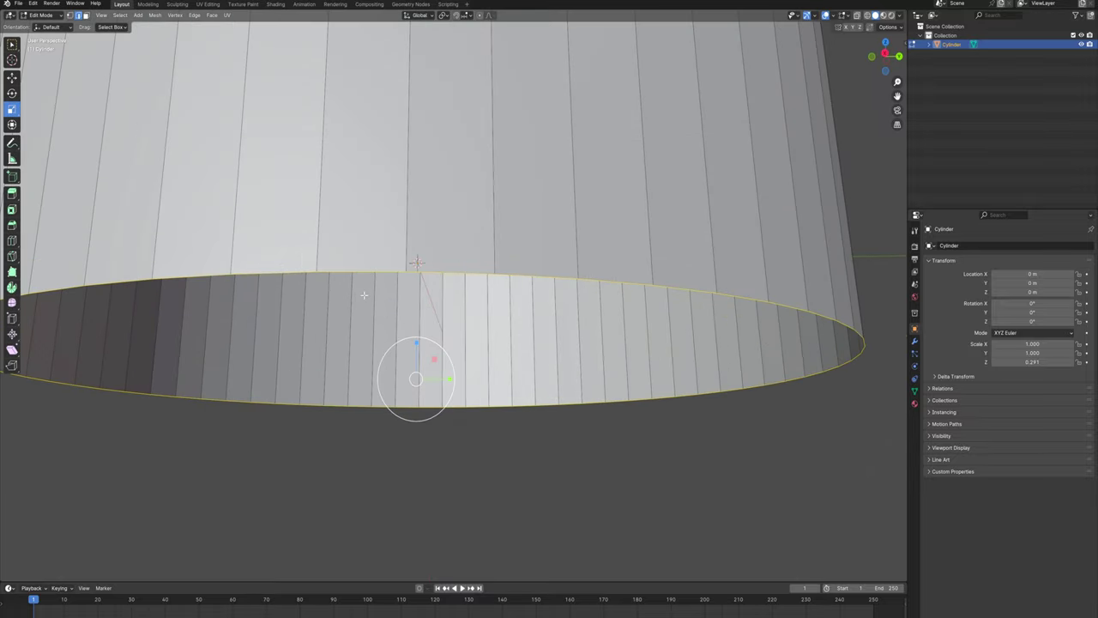
- Delete the leftover extruded geometry on the cylinder's bottom rim
{"action": "key", "text": "x"}
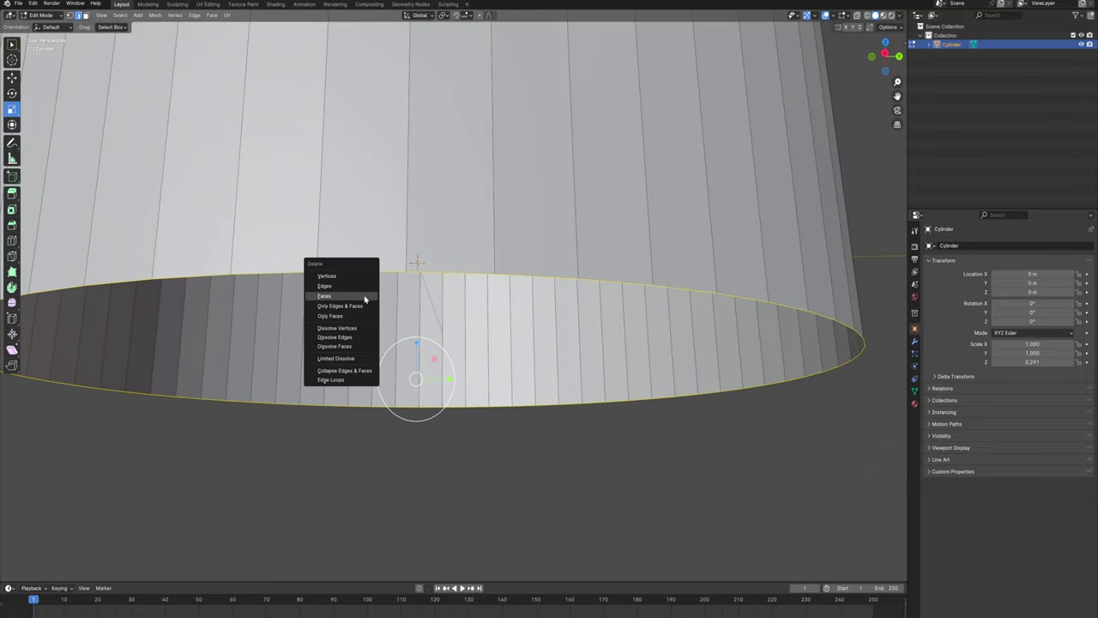
{"action": "left_click", "coordinate": [365, 297]}
{"action": "key", "text": "x"}
{"action": "left_click", "coordinate": [367, 266]}
{"action": "left_click", "coordinate": [364, 272]}
- Scale the cylinder's open bottom edge loop outward so the outer wall flares slightly toward the bottom
{"action": "left_click", "coordinate": [304, 270], "text": "alt"}
{"action": "key", "text": "s"}
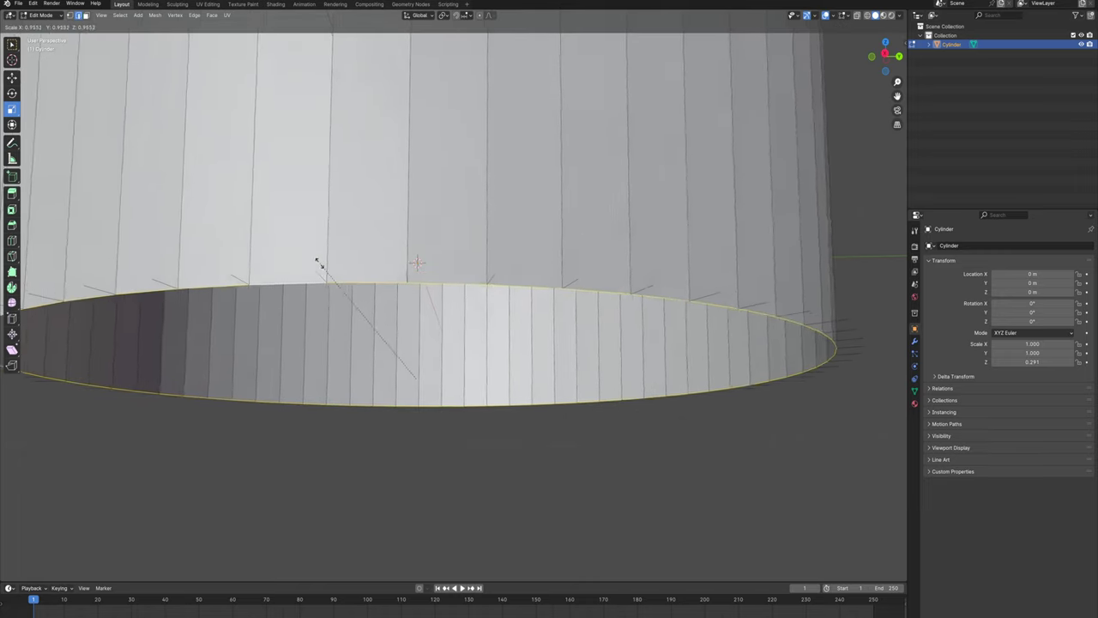
{"action": "right_click", "coordinate": [319, 262]}
{"action": "key", "text": "KP_3"}
{"action": "scroll", "coordinate": [328, 268], "scroll_direction": "down", "scroll_amount": 2}
{"action": "key", "text": "s"}
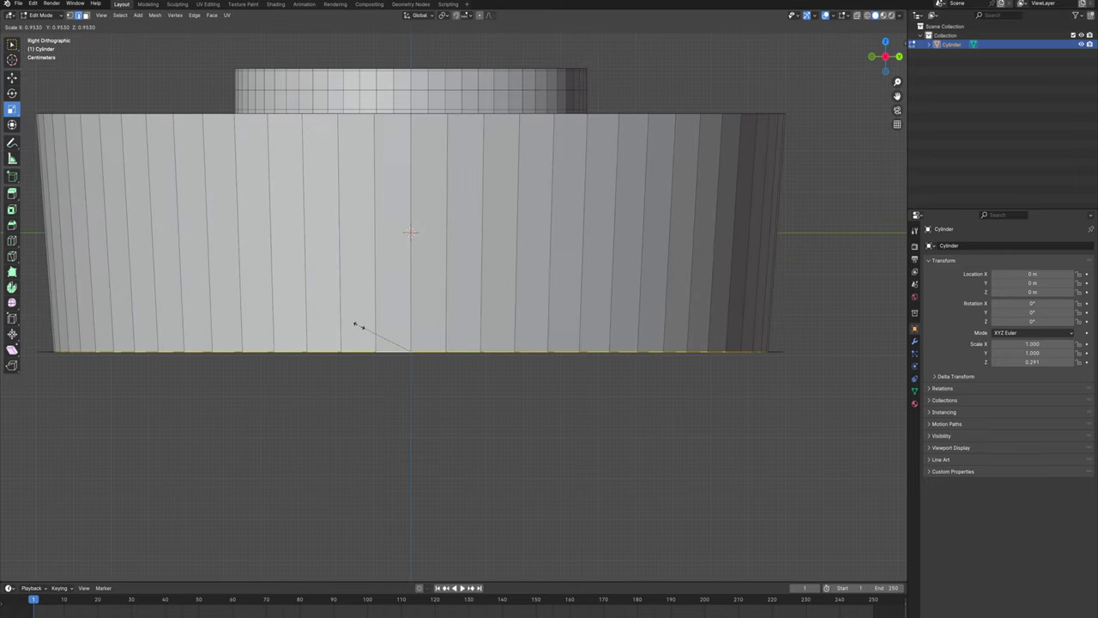
{"action": "left_click", "coordinate": [368, 300]}
{"action": "scroll", "coordinate": [352, 293], "scroll_direction": "down", "scroll_amount": 1}
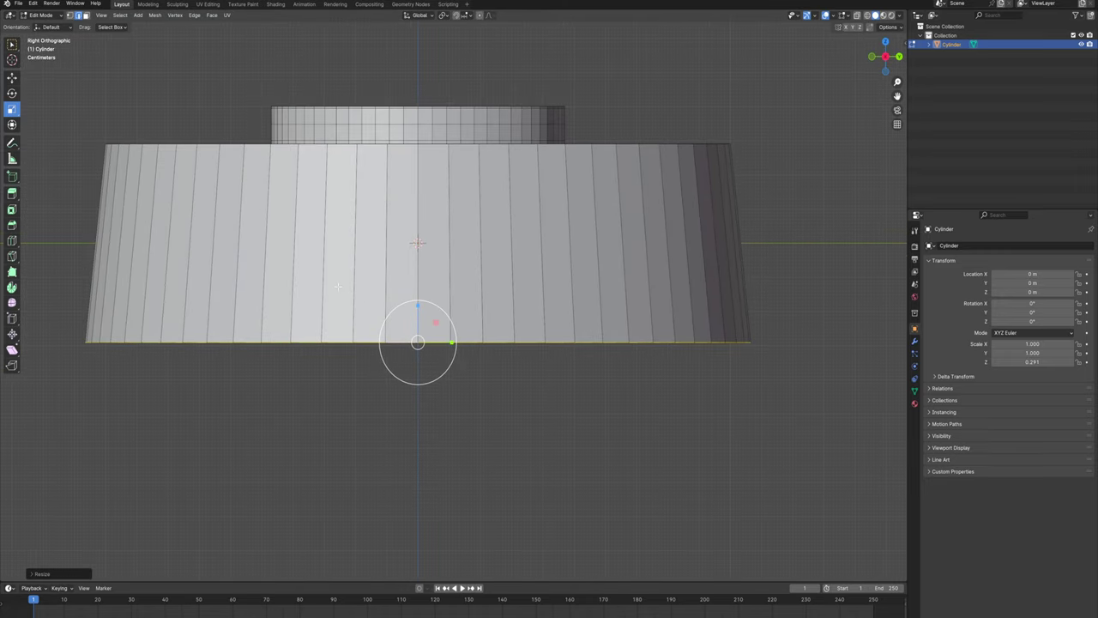
- Add two loop cuts around the outer wall, one just below its top edge and one just above its bottom edge
{"action": "middle_click_drag", "start_coordinate": [337, 288], "coordinate": [364, 315], "text": "shift"}
{"action": "key", "text": "ctrl+r"}
{"action": "left_click", "coordinate": [318, 274]}
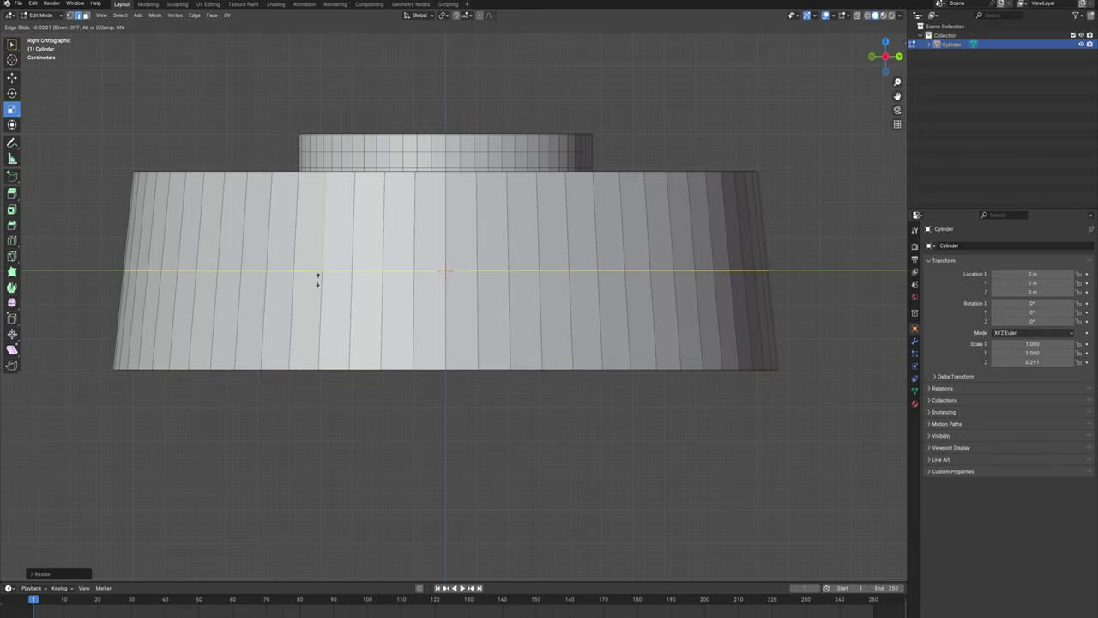
{"action": "left_click", "coordinate": [326, 184]}
{"action": "key", "text": "ctrl+r"}
{"action": "left_click", "coordinate": [323, 344]}
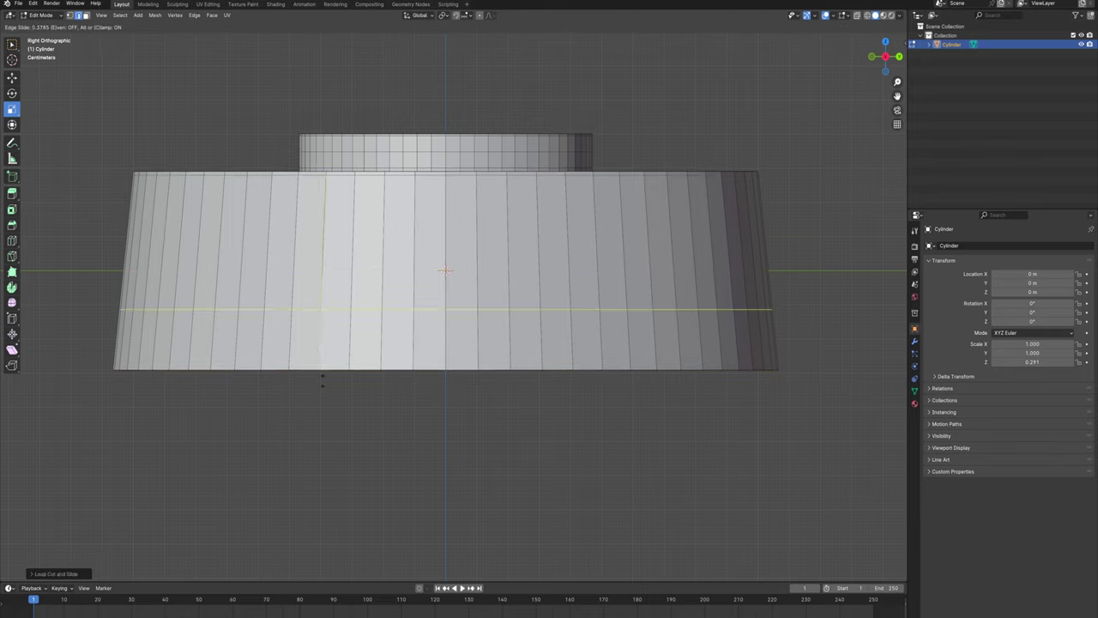
{"action": "left_click", "coordinate": [326, 436]}
- Add four evenly spaced loop cuts around the outer wall between its two support loops
{"action": "middle_click_drag", "start_coordinate": [253, 296], "coordinate": [224, 297], "text": "shift"}
{"action": "key", "text": "ctrl+r"}
{"action": "left_click", "coordinate": [86, 267]}
{"action": "right_click", "coordinate": [87, 267]}
{"action": "left_click", "coordinate": [67, 574]}
{"action": "left_click_drag", "start_coordinate": [99, 490], "coordinate": [145, 502]}
- Try out the falloff and smoothness settings of the four wall loop cuts
{"action": "right_click", "coordinate": [107, 501]}
{"action": "left_click", "coordinate": [101, 511]}
{"action": "left_click", "coordinate": [108, 532]}
{"action": "left_click", "coordinate": [103, 511]}
{"action": "left_click", "coordinate": [98, 523]}
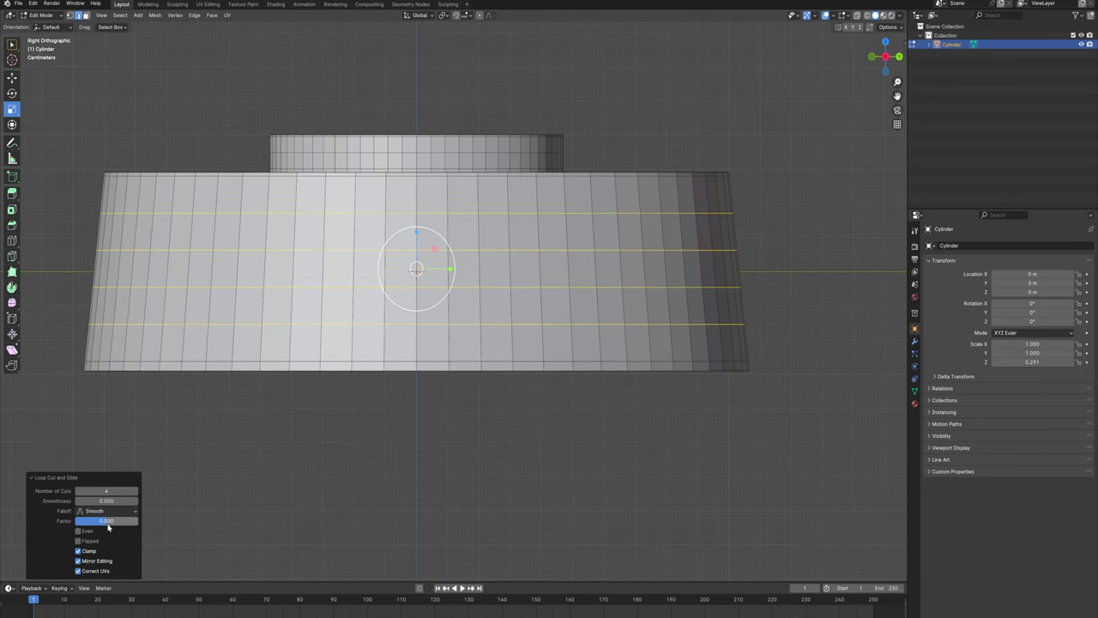
{"action": "left_click_drag", "start_coordinate": [107, 501], "coordinate": [107, 501]}
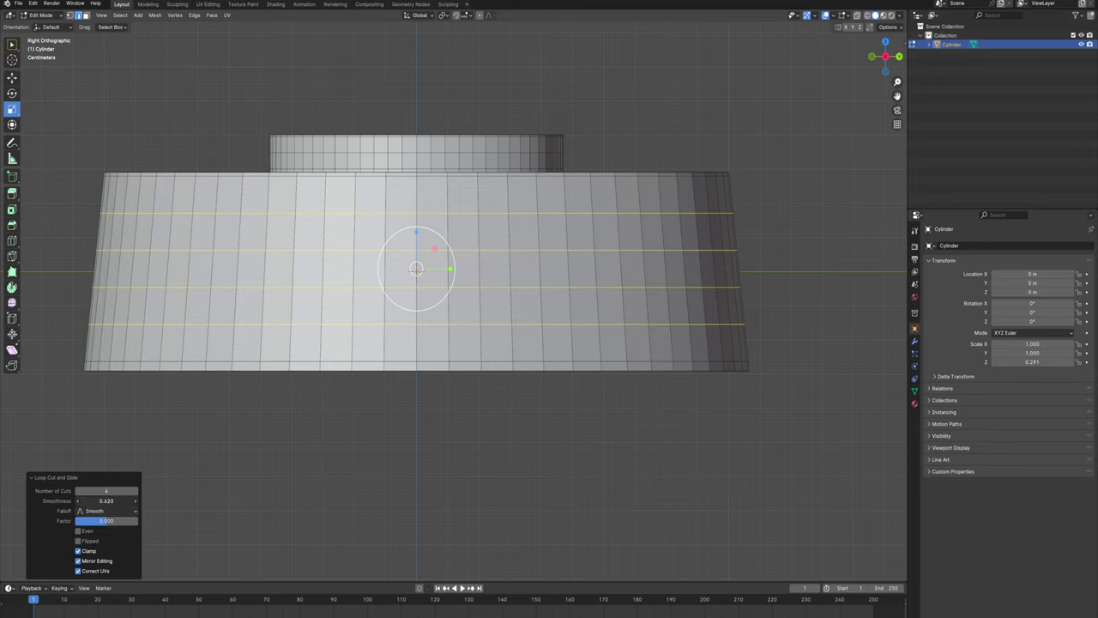
{"action": "right_click", "coordinate": [107, 501]}
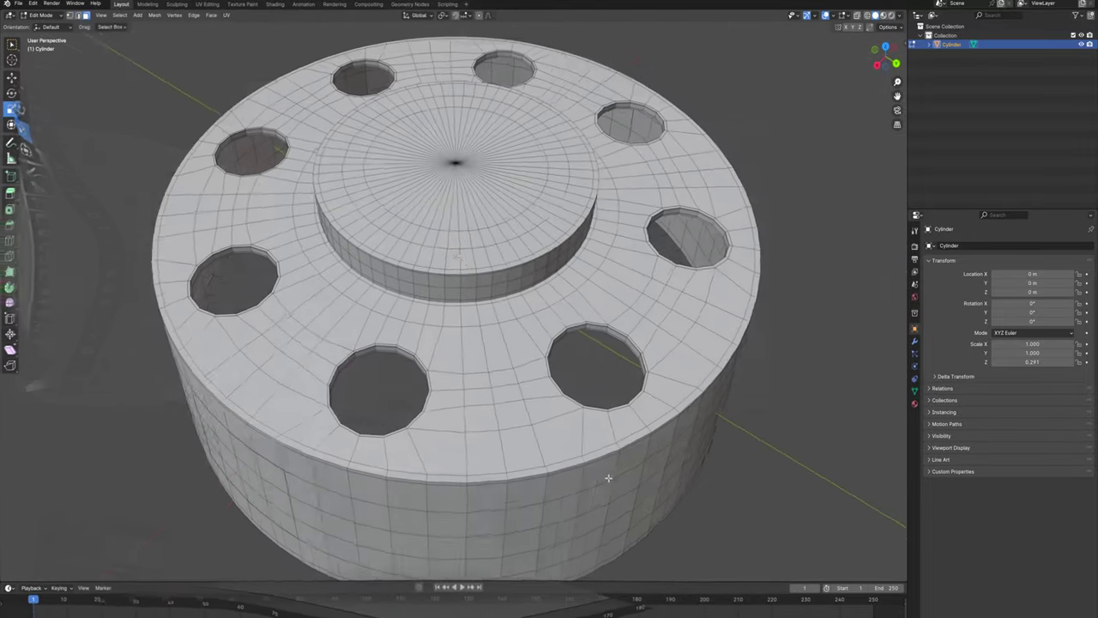
- Select the triangular faces around the center vertex on top of the raised disc and delete them
{"action": "middle_click_drag", "start_coordinate": [609, 473], "coordinate": [504, 388]}
{"action": "middle_click_drag", "start_coordinate": [425, 257], "coordinate": [425, 290], "text": "shift"}
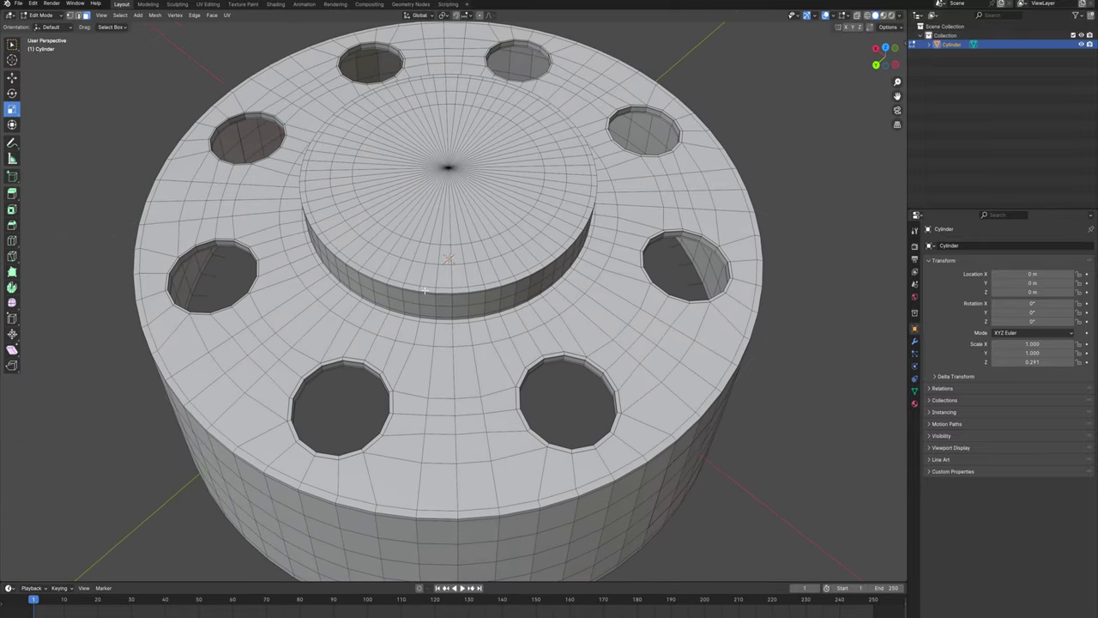
{"action": "scroll", "coordinate": [465, 174], "scroll_direction": "up", "scroll_amount": 2}
{"action": "middle_click_drag", "start_coordinate": [451, 155], "coordinate": [454, 229], "text": "shift"}
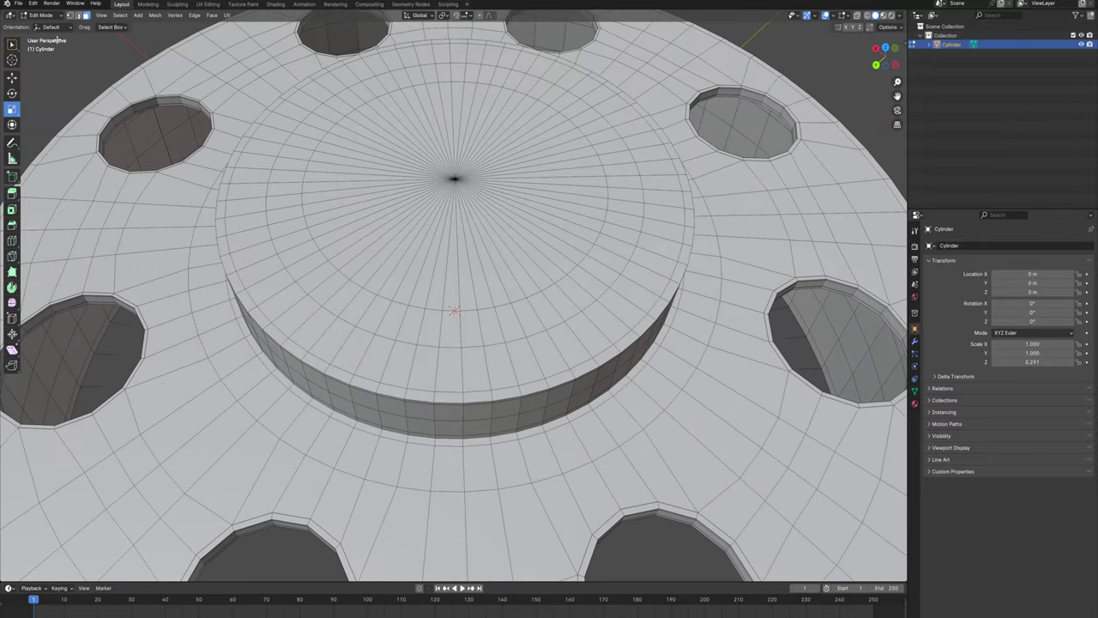
{"action": "left_click", "coordinate": [70, 15]}
{"action": "left_click", "coordinate": [451, 180]}
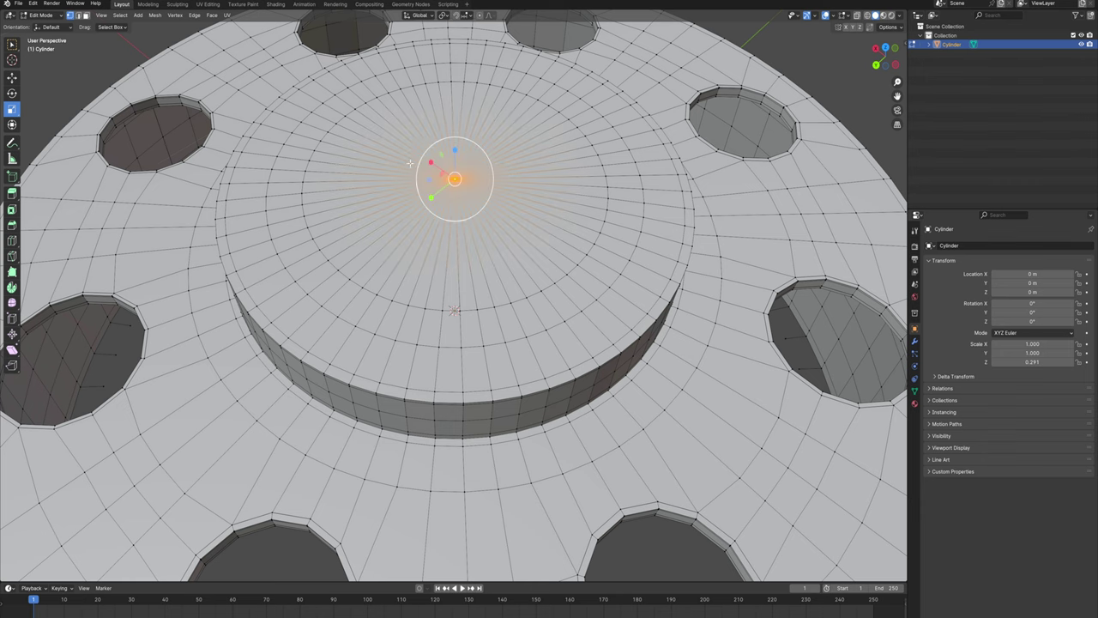
{"action": "left_click", "coordinate": [85, 15], "text": "ctrl"}
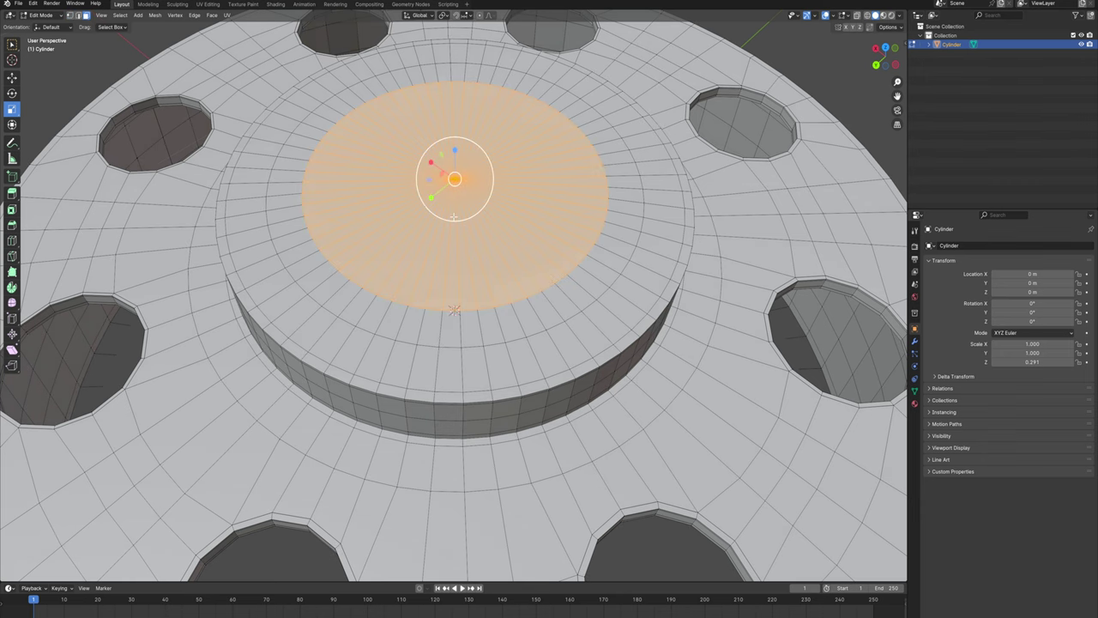
{"action": "key", "text": "x"}
{"action": "middle_click_drag", "start_coordinate": [453, 214], "coordinate": [400, 206]}
- Extrude the edge loop of the raised disc's opening straight down and fill the recess floor with a face
{"action": "left_click", "coordinate": [371, 146], "text": "alt"}
{"action": "scroll", "coordinate": [400, 207], "scroll_direction": "up", "scroll_amount": 2}
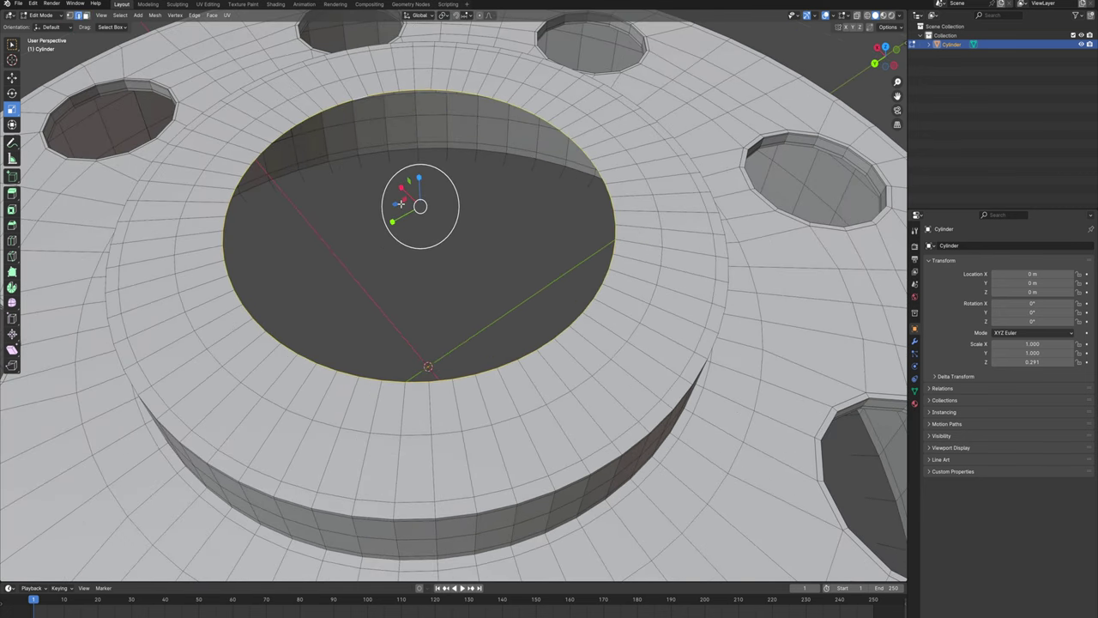
{"action": "key", "text": "KP_3"}
{"action": "left_click", "coordinate": [457, 16]}
{"action": "key", "text": "g"}
{"action": "left_click", "coordinate": [466, 171]}
{"action": "middle_click_drag", "start_coordinate": [466, 172], "coordinate": [429, 131]}
{"action": "left_click", "coordinate": [429, 132]}
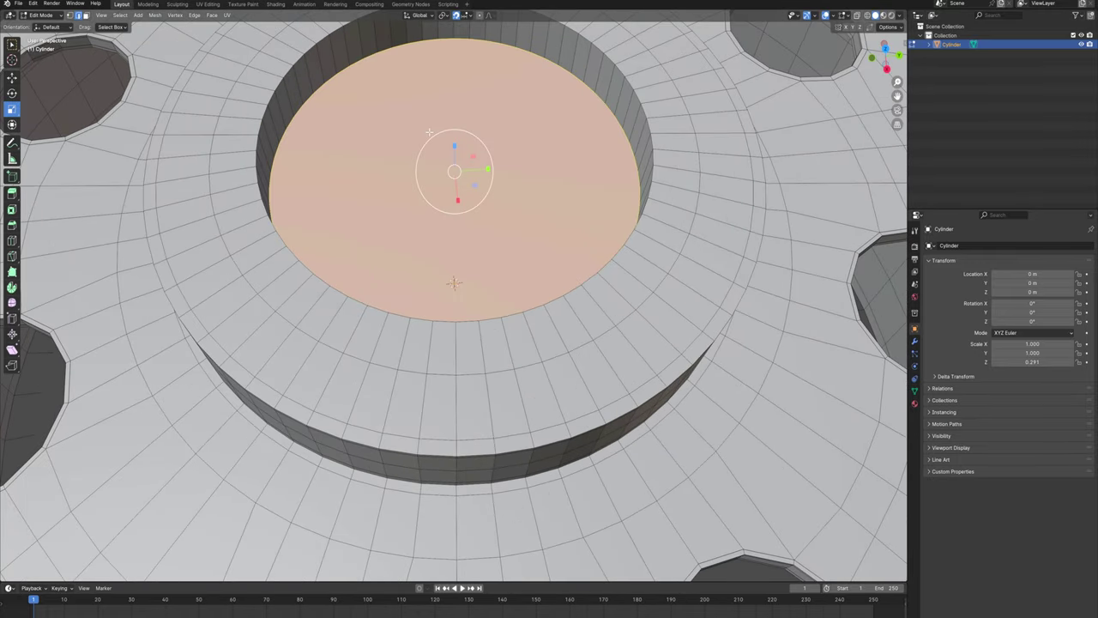
- Inset the recess floor twice, the second time by about 0.059 m, and poke the innermost face into triangles
{"action": "key", "text": "i"}
{"action": "left_click", "coordinate": [436, 142]}
{"action": "key", "text": "i"}
{"action": "left_click", "coordinate": [445, 173]}
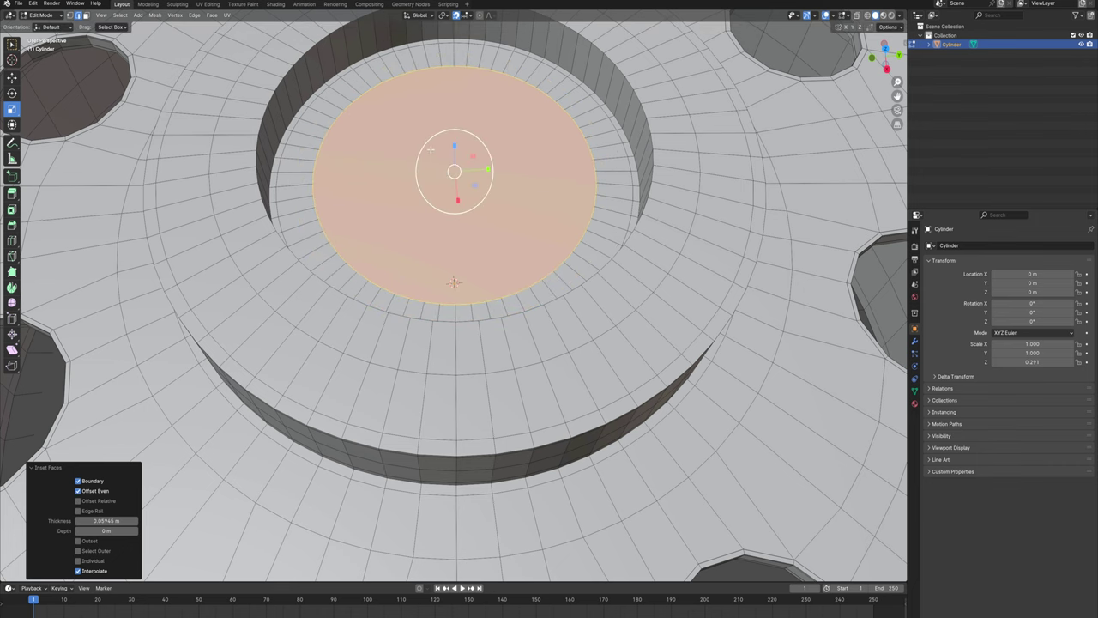
{"action": "right_click", "coordinate": [430, 150]}
{"action": "right_click", "coordinate": [331, 93]}
{"action": "left_click", "coordinate": [343, 163]}
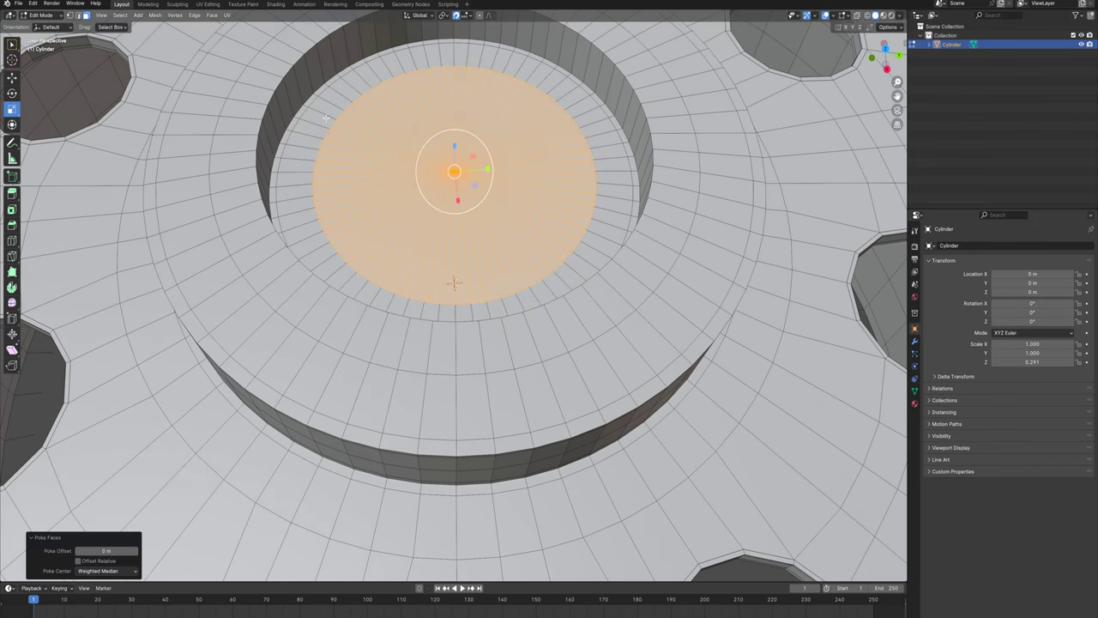
- Add two loop cuts around the recess's inner wall, one near its top rim and one near the floor
{"action": "scroll", "coordinate": [327, 123], "scroll_direction": "up", "scroll_amount": 5}
{"action": "key", "text": "ctrl+r"}
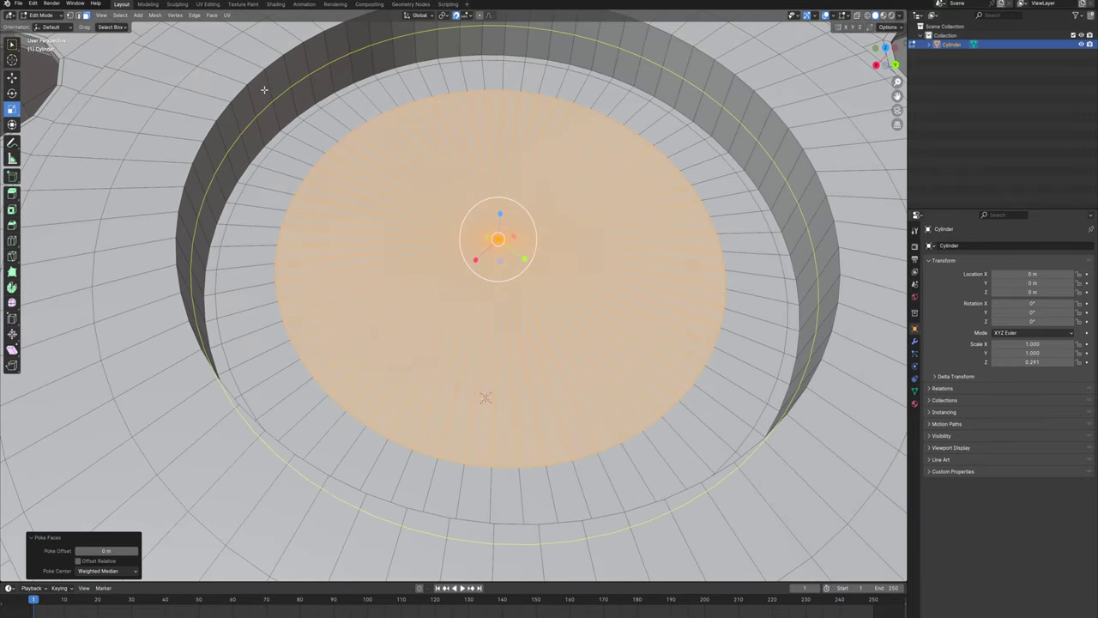
{"action": "left_click", "coordinate": [264, 89]}
{"action": "left_click", "coordinate": [253, 63]}
{"action": "key", "text": "ctrl+r"}
{"action": "left_click", "coordinate": [274, 108]}
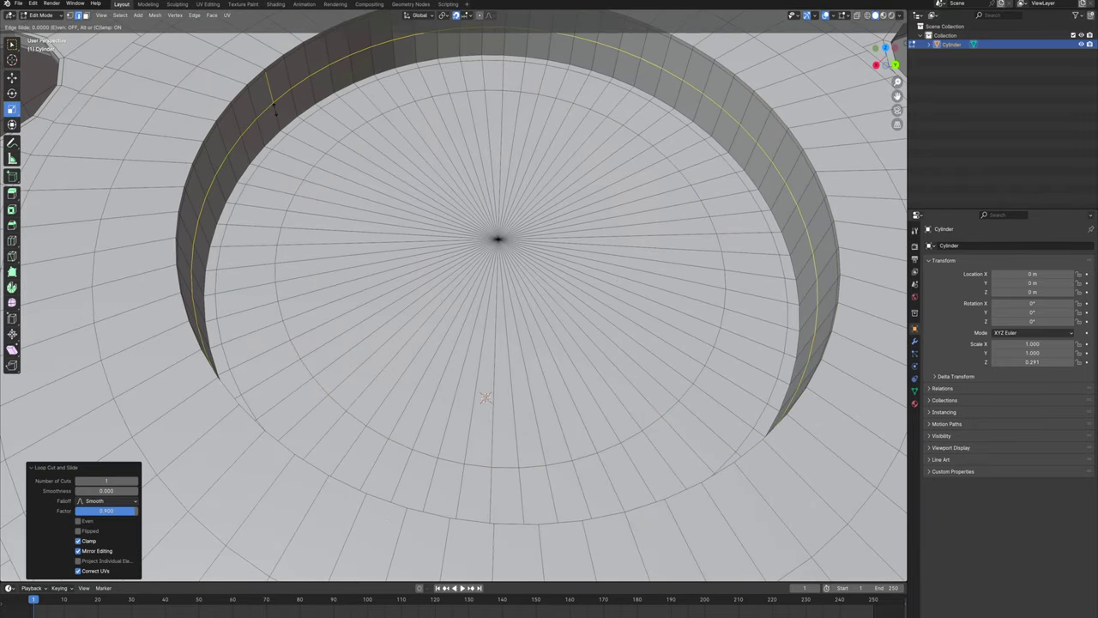
{"action": "left_click", "coordinate": [238, 112]}
- Add a loop cut on the raised ring's flat top, close to the recess's rim
{"action": "key", "text": "ctrl+r"}
{"action": "left_click", "coordinate": [218, 100]}
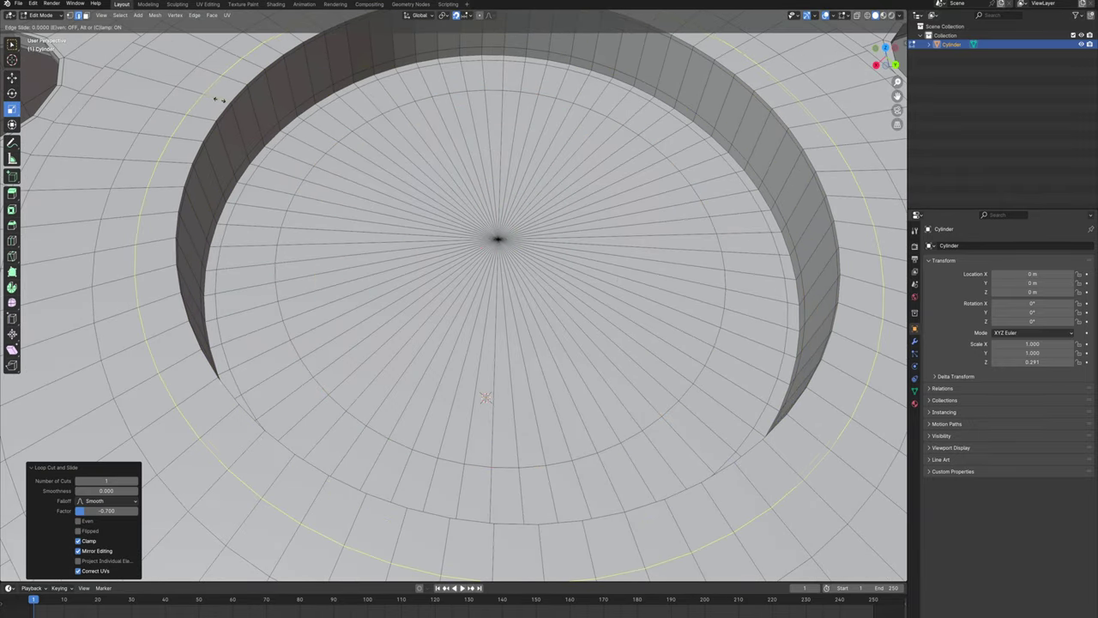
{"action": "left_click", "coordinate": [237, 103]}
{"action": "scroll", "coordinate": [260, 159], "scroll_direction": "down", "scroll_amount": 4}
{"action": "scroll", "coordinate": [262, 164], "scroll_direction": "down", "scroll_amount": 4}
{"action": "middle_click_drag", "start_coordinate": [626, 377], "coordinate": [616, 332]}
{"action": "middle_click_drag", "start_coordinate": [617, 332], "coordinate": [865, 404], "text": "shift"}
- Add a Subdivision Surface modifier to the cylinder and set its viewport levels to 4
{"action": "key", "text": "Tab"}
{"action": "key", "text": "Tab"}
{"action": "key", "text": "Tab"}
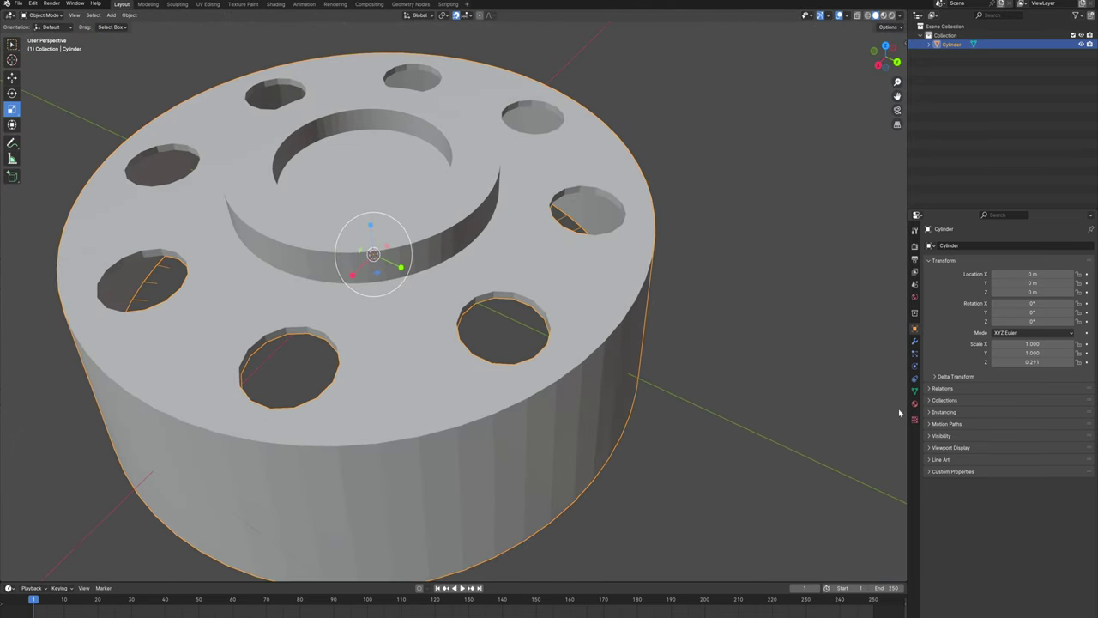
{"action": "left_click", "coordinate": [915, 341]}
{"action": "left_click", "coordinate": [985, 248]}
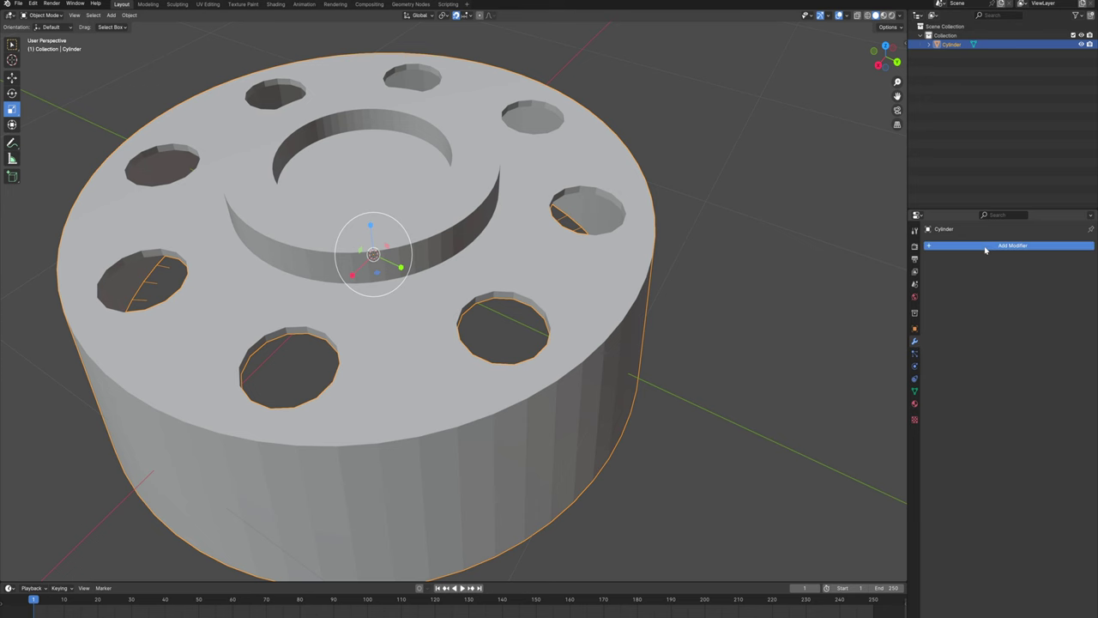
{"action": "type", "text": "su"}
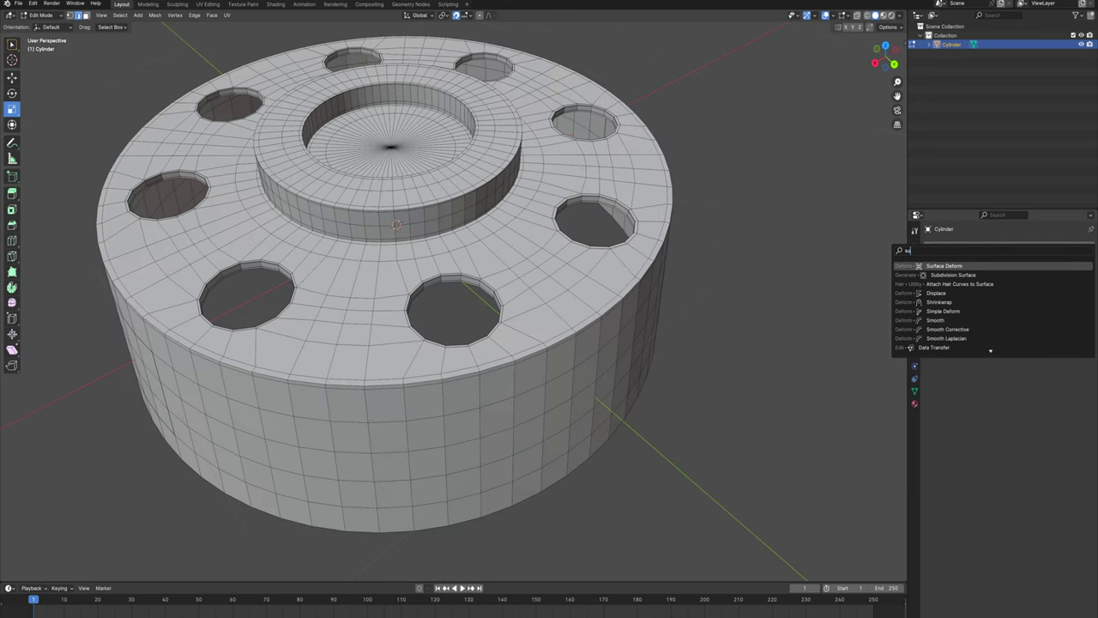
{"action": "left_click", "coordinate": [987, 275]}
{"action": "left_click", "coordinate": [1018, 285]}
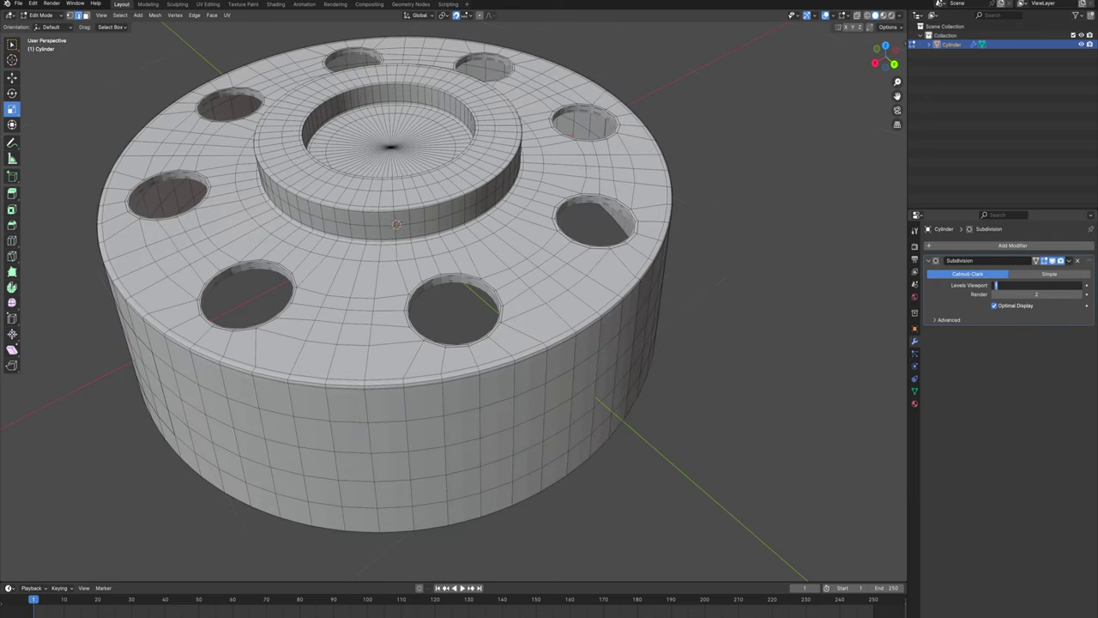
{"action": "type", "text": "4"}
{"action": "key", "text": "Return"}
- Switch to Object Mode and apply the cylinder's Subdivision modifier
{"action": "middle_click_drag", "start_coordinate": [767, 363], "coordinate": [657, 370]}
{"action": "scroll", "coordinate": [657, 370], "scroll_direction": "up", "scroll_amount": 5}
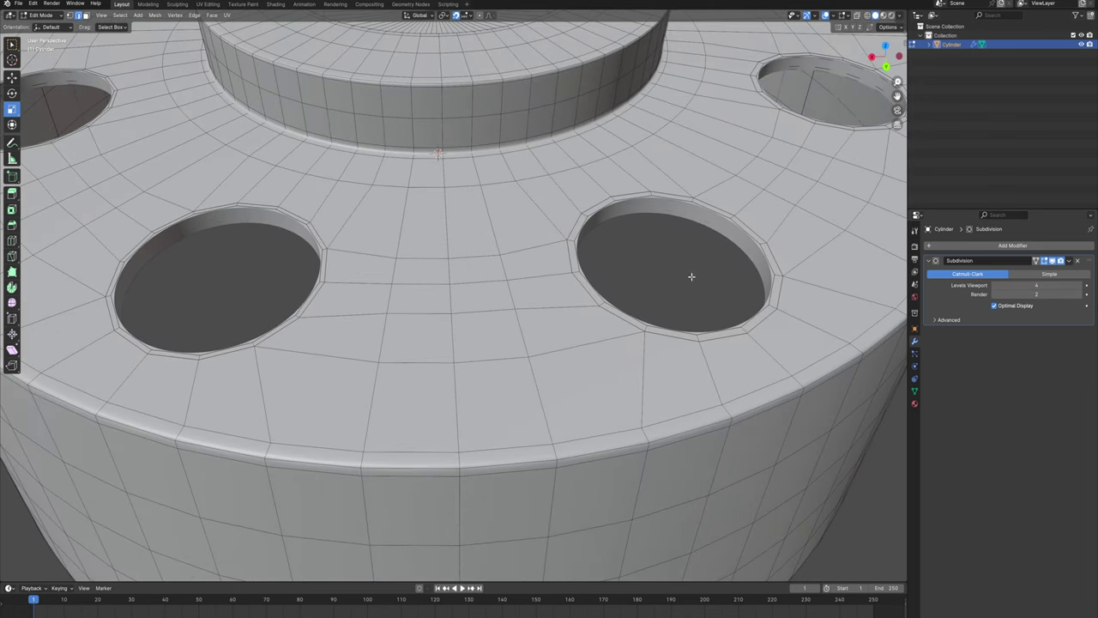
{"action": "key", "text": "Tab"}
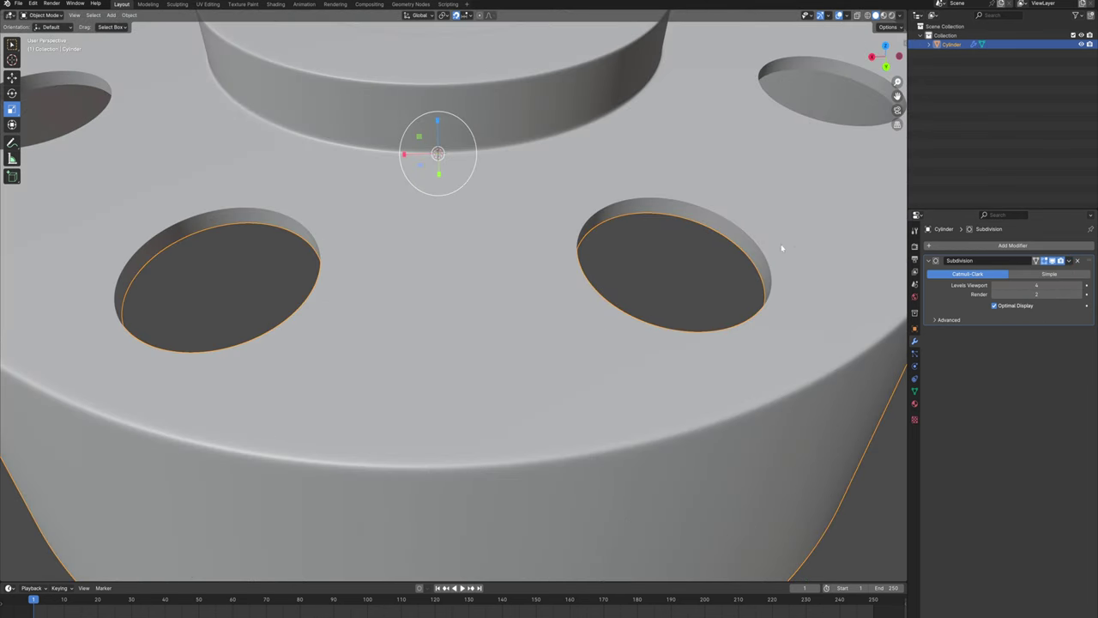
{"action": "left_click", "coordinate": [1069, 260]}
{"action": "left_click", "coordinate": [1025, 271]}
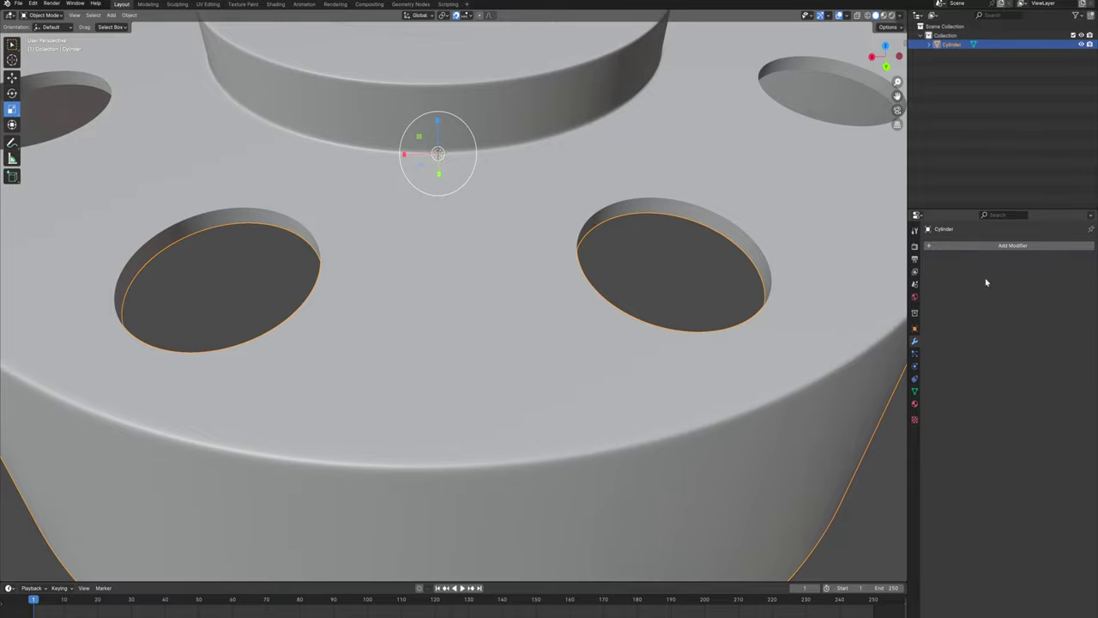
- Deselect the cylinder and examine its smoothed surface, holes and central recess
{"action": "scroll", "coordinate": [664, 252], "scroll_direction": "down", "scroll_amount": 3}
{"action": "middle_click_drag", "start_coordinate": [663, 251], "coordinate": [702, 290]}
{"action": "left_click", "coordinate": [770, 241]}
{"action": "scroll", "coordinate": [722, 272], "scroll_direction": "down", "scroll_amount": 3}
{"action": "middle_click_drag", "start_coordinate": [600, 287], "coordinate": [562, 252]}
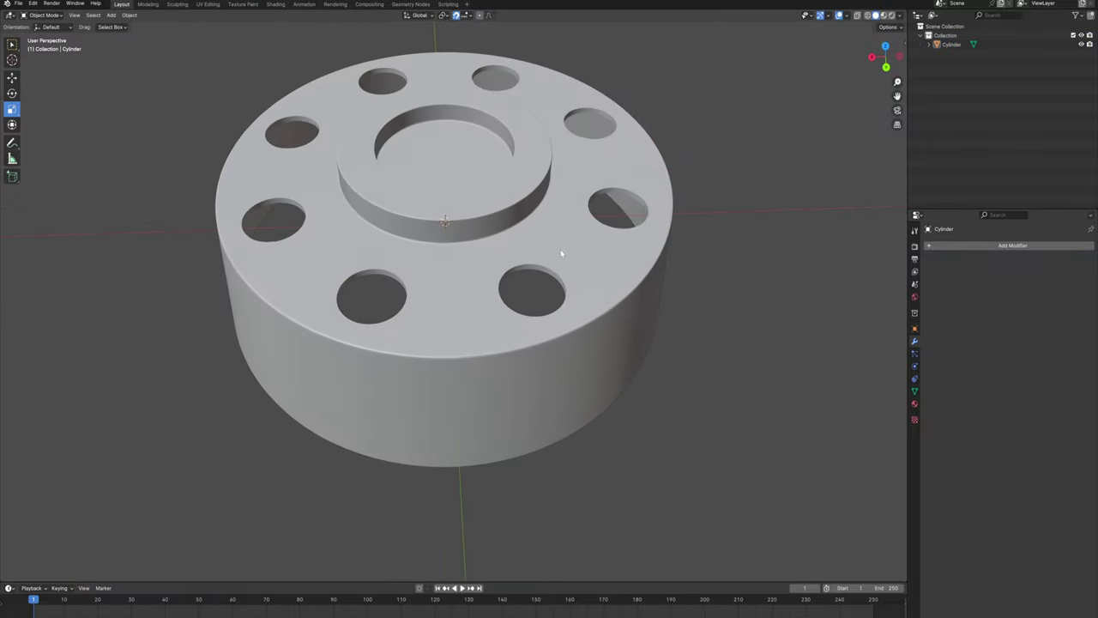
{"action": "scroll", "coordinate": [526, 254], "scroll_direction": "up", "scroll_amount": 1}
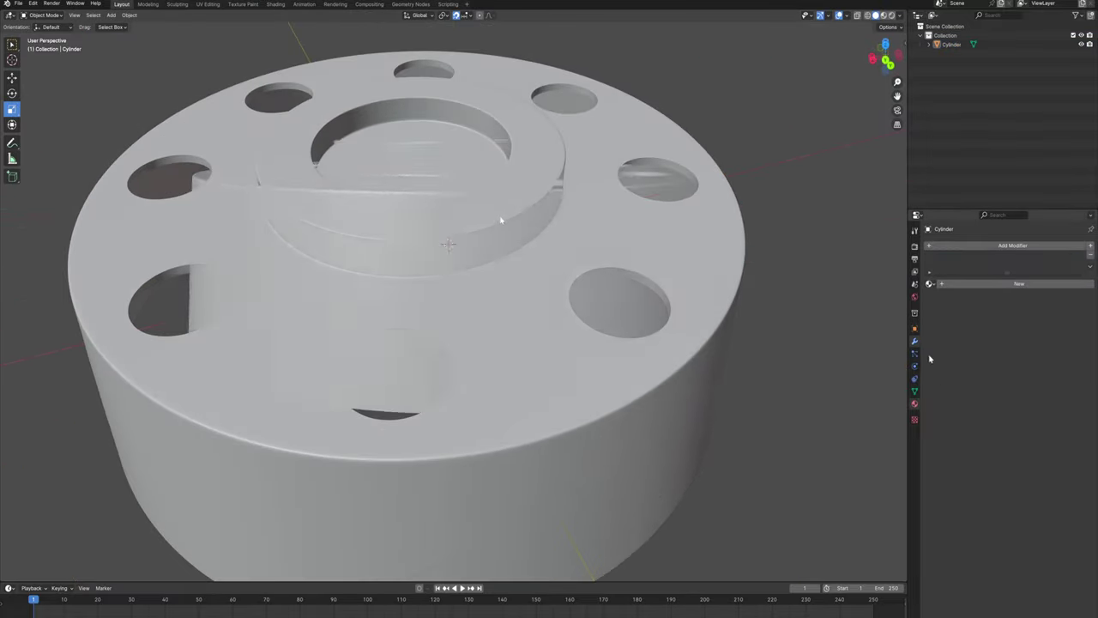
- Create a new material for the cylinder with a slightly darker grey base color and set Metallic to 1
{"action": "left_click", "coordinate": [997, 282]}
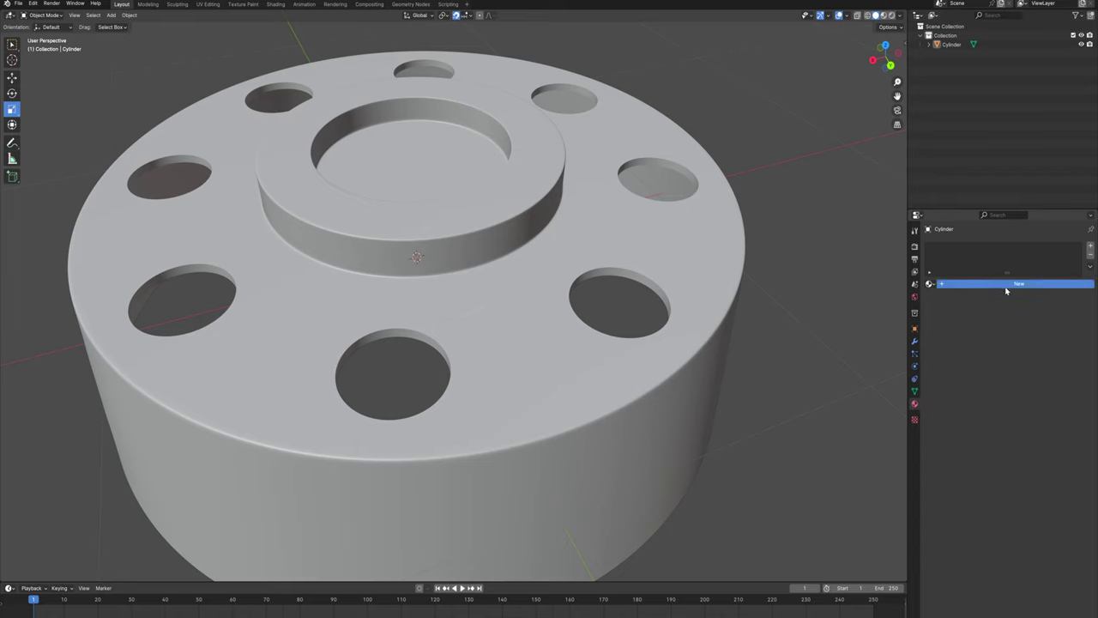
{"action": "left_click", "coordinate": [1025, 357]}
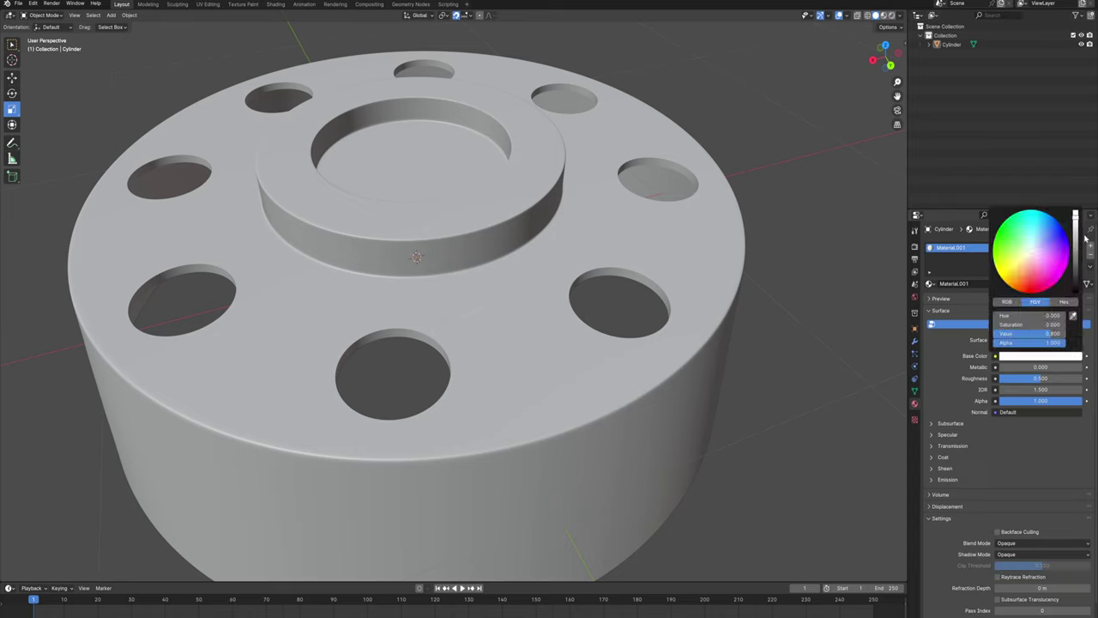
{"action": "left_click_drag", "start_coordinate": [1074, 245], "coordinate": [1074, 259]}
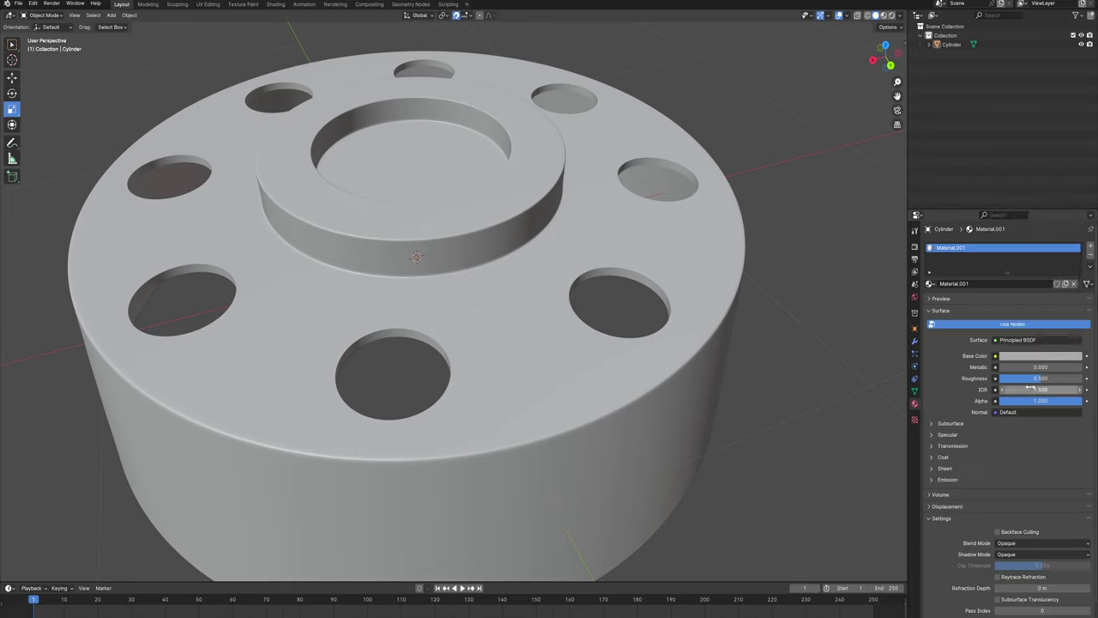
{"action": "left_click", "coordinate": [1012, 367]}
{"action": "type", "text": "1"}
{"action": "key", "text": "Return"}
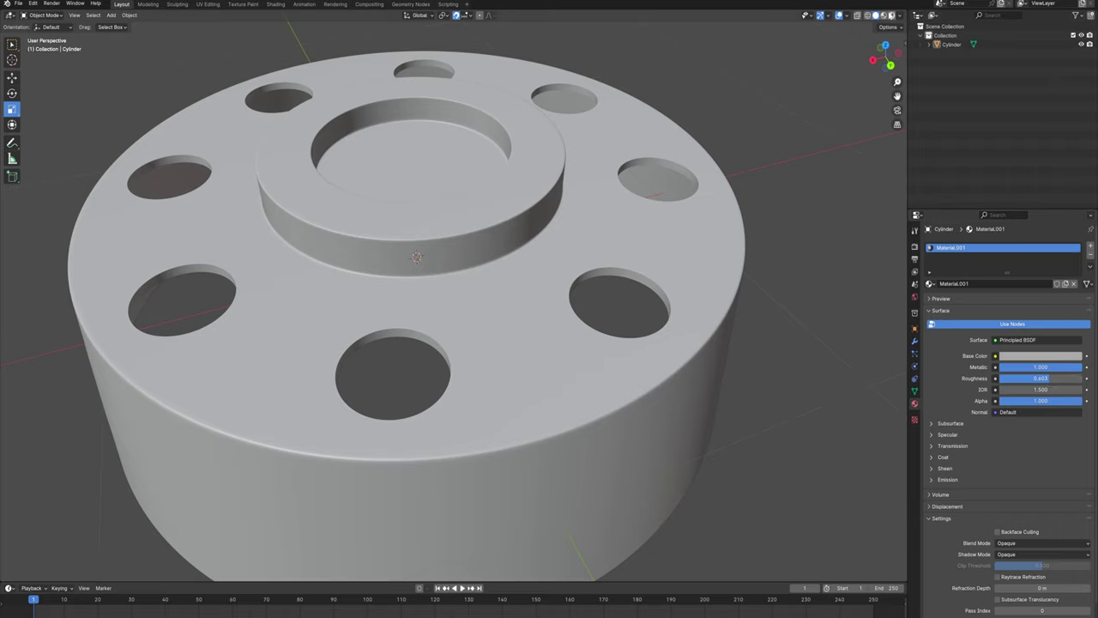
- Show the cylinder in Material Preview shading and lower the material's roughness to 0.290
{"action": "left_click", "coordinate": [884, 16]}
{"action": "middle_click_drag", "start_coordinate": [525, 303], "coordinate": [488, 225]}
{"action": "left_click_drag", "start_coordinate": [1045, 384], "coordinate": [1023, 384]}
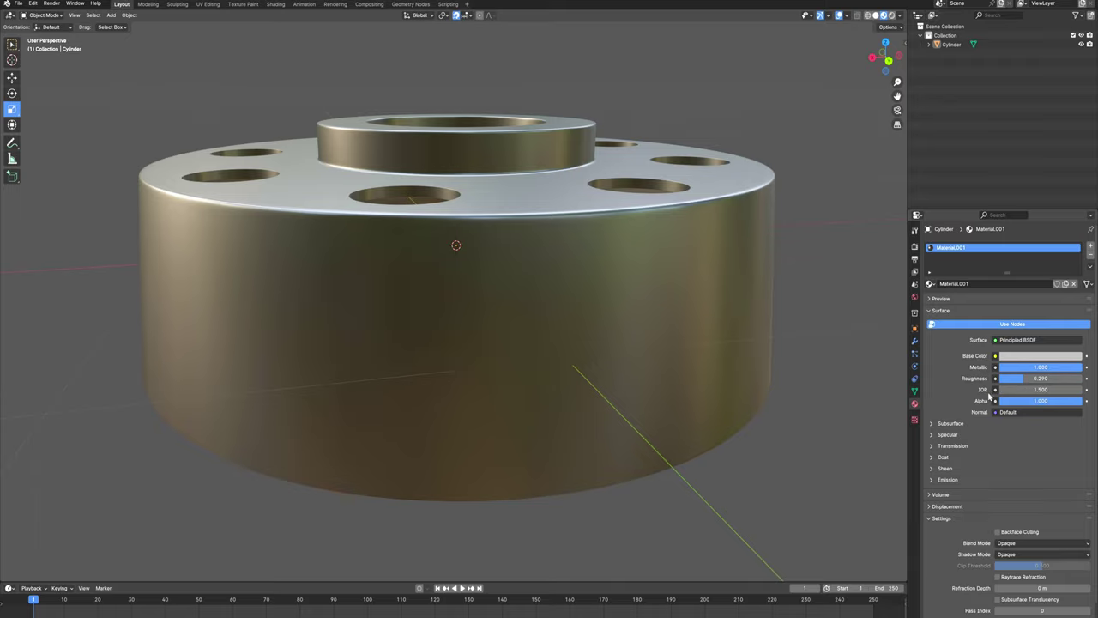
{"action": "middle_click_drag", "start_coordinate": [536, 283], "coordinate": [500, 293]}
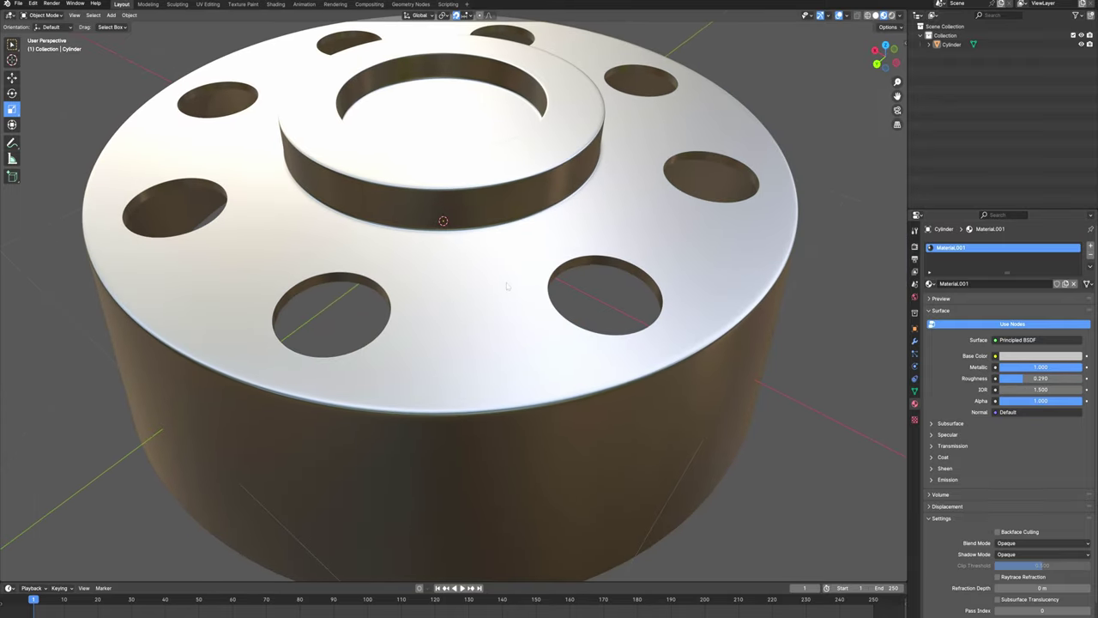
- Select the cylinder and move it 1 m up along the global Z axis
{"action": "left_click", "coordinate": [507, 285]}
{"action": "key", "text": "g"}
{"action": "key", "text": "z"}
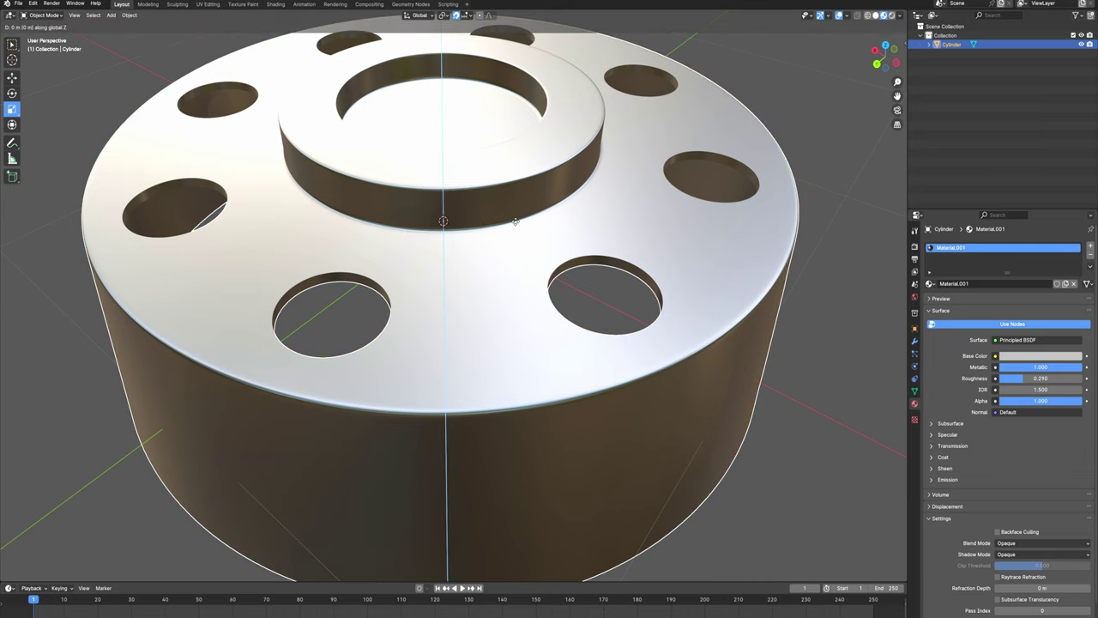
{"action": "key", "text": "1"}
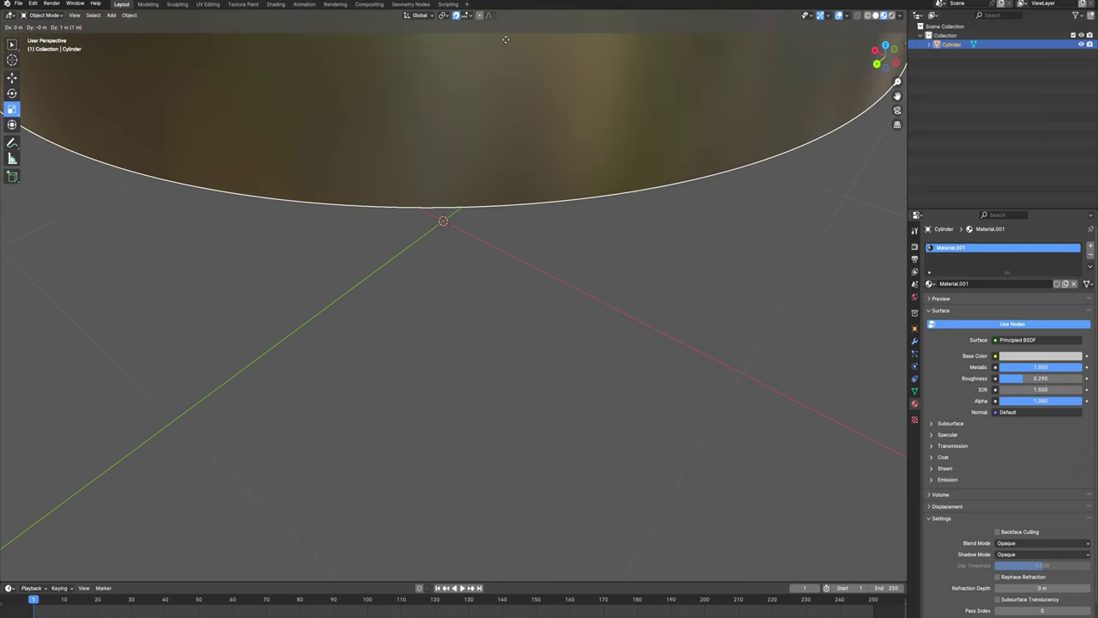
{"action": "left_click", "coordinate": [505, 44]}
{"action": "scroll", "coordinate": [500, 163], "scroll_direction": "down", "scroll_amount": 2}
{"action": "mouse_move", "coordinate": [490, 228]}
{"action": "middle_mouse_down"}
{"action": "mouse_move", "coordinate": [492, 174]}
{"action": "mouse_move", "coordinate": [492, 212]}
{"action": "middle_mouse_up"}
{"action": "middle_click_drag", "start_coordinate": [493, 212], "coordinate": [515, 403], "text": "shift"}
{"action": "scroll", "coordinate": [515, 403], "scroll_direction": "up", "scroll_amount": 5}
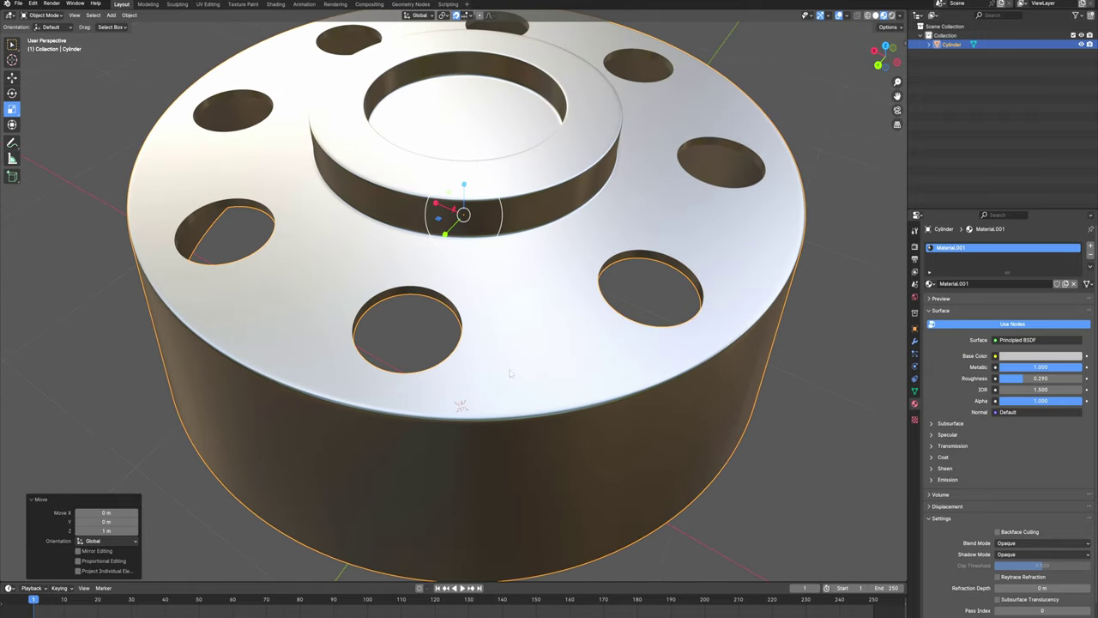